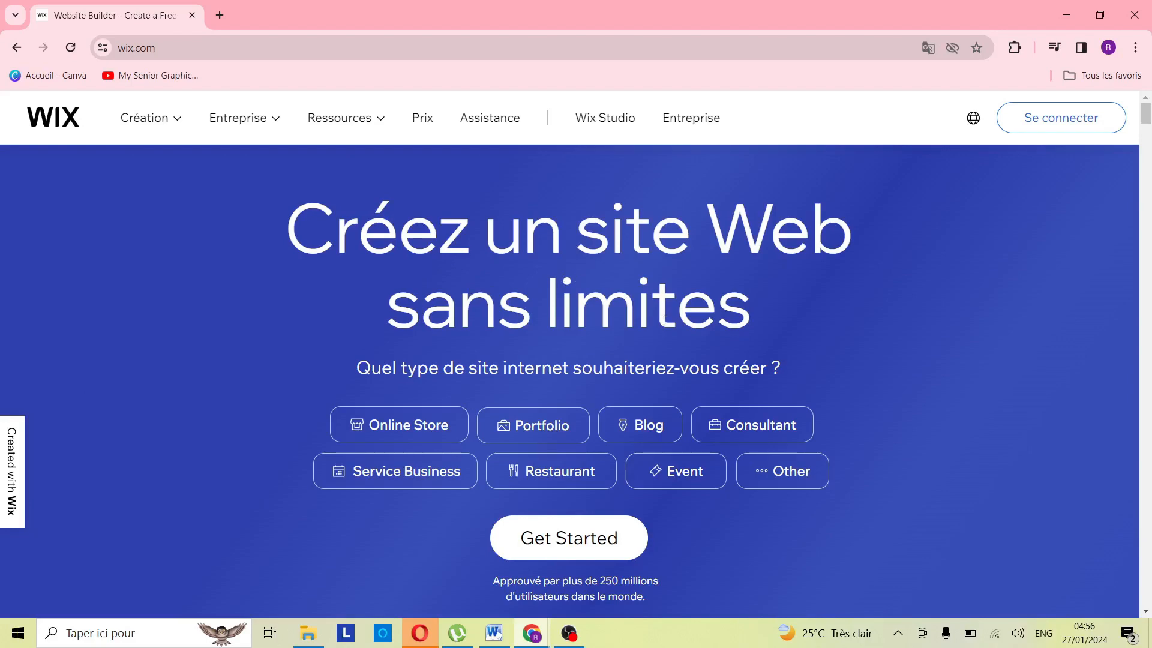
Step: Open the Wix account login page from the homepage and switch to signing up for an account
{"action": "scroll", "coordinate": [660, 320], "scroll_direction": "down", "scroll_amount": 5}
{"action": "scroll", "coordinate": [658, 321], "scroll_direction": "down", "scroll_amount": 2}
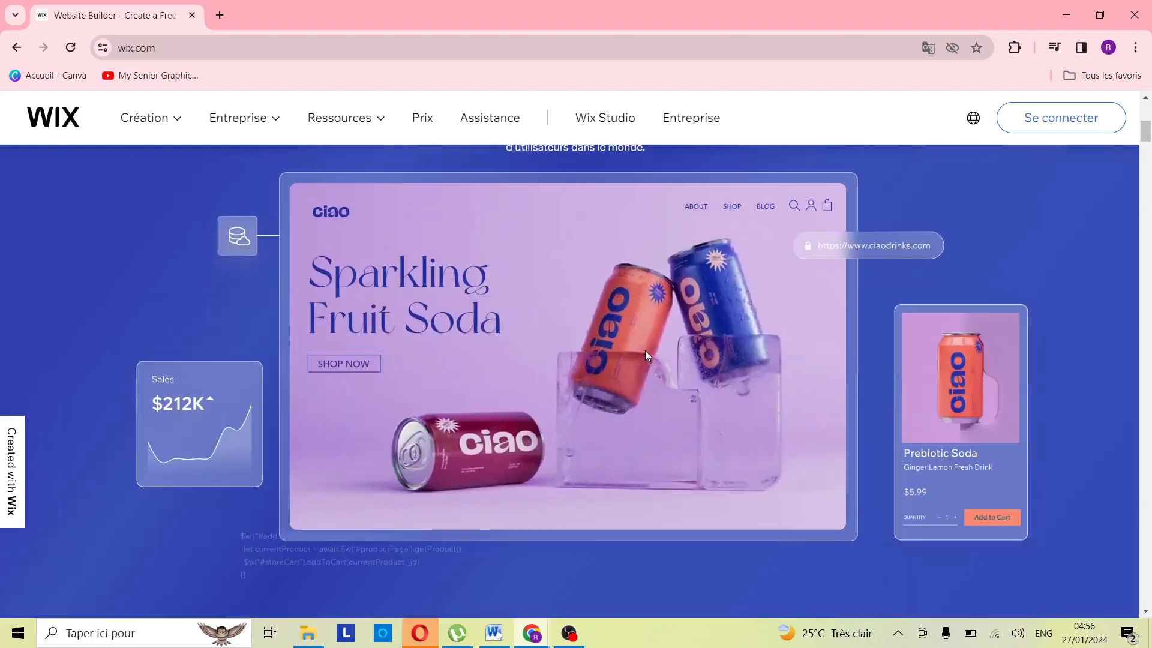
{"action": "scroll", "coordinate": [646, 354], "scroll_direction": "up", "scroll_amount": 7}
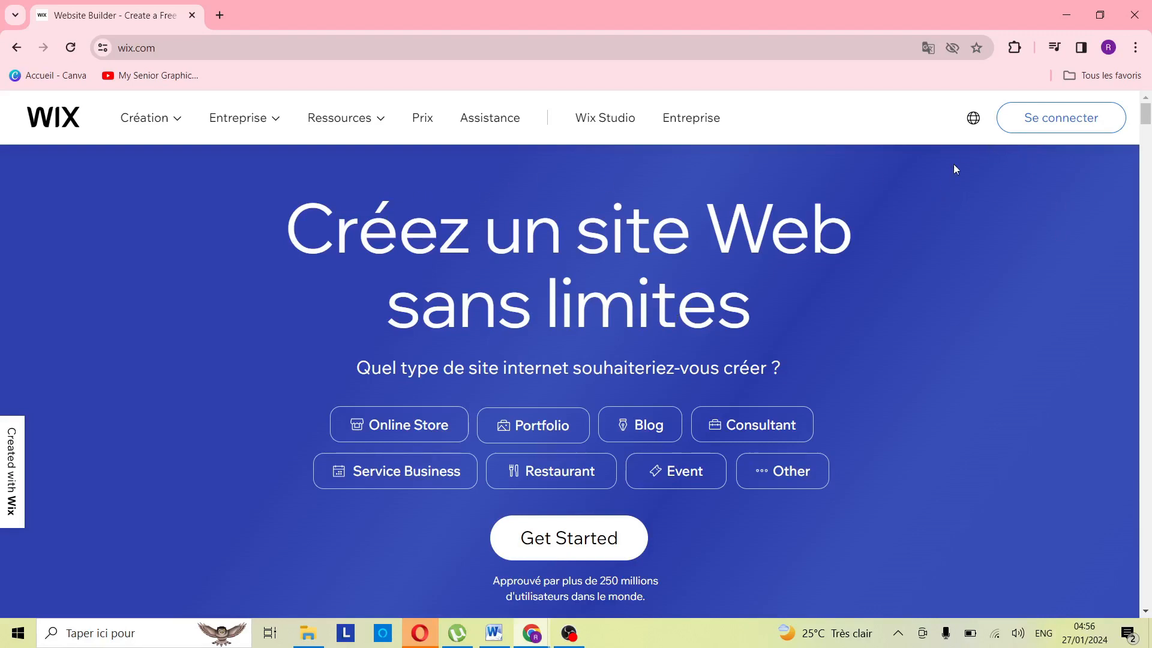
{"action": "left_click", "coordinate": [1007, 118]}
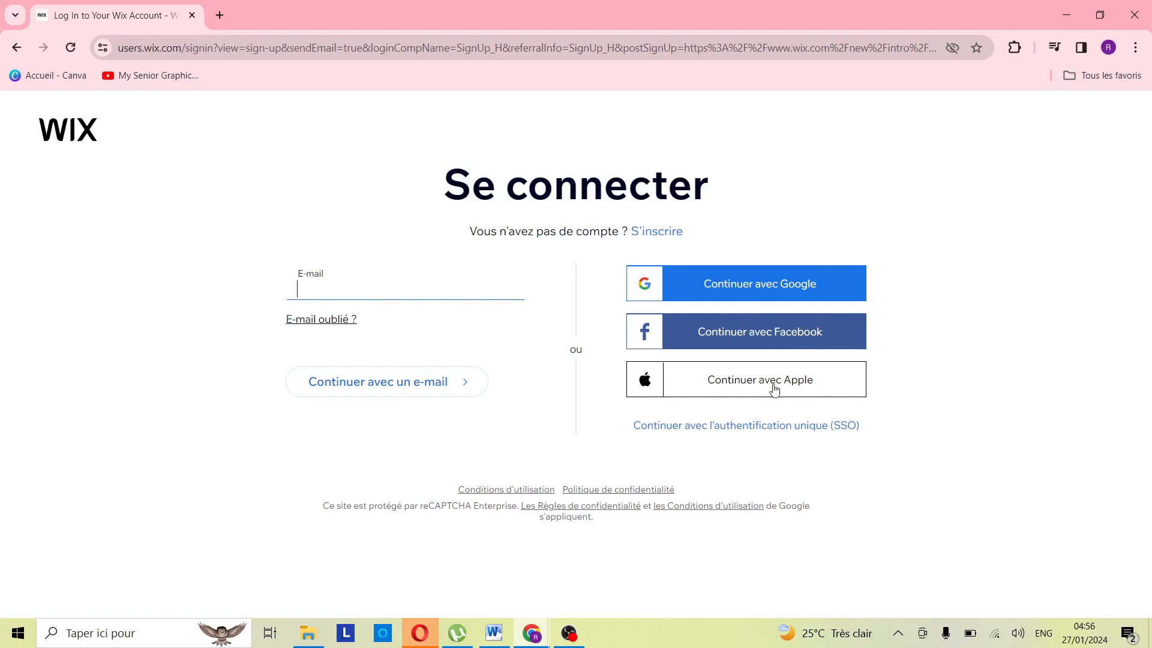
{"action": "left_click", "coordinate": [319, 381]}
{"action": "left_click", "coordinate": [398, 277]}
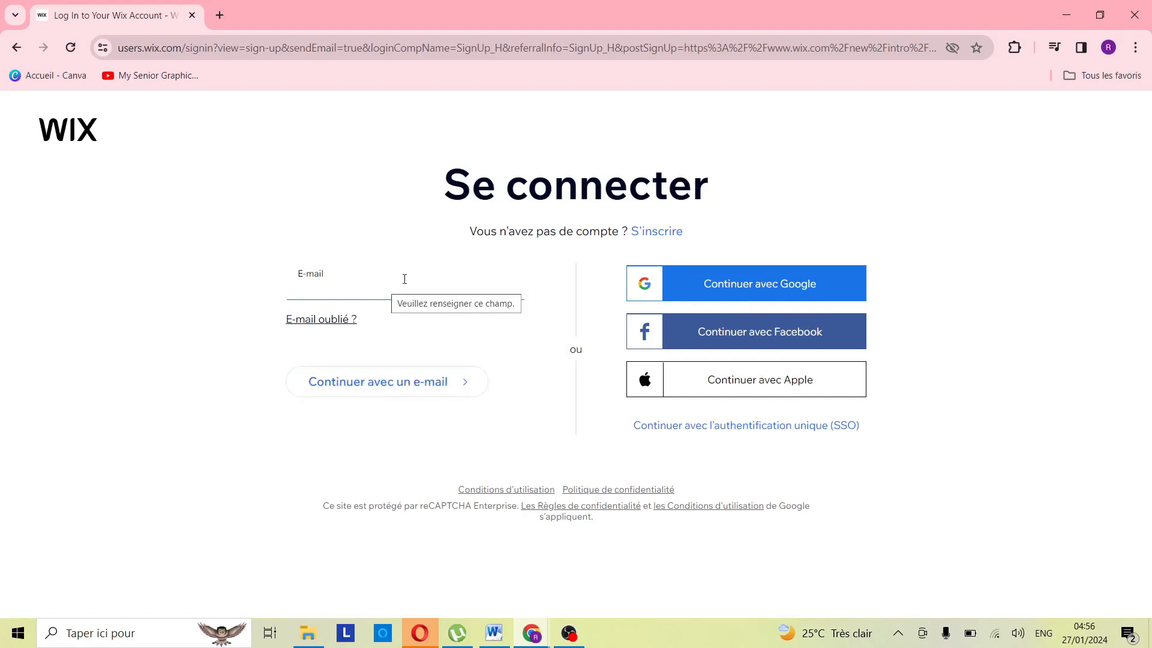
{"action": "left_click", "coordinate": [658, 232]}
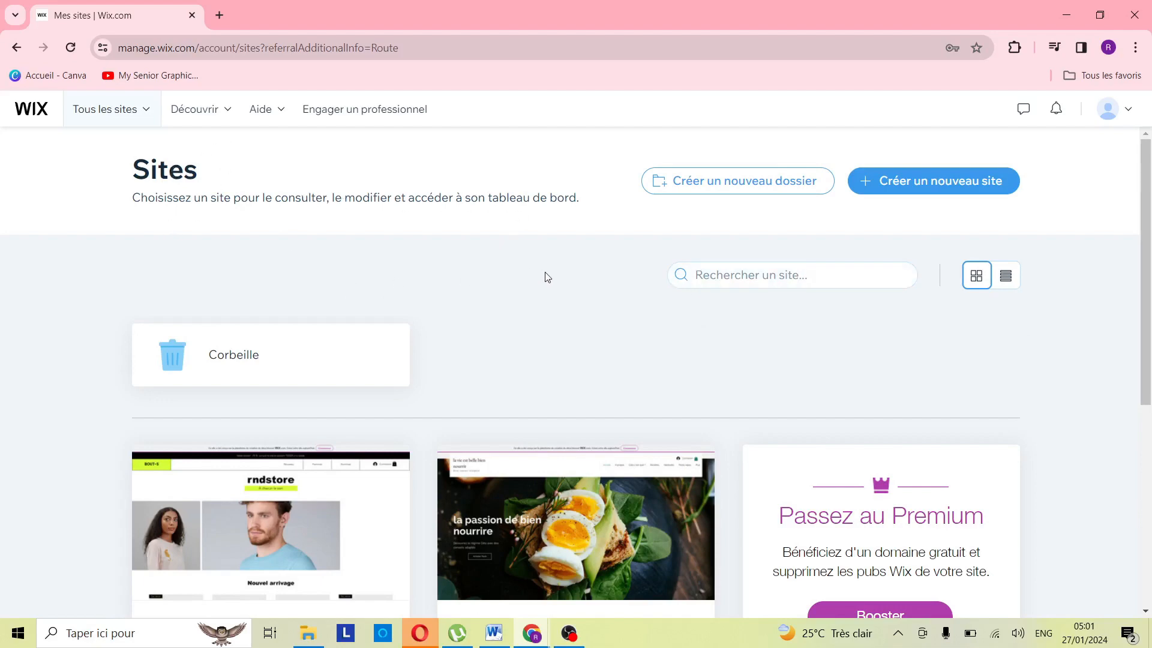
Step: Start a new site using the setup without AI and choose Boutique en ligne as the site type
{"action": "scroll", "coordinate": [547, 277], "scroll_direction": "down", "scroll_amount": 5}
{"action": "scroll", "coordinate": [519, 369], "scroll_direction": "up", "scroll_amount": 2}
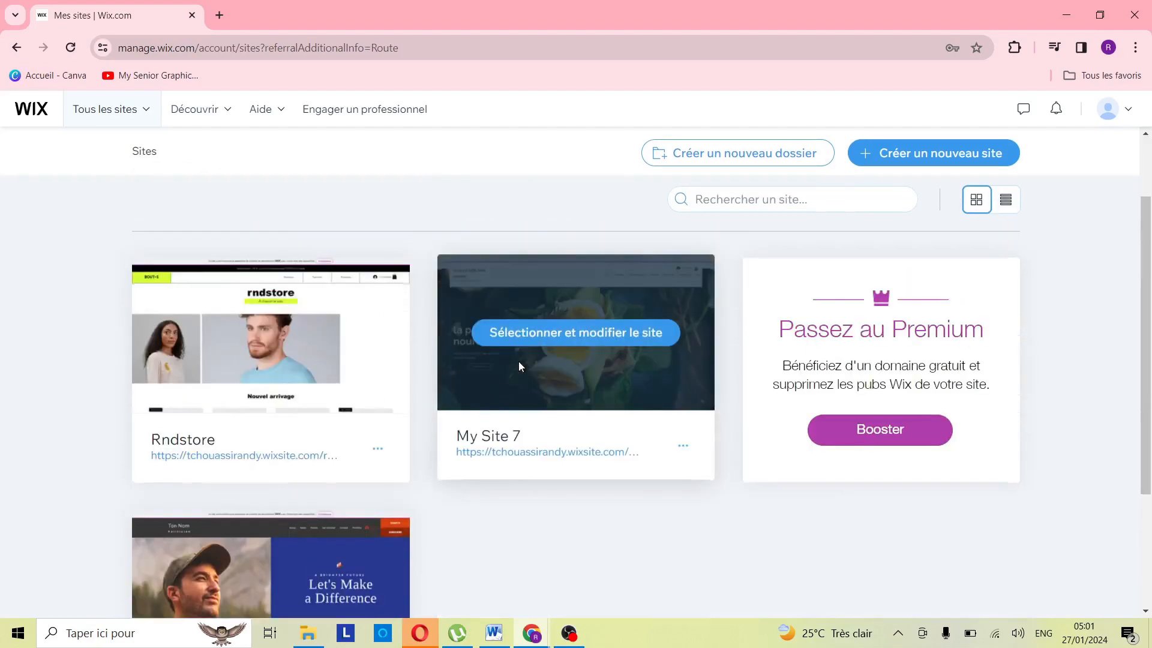
{"action": "scroll", "coordinate": [519, 366], "scroll_direction": "up", "scroll_amount": 3}
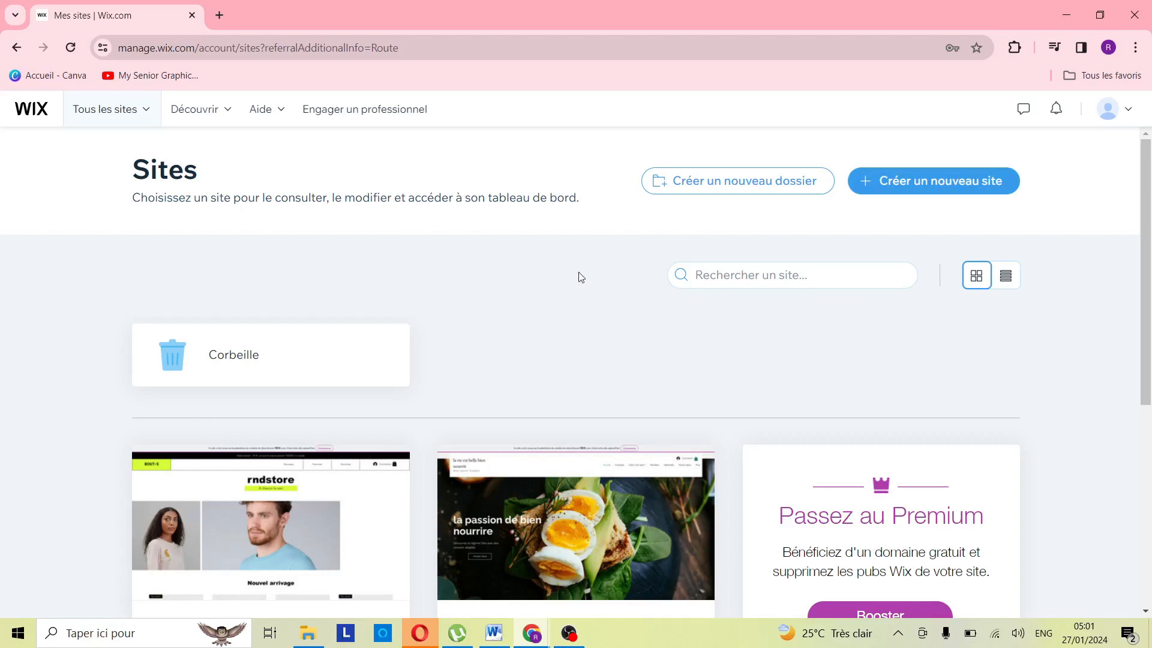
{"action": "left_click", "coordinate": [940, 194]}
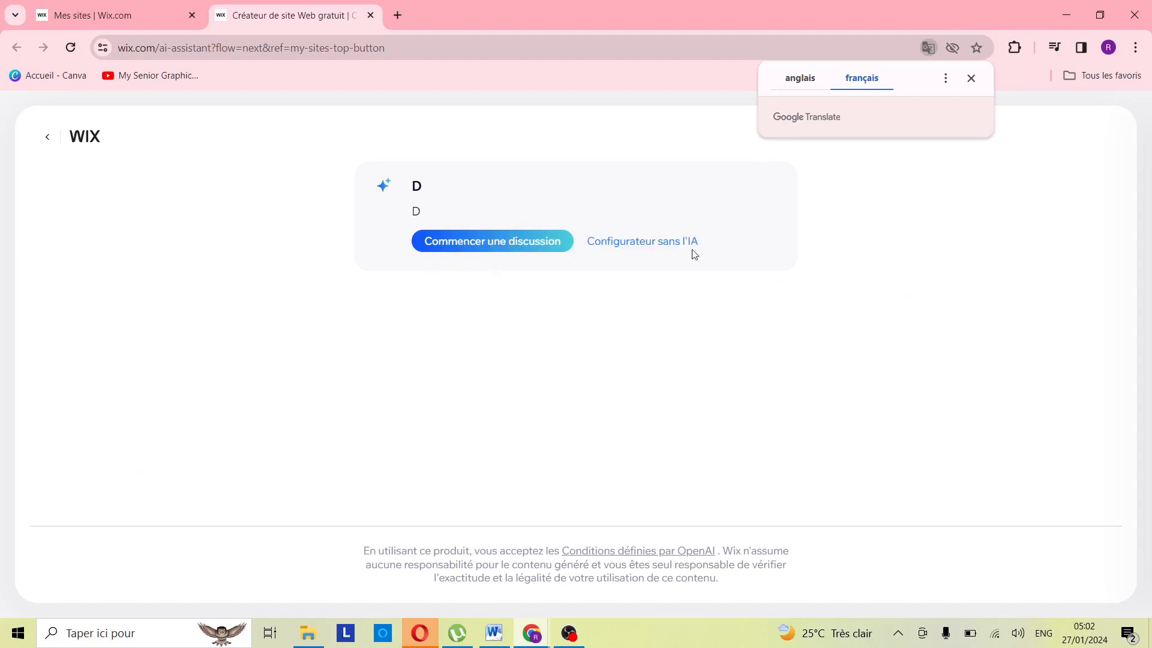
{"action": "left_click", "coordinate": [643, 248]}
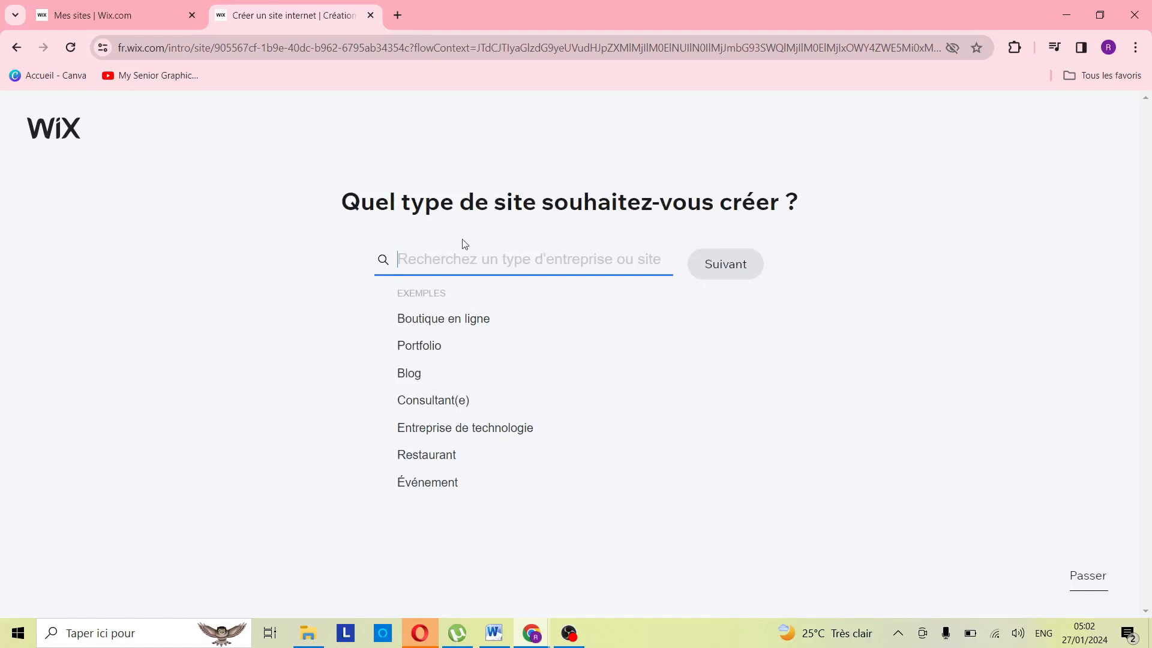
{"action": "left_click", "coordinate": [436, 320]}
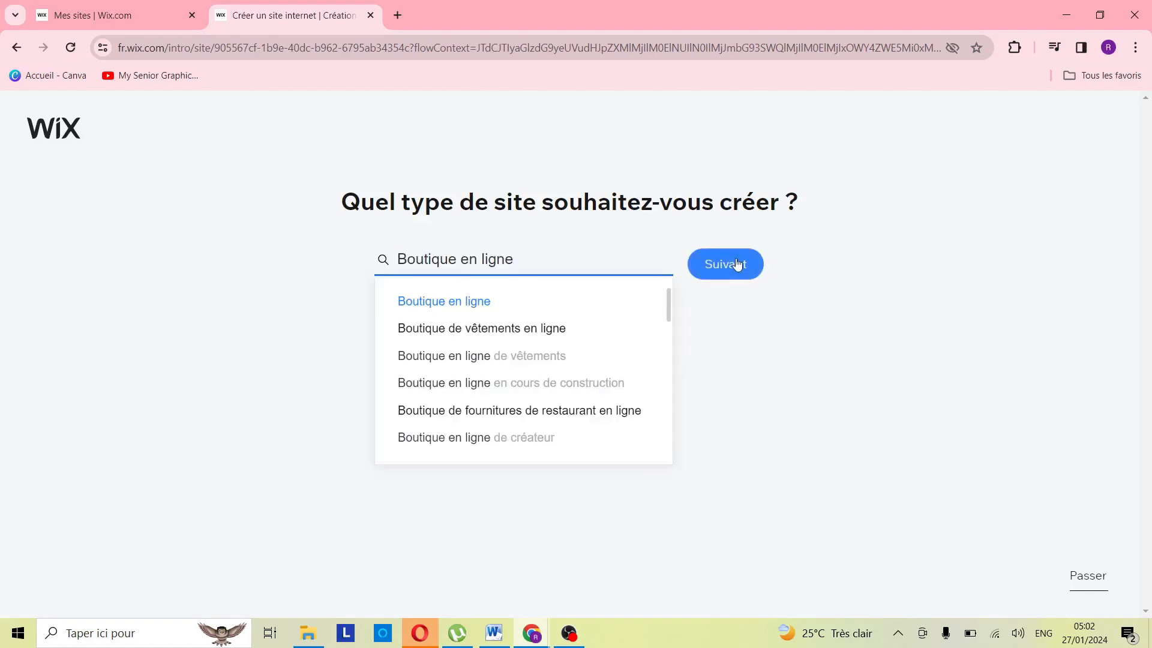
{"action": "left_click", "coordinate": [738, 265]}
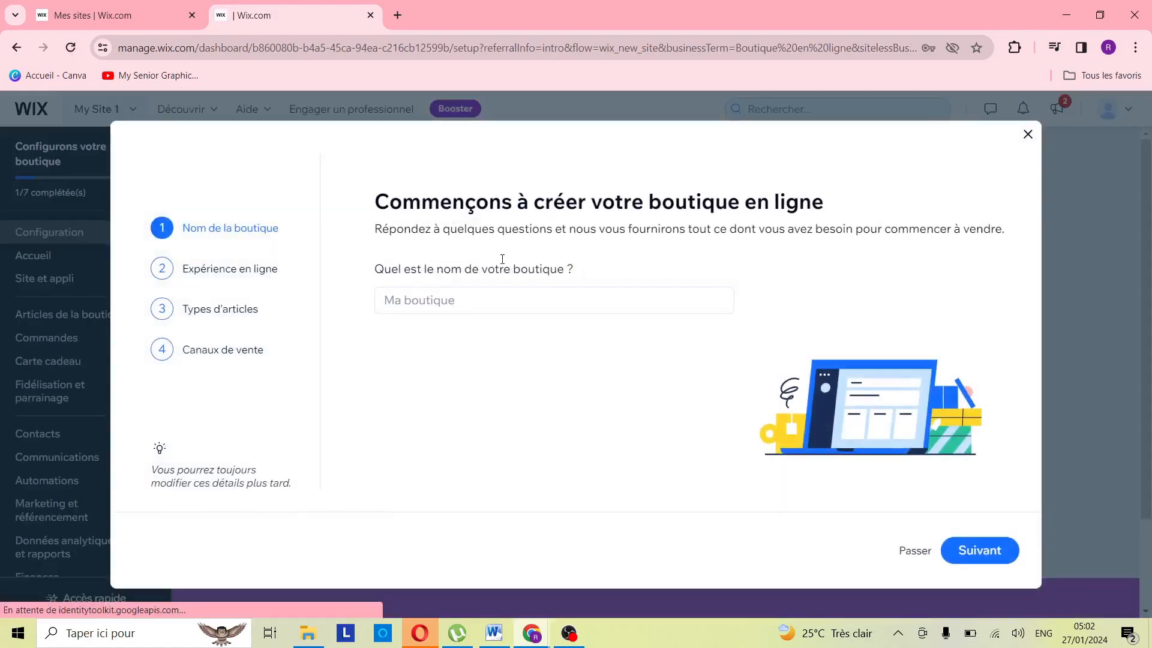
Step: Name the online store rndstore and continue to the online experience question
{"action": "left_click", "coordinate": [518, 304]}
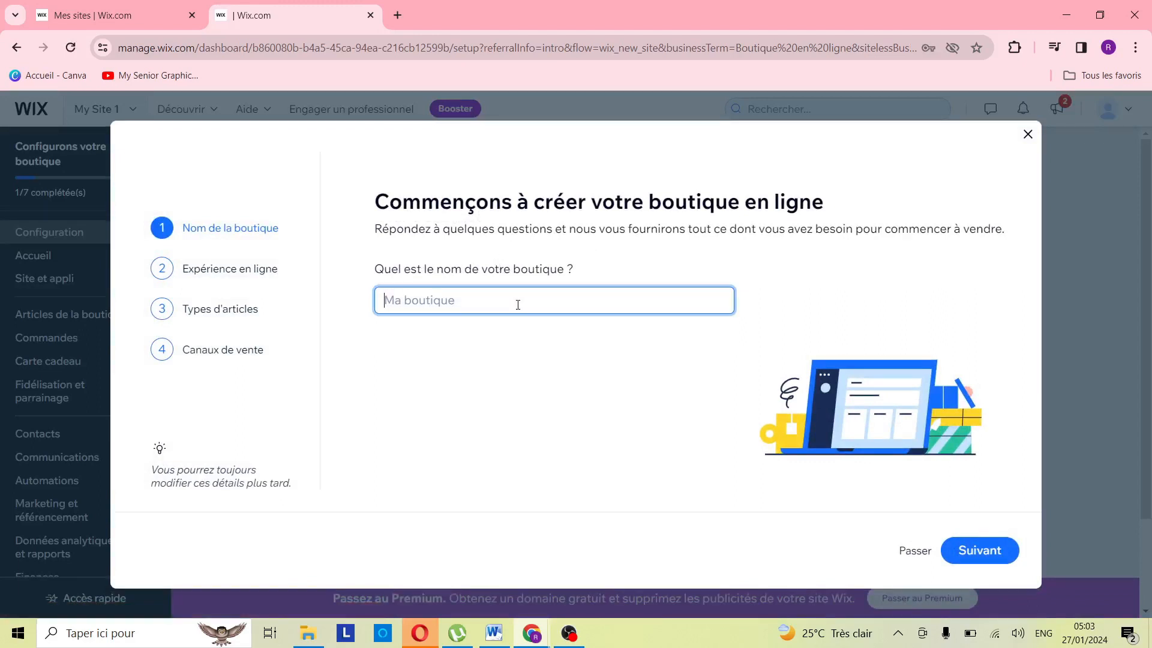
{"action": "type", "text": "rndstore"}
{"action": "left_click", "coordinate": [978, 550]}
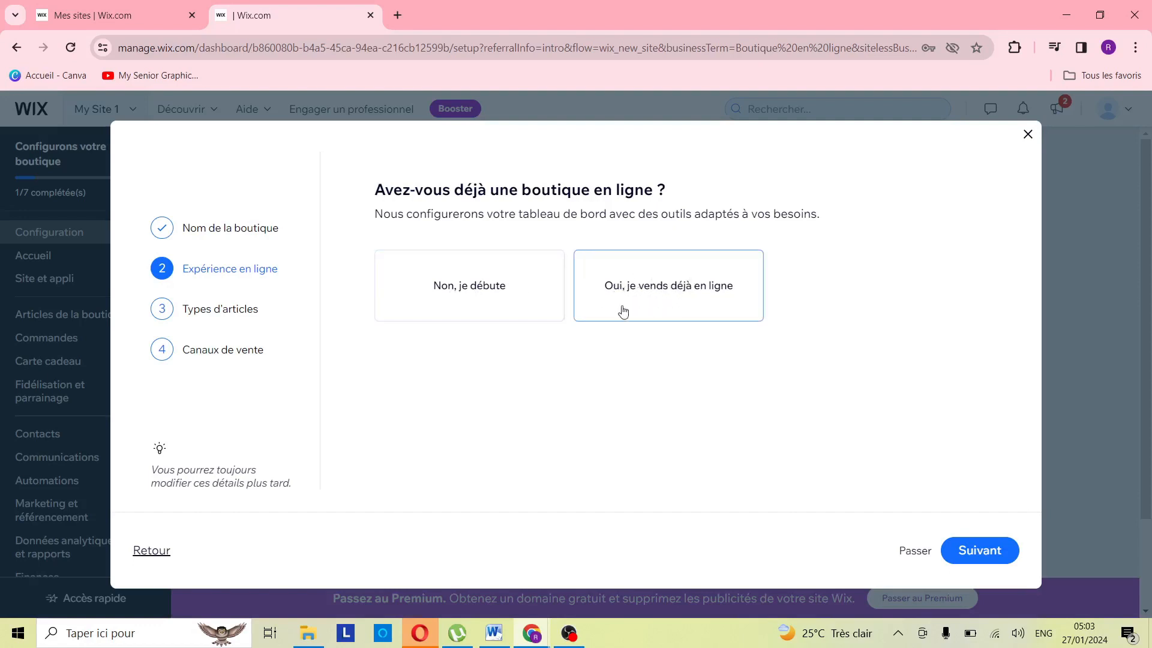
Step: Answer Non, je débute about existing online stores, and skip the remaining setup questions to reach the dashboard
{"action": "left_click", "coordinate": [527, 306]}
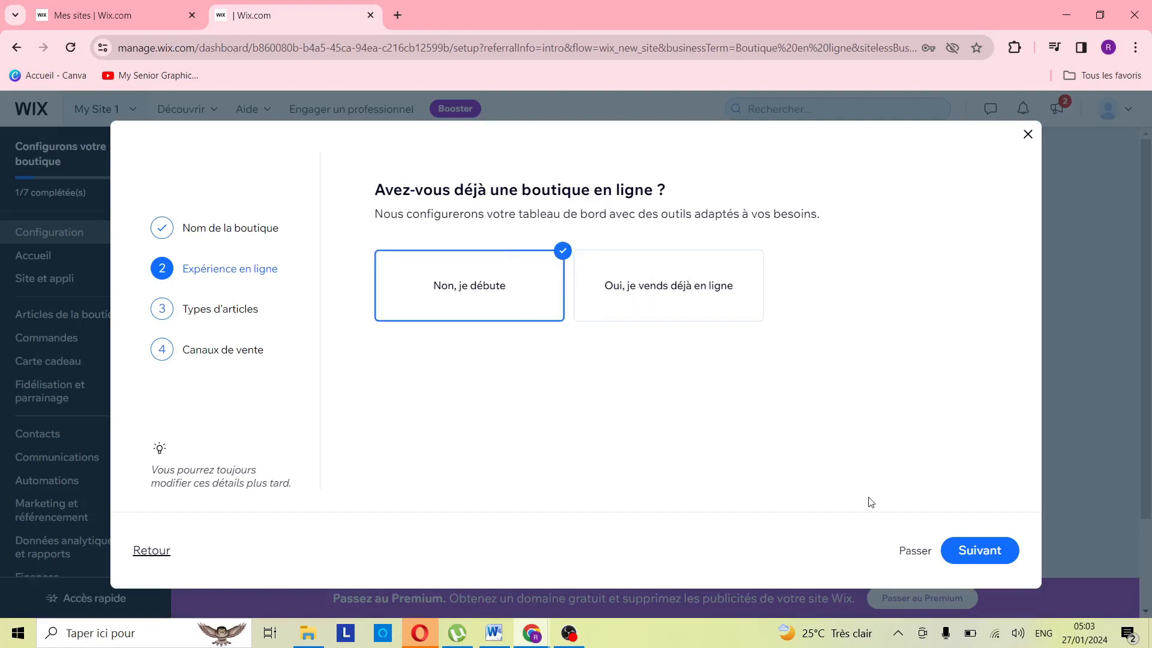
{"action": "left_click", "coordinate": [949, 552]}
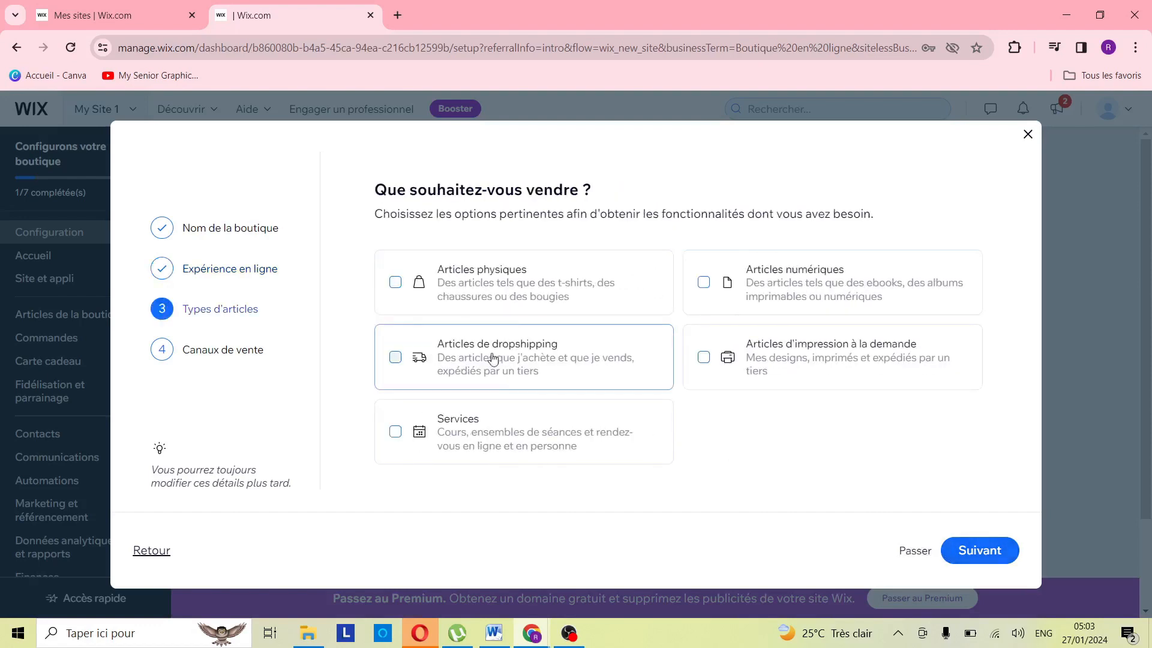
{"action": "left_click", "coordinate": [917, 550]}
{"action": "left_click", "coordinate": [916, 550]}
{"action": "left_click", "coordinate": [606, 358]}
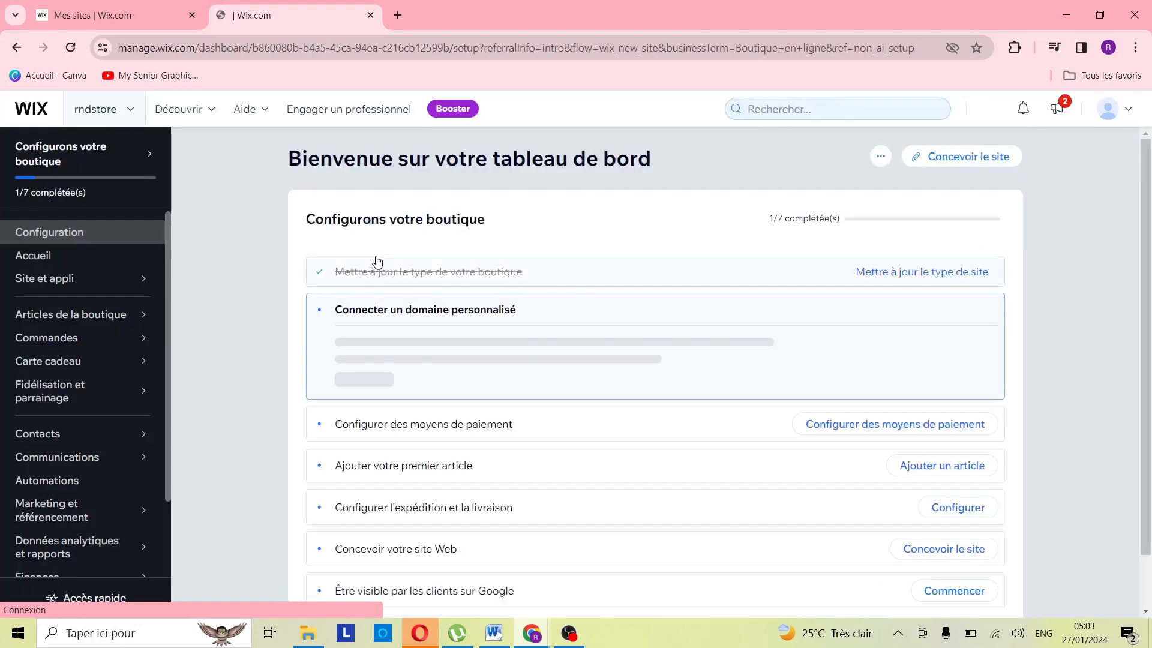
Step: Start designing the site from the dashboard and choose to customize a template
{"action": "scroll", "coordinate": [286, 256], "scroll_direction": "down", "scroll_amount": 1}
{"action": "scroll", "coordinate": [286, 257], "scroll_direction": "up", "scroll_amount": 1}
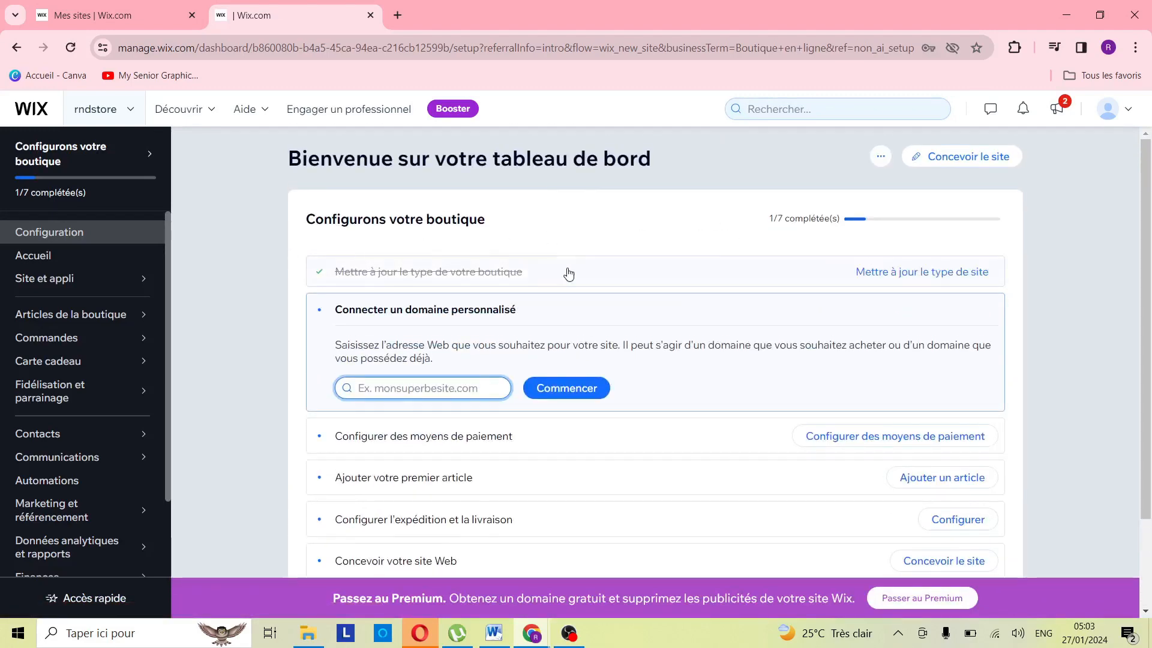
{"action": "left_click", "coordinate": [952, 162]}
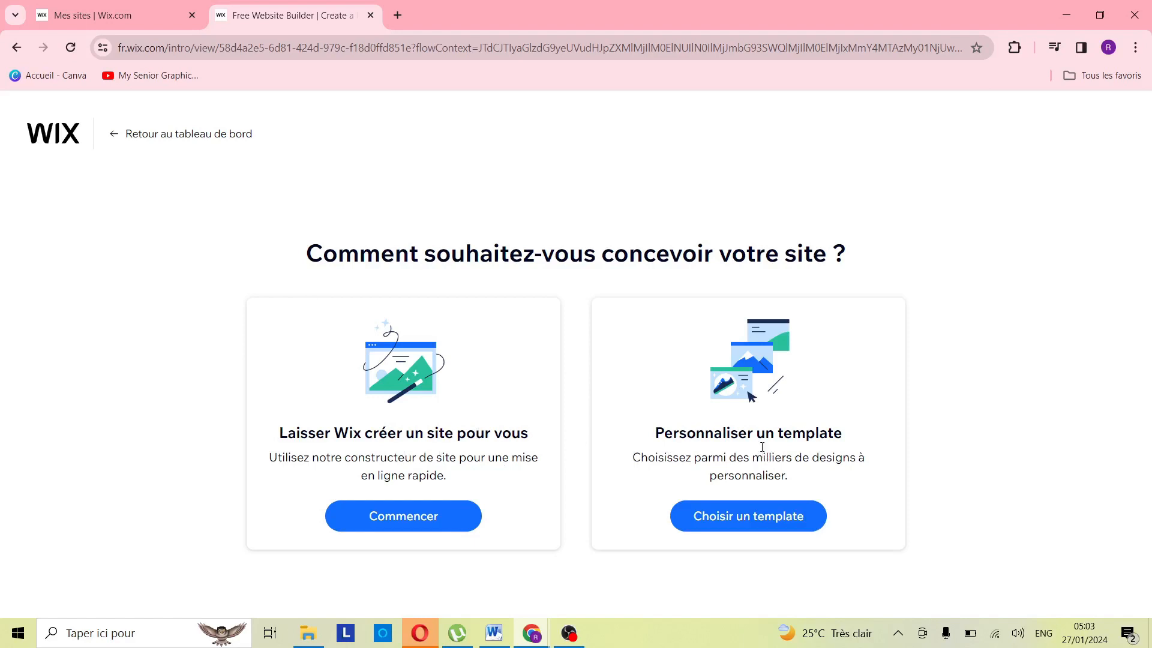
{"action": "left_click", "coordinate": [698, 514]}
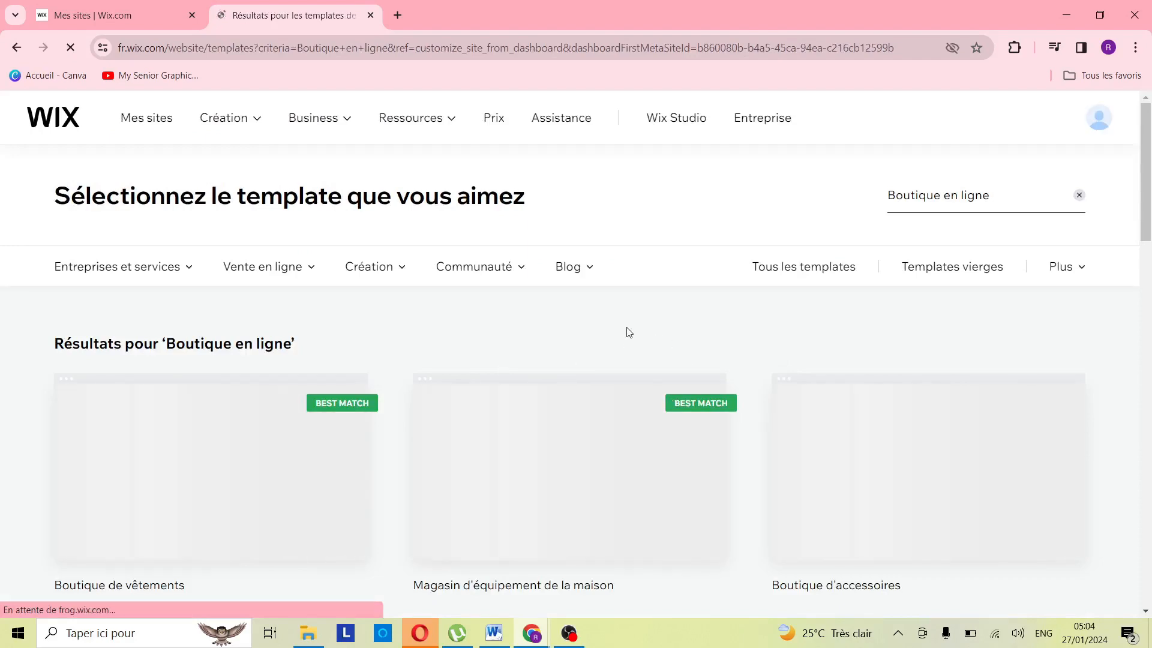
Step: Examine the designs on the first page of template results for Boutique en ligne
{"action": "scroll", "coordinate": [627, 327], "scroll_direction": "down", "scroll_amount": 3}
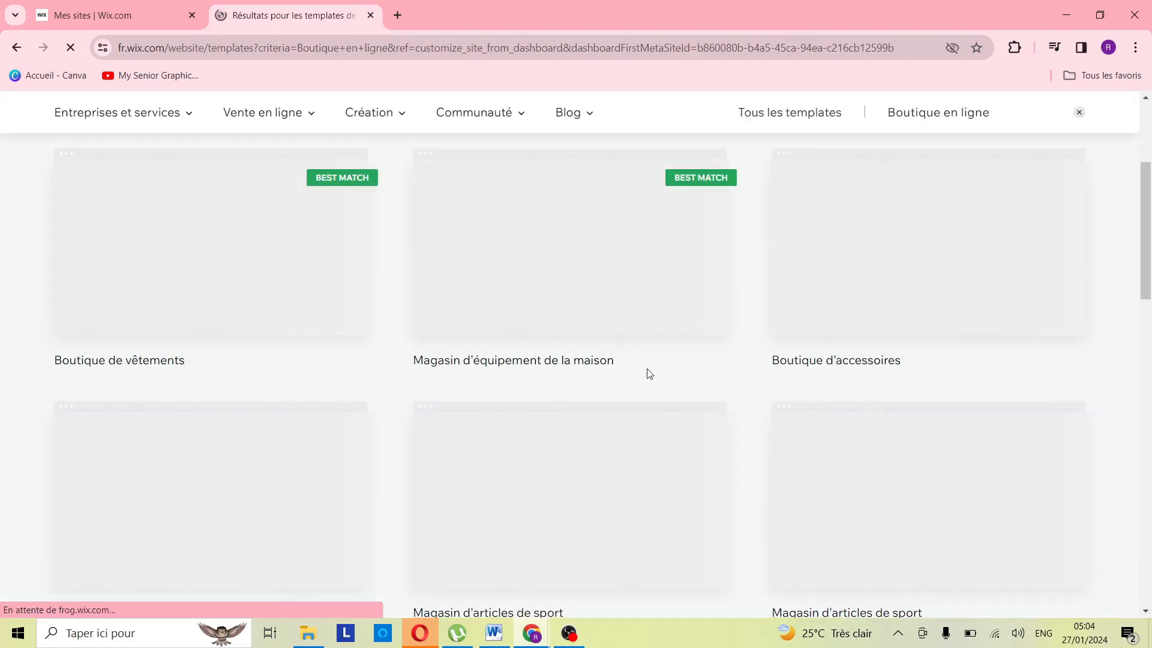
{"action": "scroll", "coordinate": [648, 373], "scroll_direction": "up", "scroll_amount": 2}
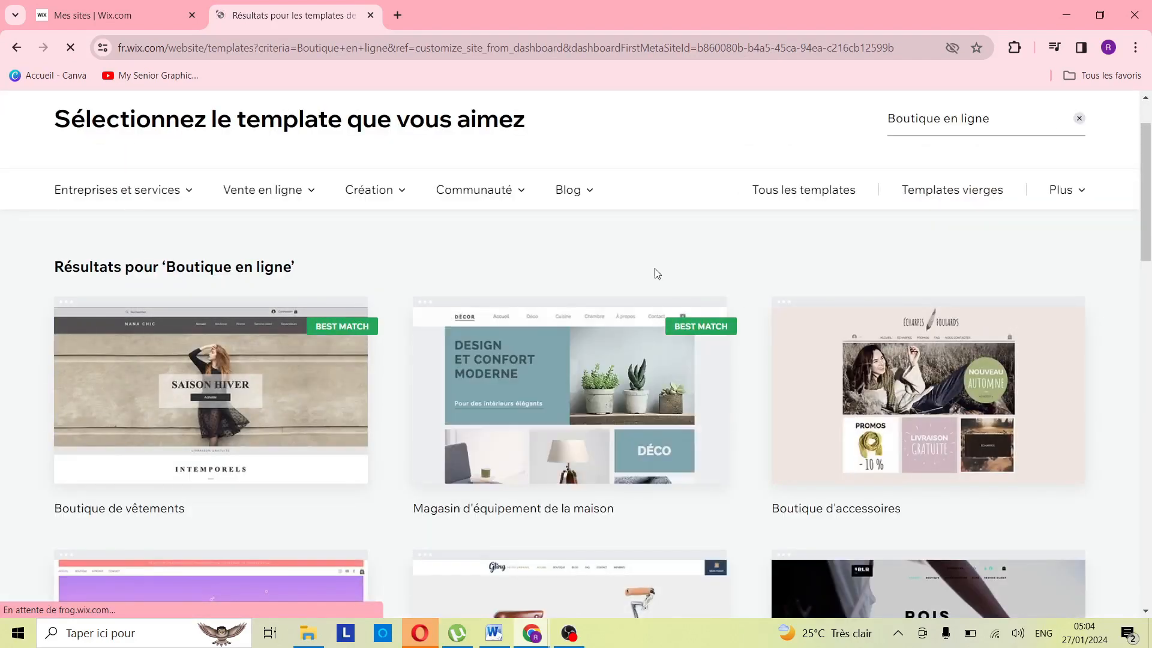
{"action": "scroll", "coordinate": [670, 231], "scroll_direction": "down", "scroll_amount": 1}
{"action": "scroll", "coordinate": [628, 298], "scroll_direction": "down", "scroll_amount": 3}
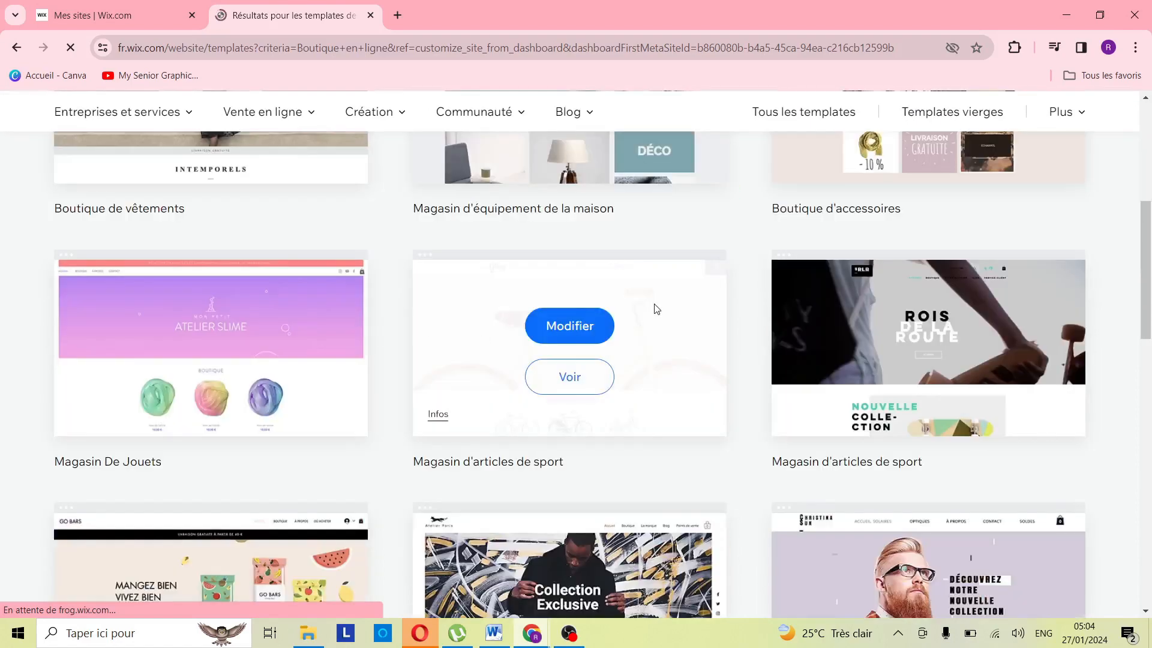
{"action": "scroll", "coordinate": [642, 300], "scroll_direction": "up", "scroll_amount": 3}
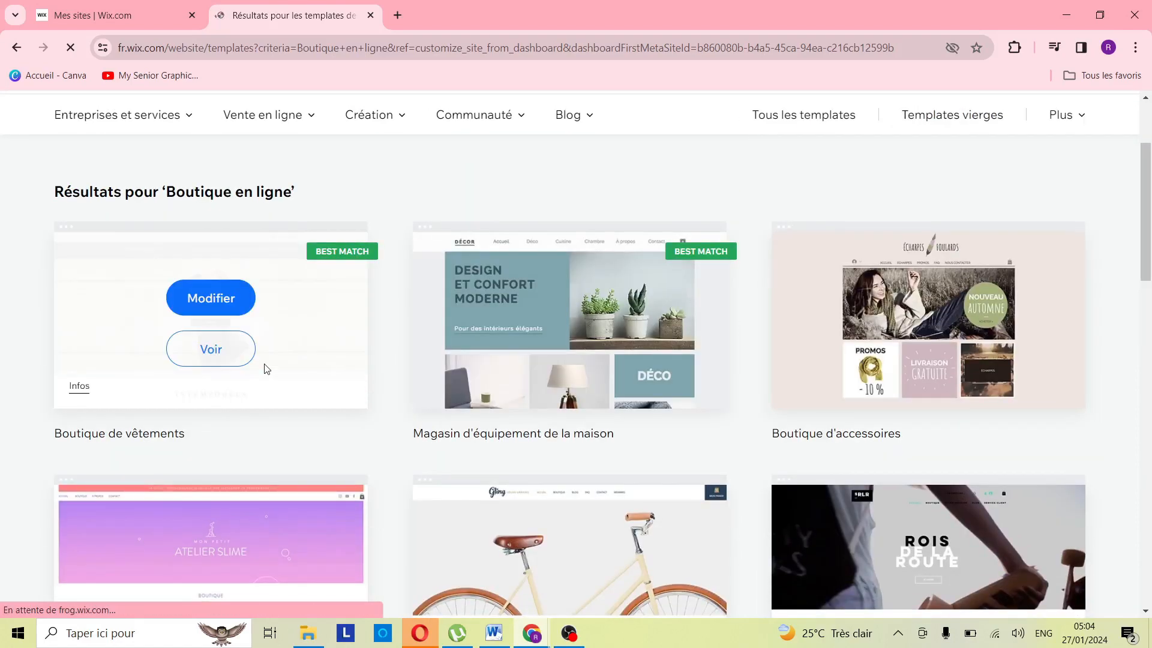
{"action": "scroll", "coordinate": [334, 447], "scroll_direction": "down", "scroll_amount": 3}
{"action": "scroll", "coordinate": [336, 445], "scroll_direction": "down", "scroll_amount": 4}
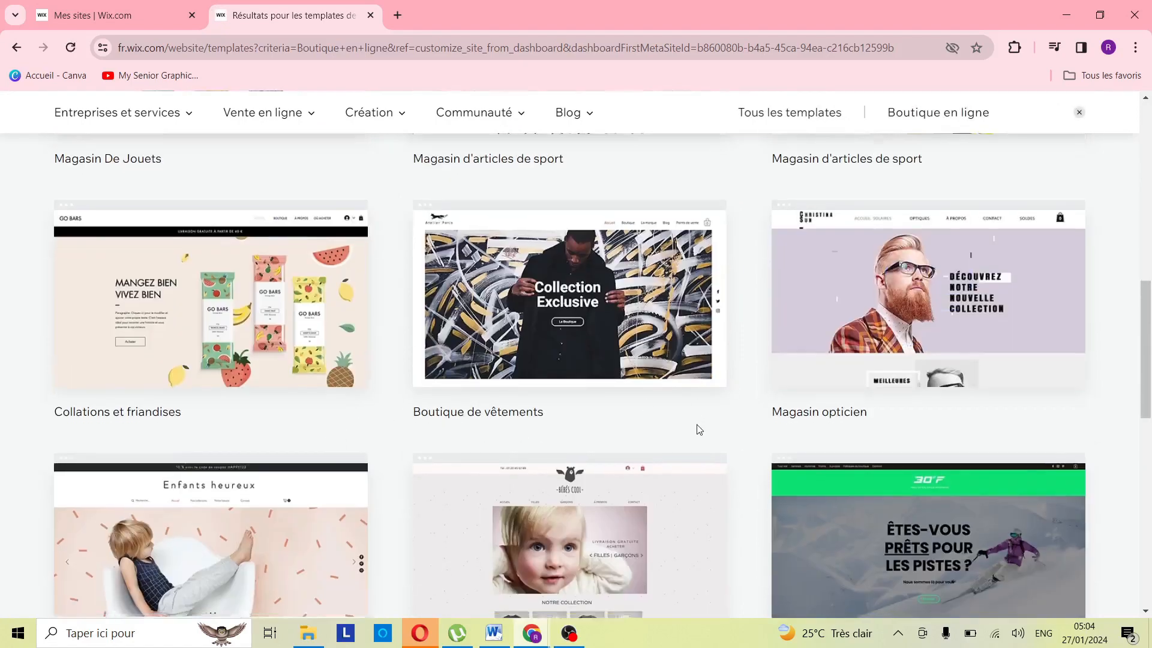
{"action": "scroll", "coordinate": [701, 414], "scroll_direction": "down", "scroll_amount": 3}
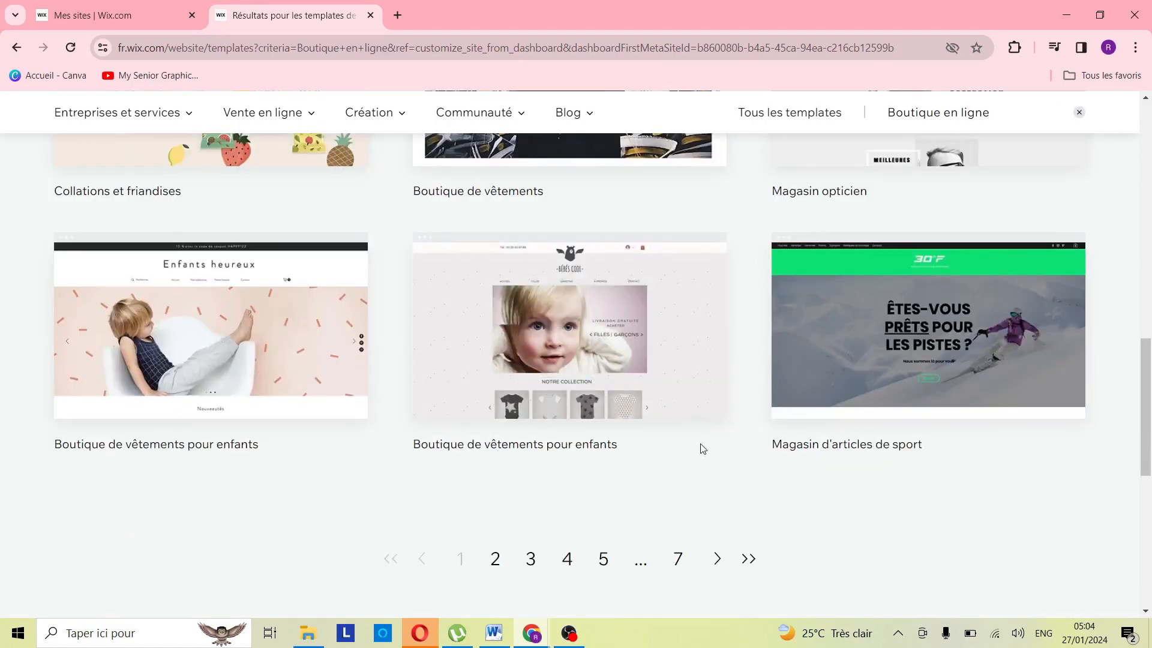
{"action": "scroll", "coordinate": [708, 452], "scroll_direction": "up", "scroll_amount": 9}
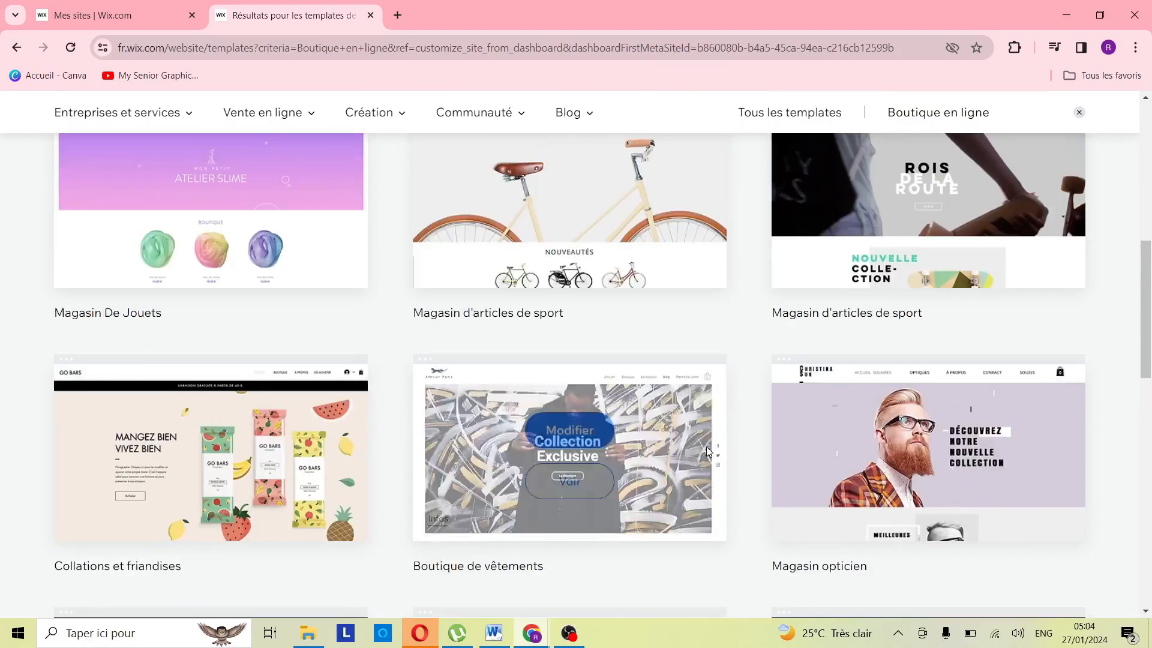
{"action": "scroll", "coordinate": [707, 446], "scroll_direction": "up", "scroll_amount": 2}
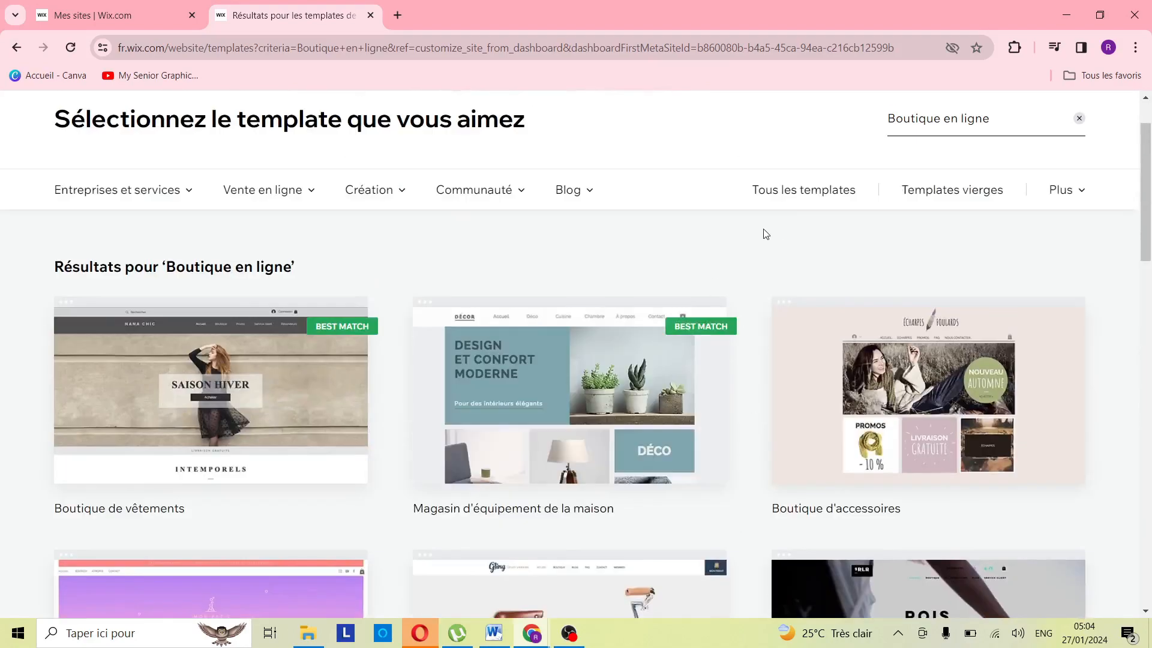
{"action": "scroll", "coordinate": [744, 249], "scroll_direction": "down", "scroll_amount": 2}
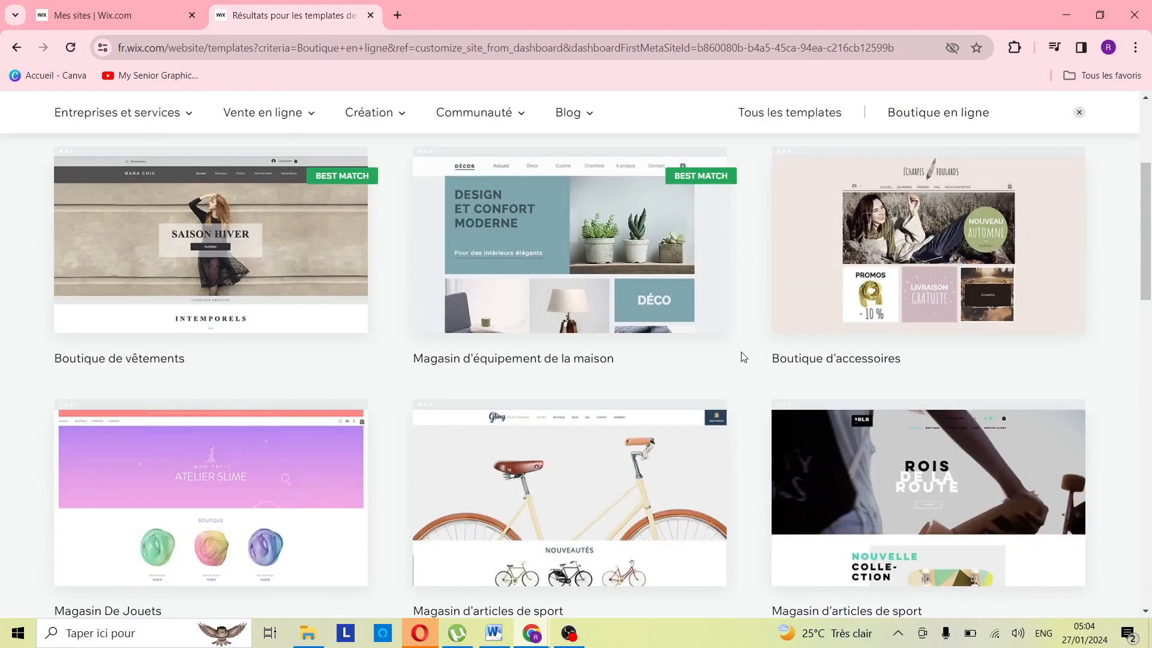
{"action": "scroll", "coordinate": [737, 363], "scroll_direction": "down", "scroll_amount": 4}
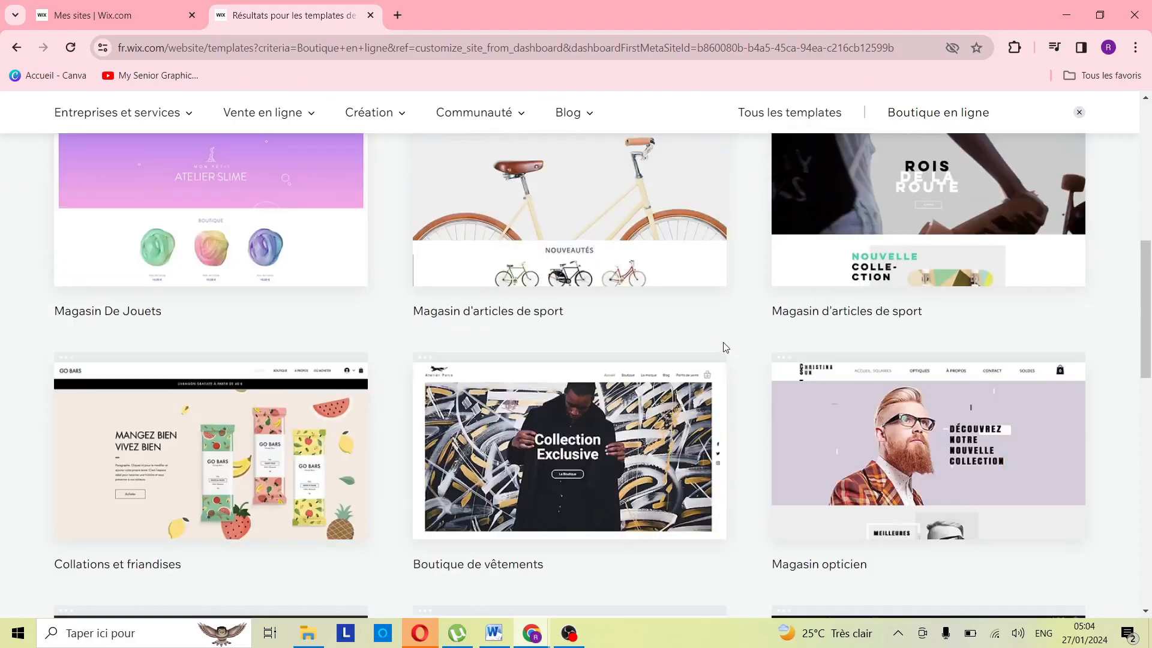
{"action": "scroll", "coordinate": [726, 347], "scroll_direction": "down", "scroll_amount": 4}
{"action": "scroll", "coordinate": [752, 366], "scroll_direction": "up", "scroll_amount": 10}
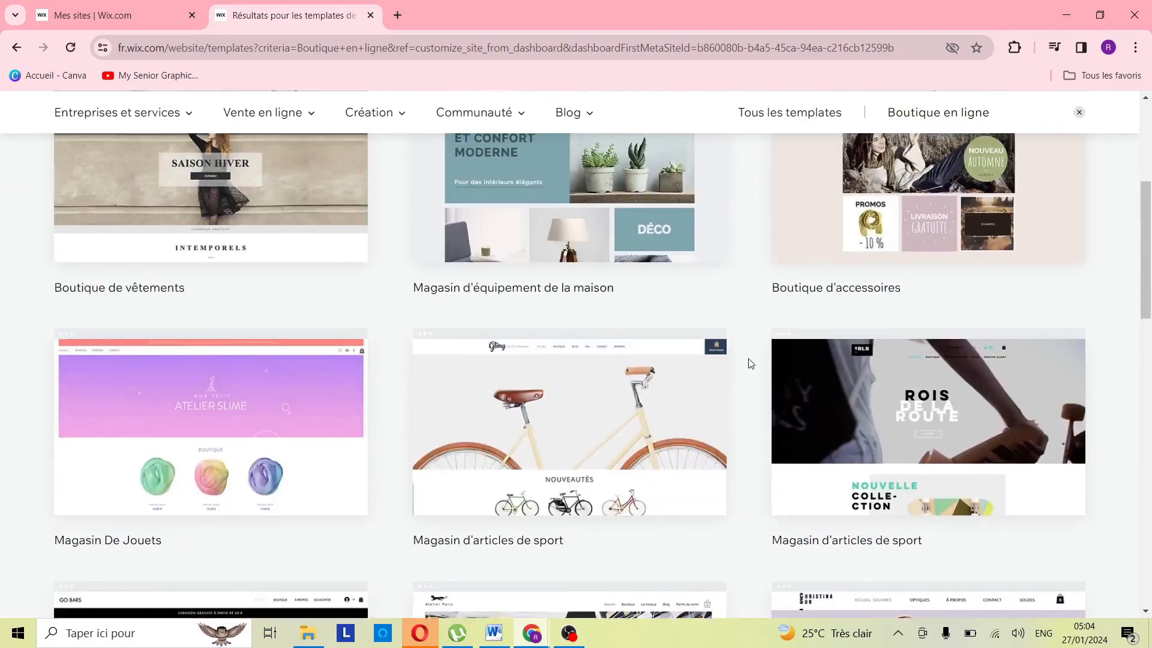
{"action": "scroll", "coordinate": [749, 362], "scroll_direction": "down", "scroll_amount": 13}
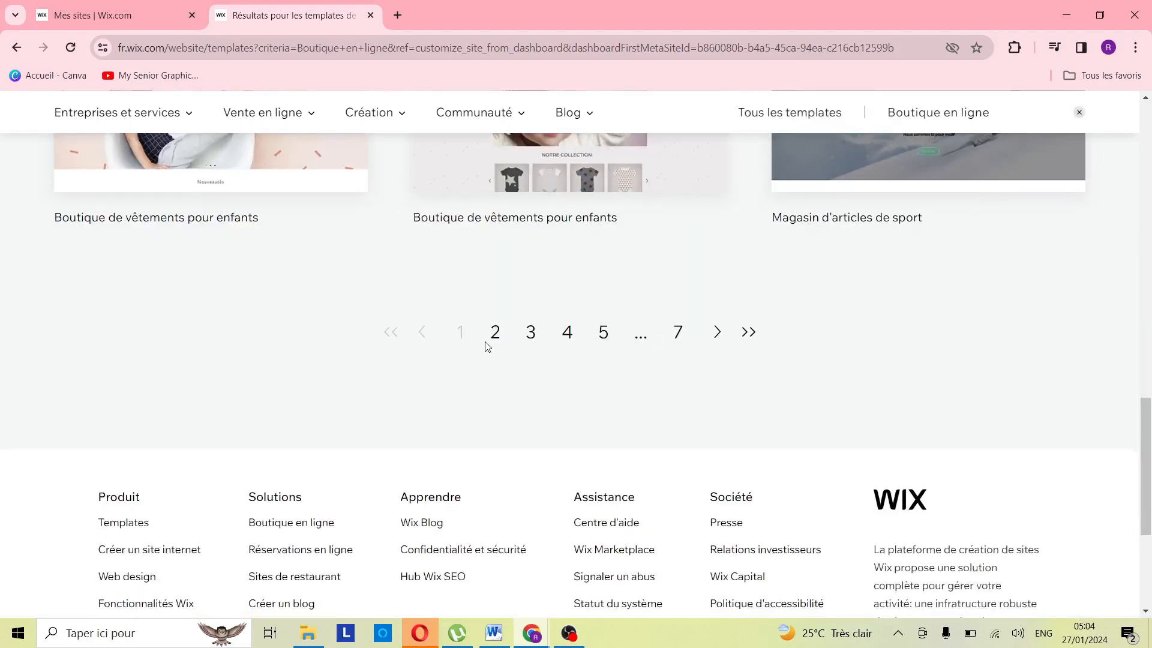
Step: Go to the second page of template results and preview its first Boutique de vêtements template
{"action": "left_click", "coordinate": [495, 335]}
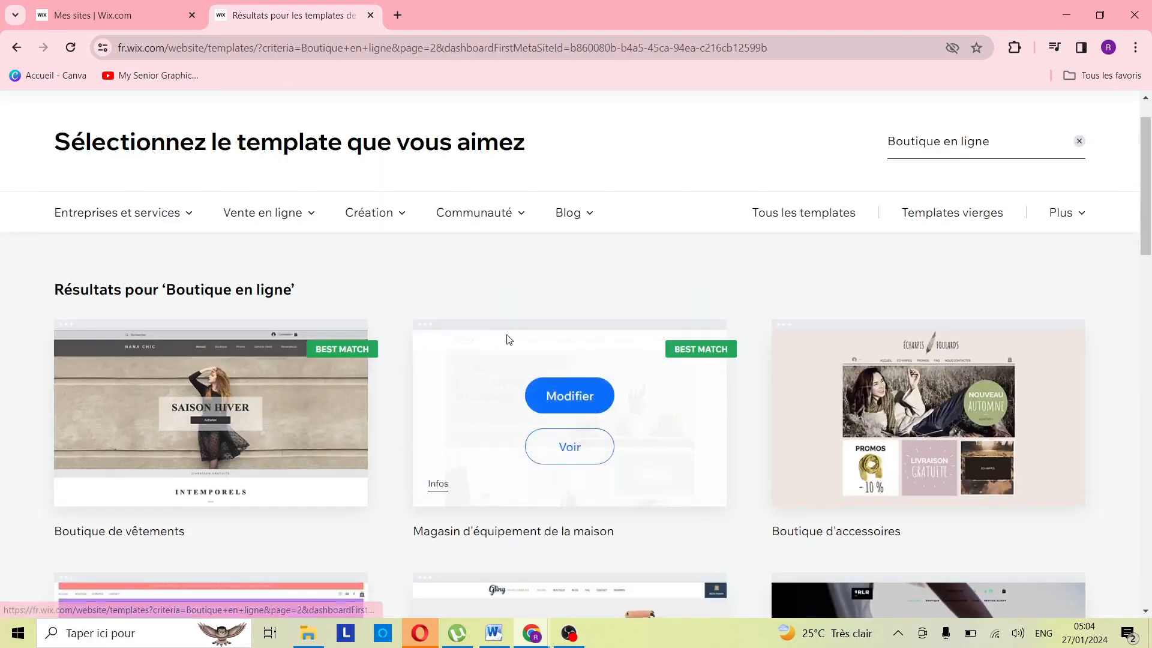
{"action": "scroll", "coordinate": [458, 378], "scroll_direction": "down", "scroll_amount": 1}
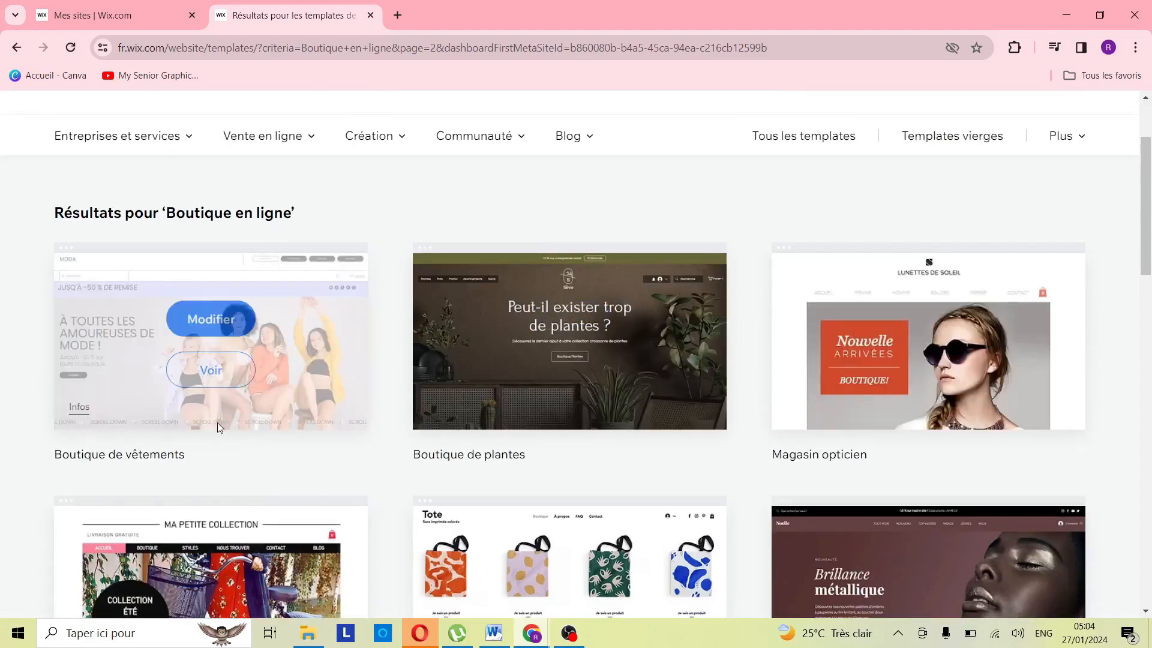
{"action": "left_click", "coordinate": [181, 373]}
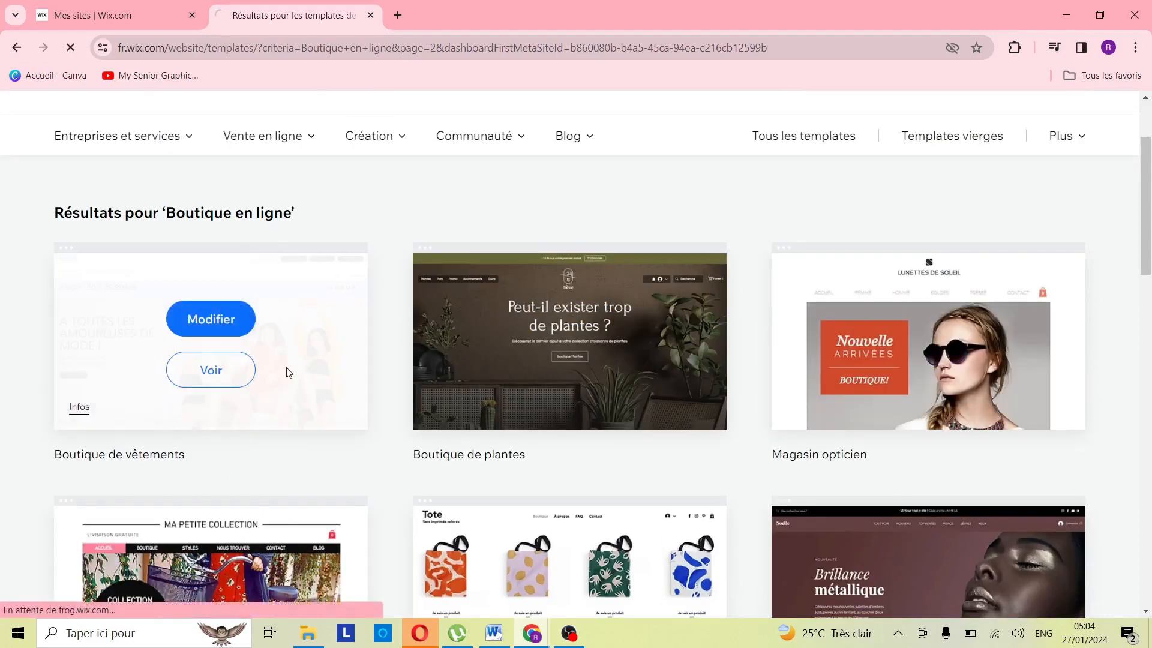
{"action": "scroll", "coordinate": [637, 331], "scroll_direction": "down", "scroll_amount": 5}
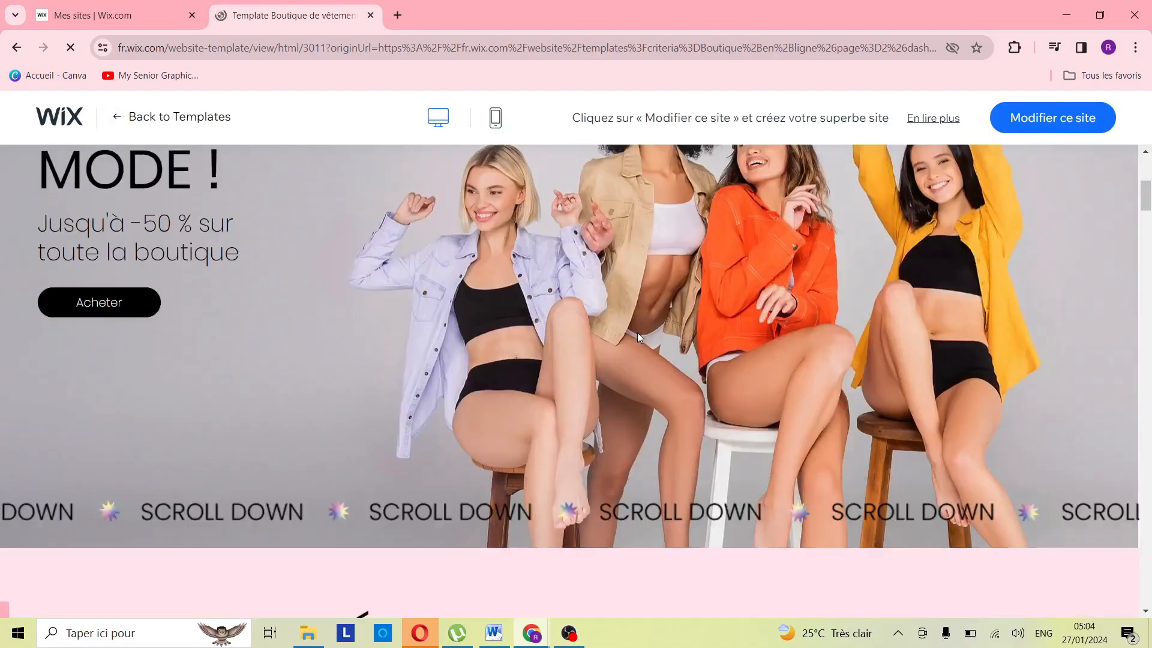
Step: Look through the previewed clothing store template and open it in the editor
{"action": "scroll", "coordinate": [637, 330], "scroll_direction": "up", "scroll_amount": 4}
{"action": "scroll", "coordinate": [632, 324], "scroll_direction": "down", "scroll_amount": 20}
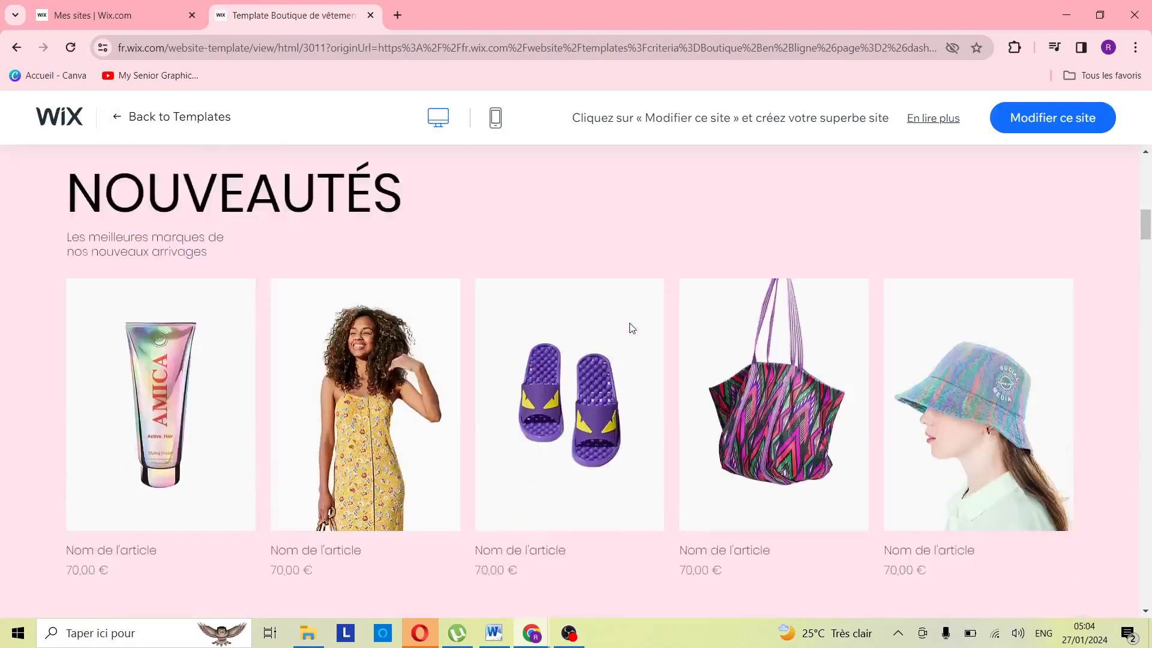
{"action": "scroll", "coordinate": [633, 318], "scroll_direction": "down", "scroll_amount": 11}
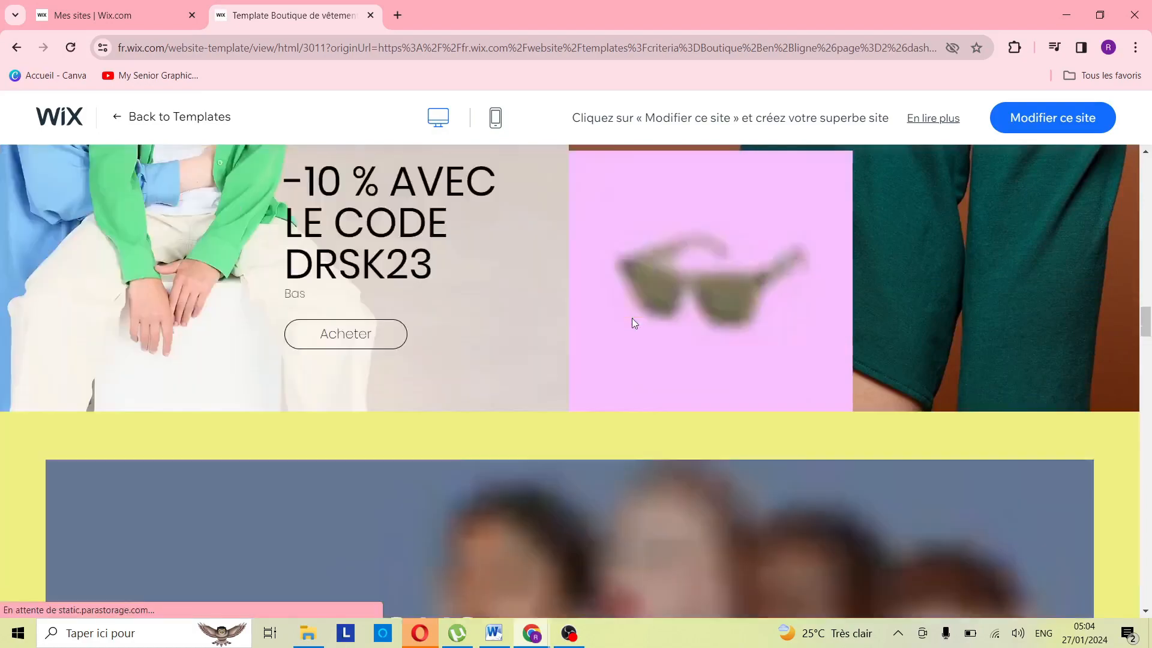
{"action": "scroll", "coordinate": [633, 315], "scroll_direction": "up", "scroll_amount": 12}
{"action": "scroll", "coordinate": [633, 317], "scroll_direction": "up", "scroll_amount": 18}
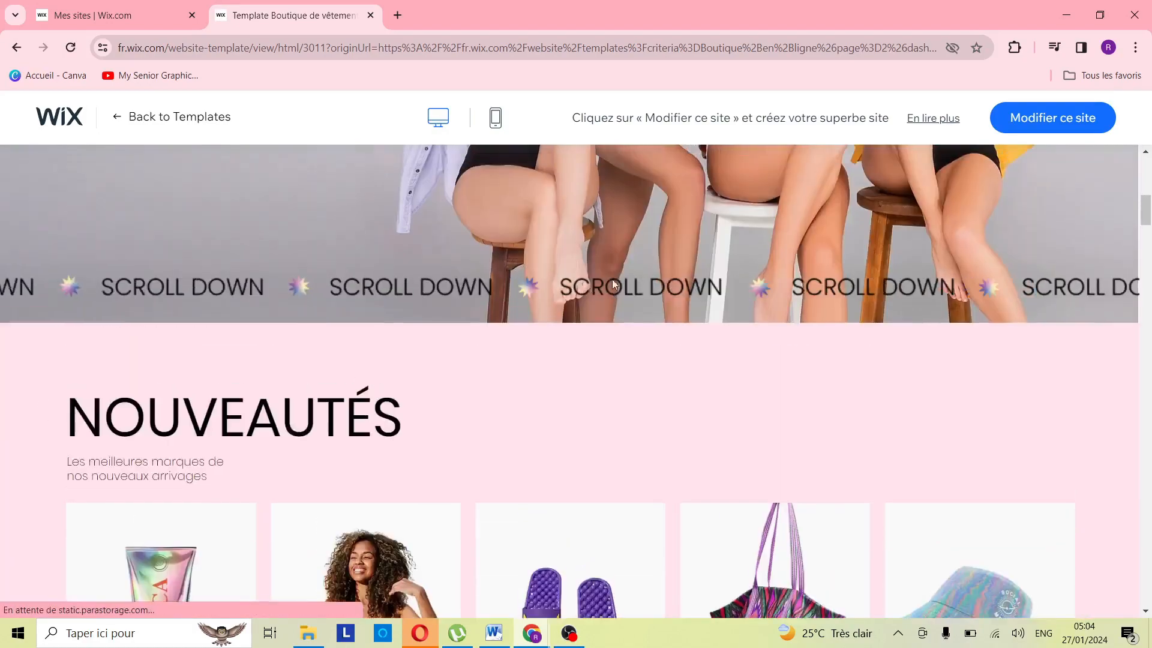
{"action": "left_click", "coordinate": [1050, 123]}
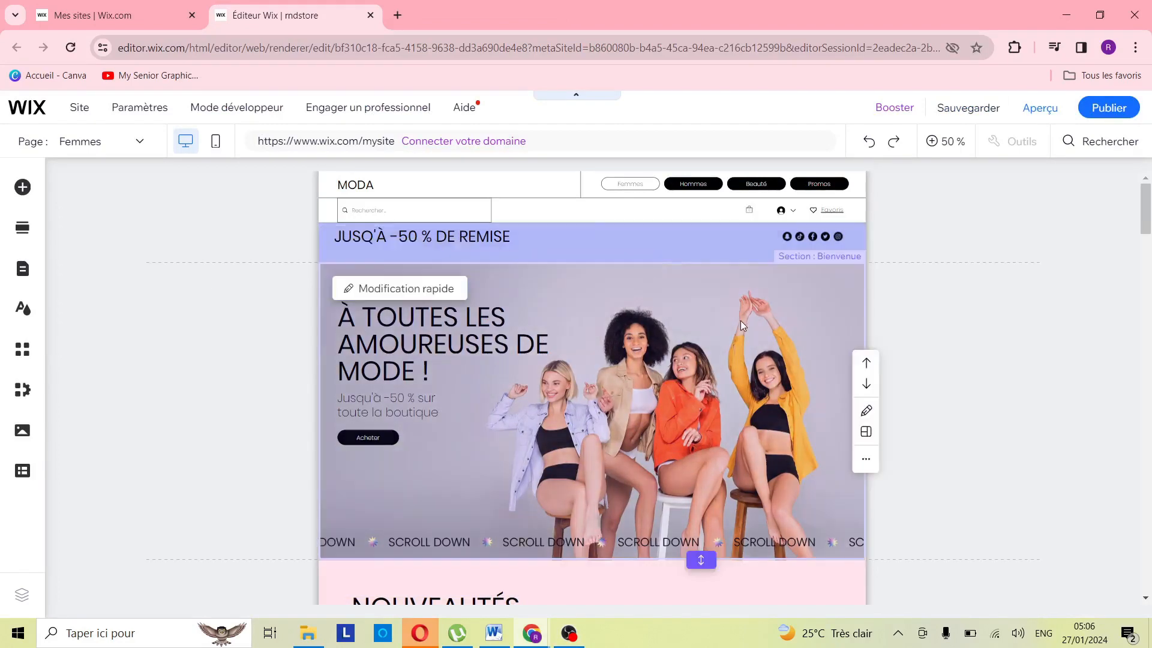
{"action": "scroll", "coordinate": [740, 317], "scroll_direction": "down", "scroll_amount": 3}
{"action": "scroll", "coordinate": [740, 315], "scroll_direction": "up", "scroll_amount": 3}
{"action": "scroll", "coordinate": [740, 317], "scroll_direction": "down", "scroll_amount": 3}
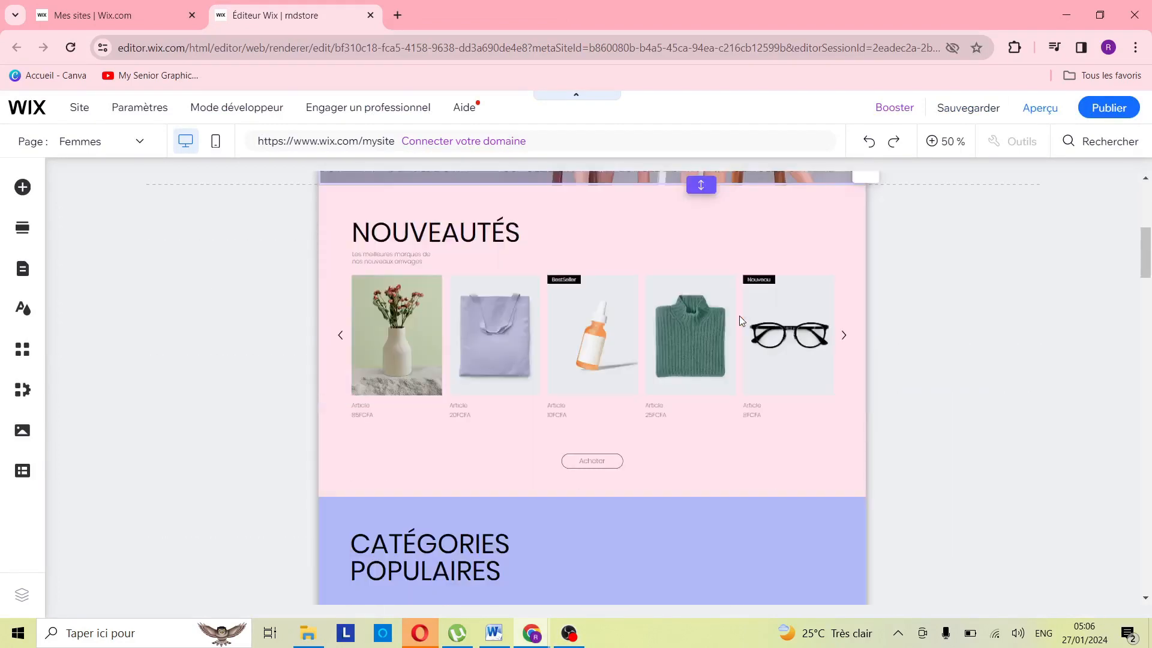
{"action": "scroll", "coordinate": [739, 313], "scroll_direction": "up", "scroll_amount": 3}
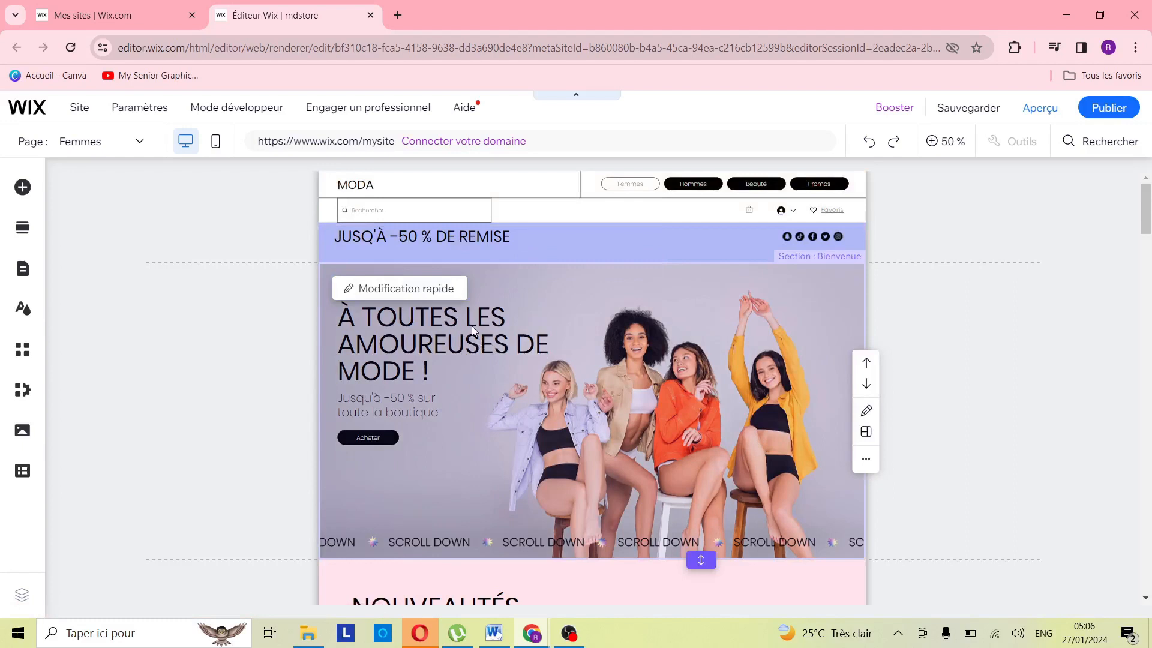
{"action": "left_click", "coordinate": [240, 309]}
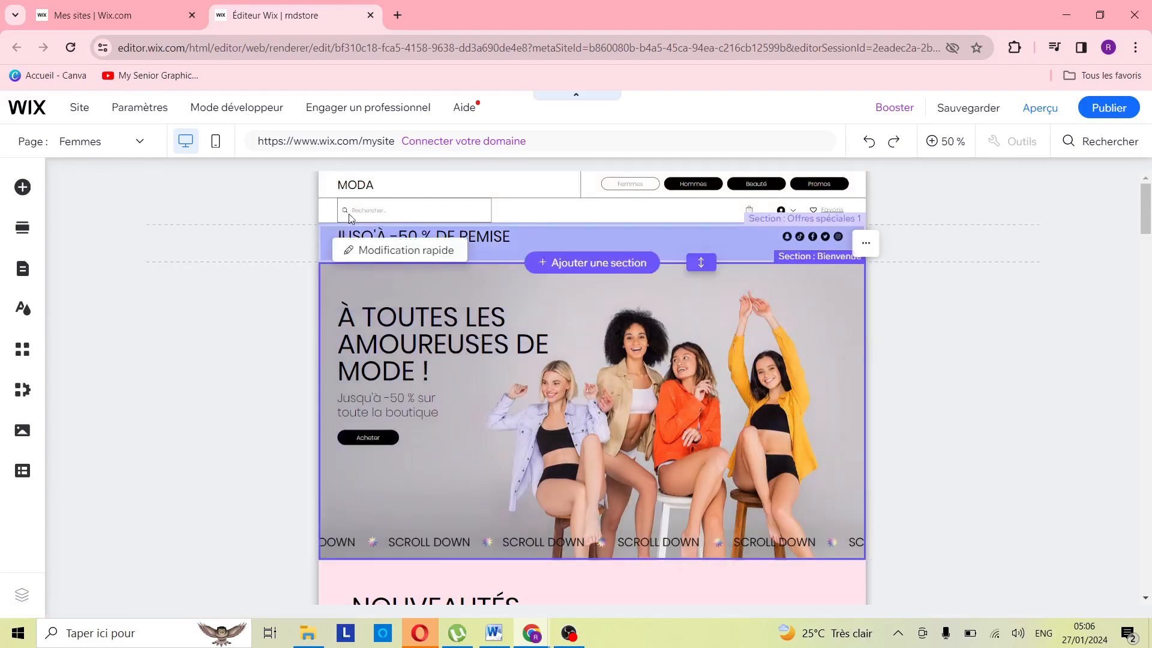
Step: Change the font of the MODA title in the header to Rozha One
{"action": "left_click", "coordinate": [362, 183]}
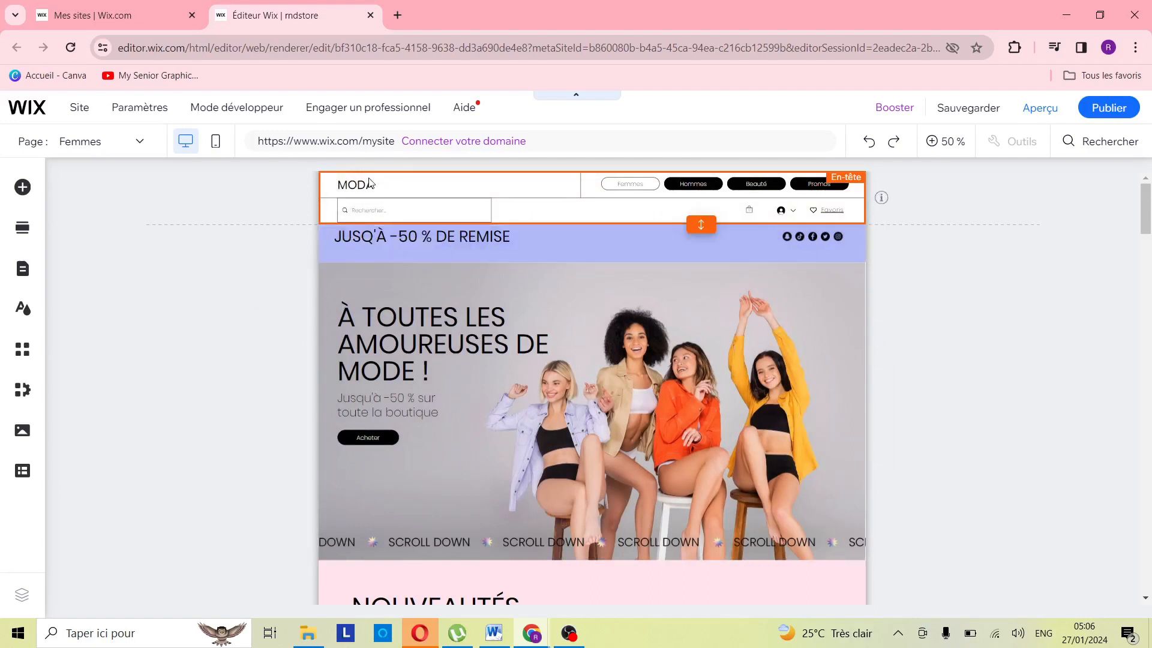
{"action": "left_click", "coordinate": [368, 183]}
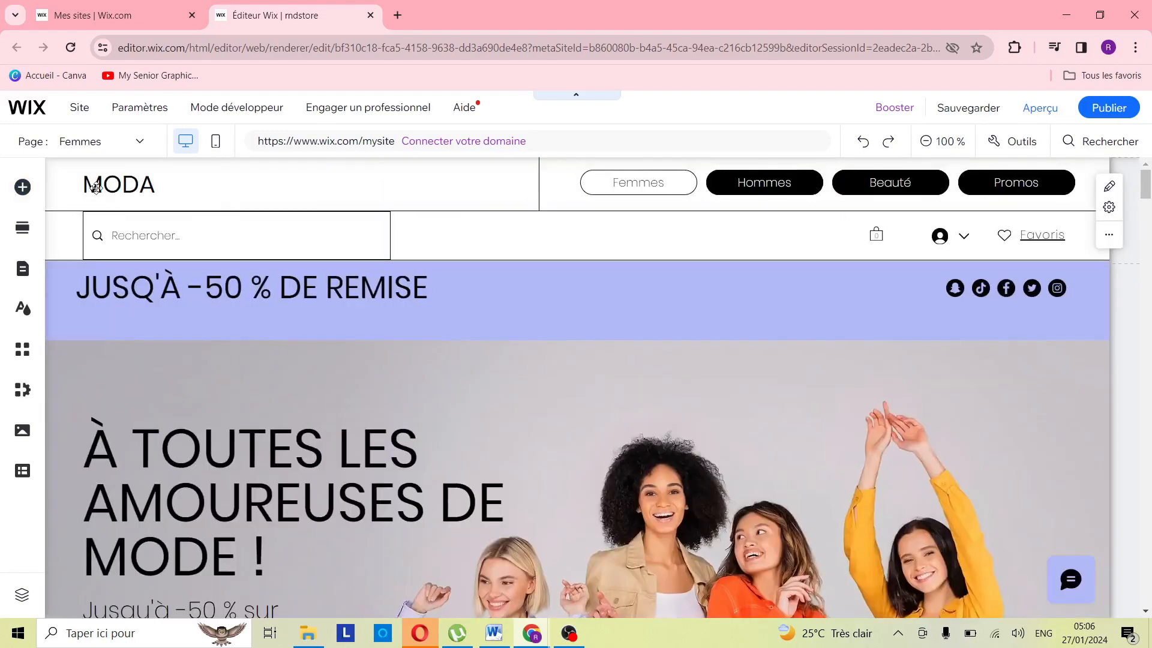
{"action": "left_click", "coordinate": [96, 187]}
{"action": "double_click", "coordinate": [96, 188]}
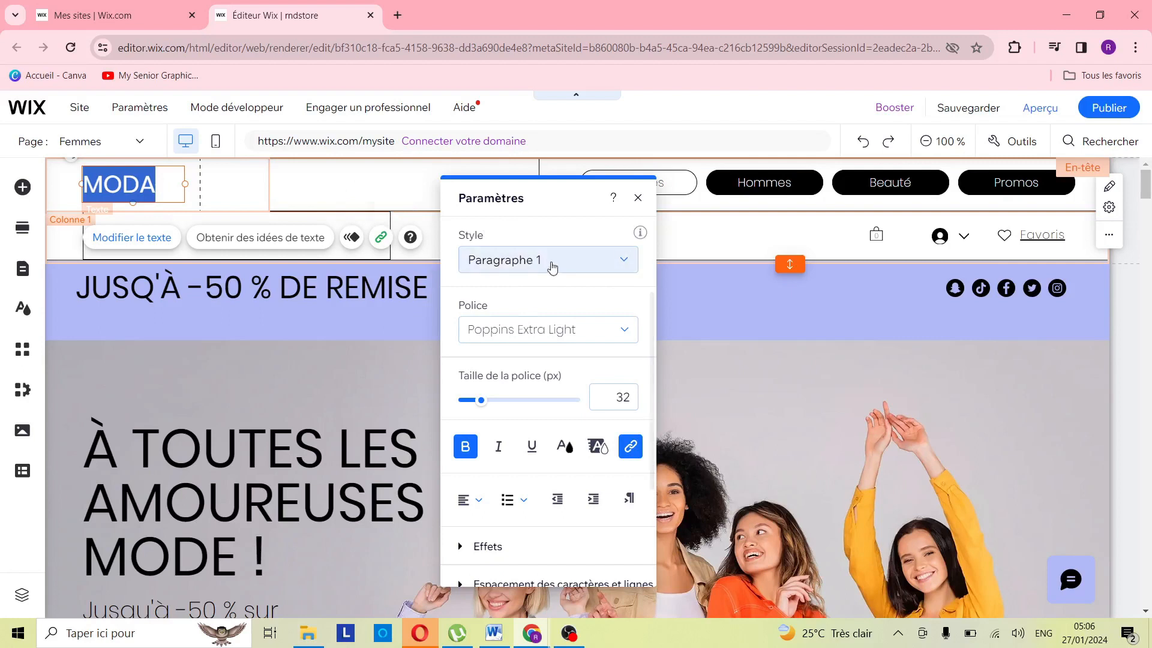
{"action": "scroll", "coordinate": [594, 348], "scroll_direction": "down", "scroll_amount": 2}
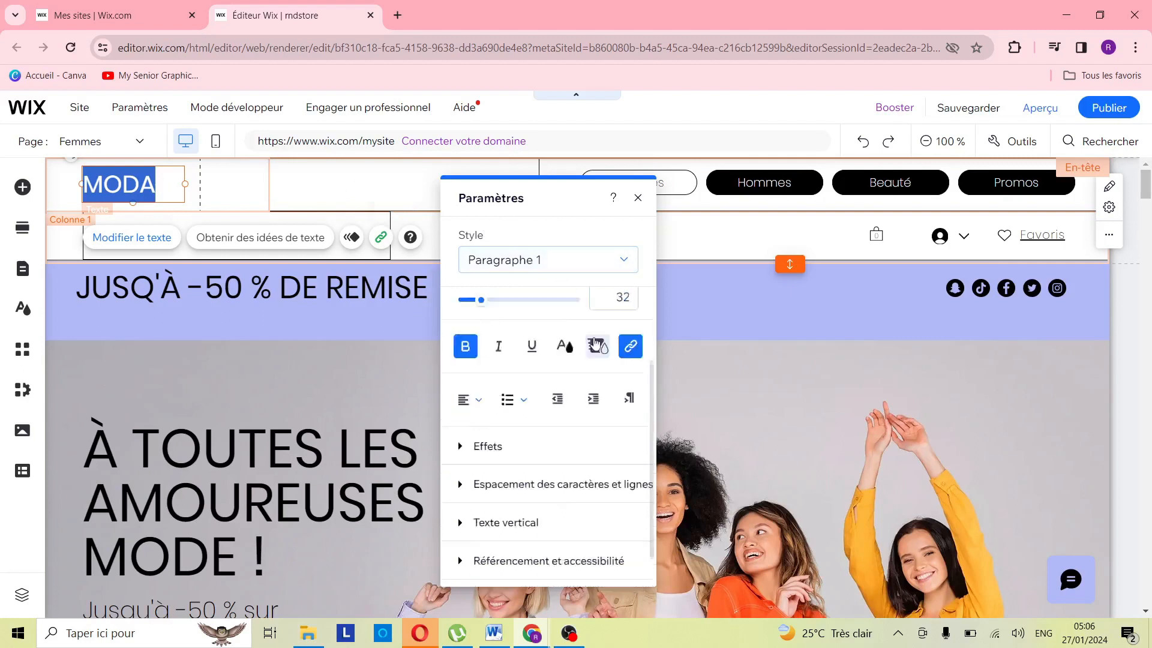
{"action": "scroll", "coordinate": [594, 343], "scroll_direction": "up", "scroll_amount": 2}
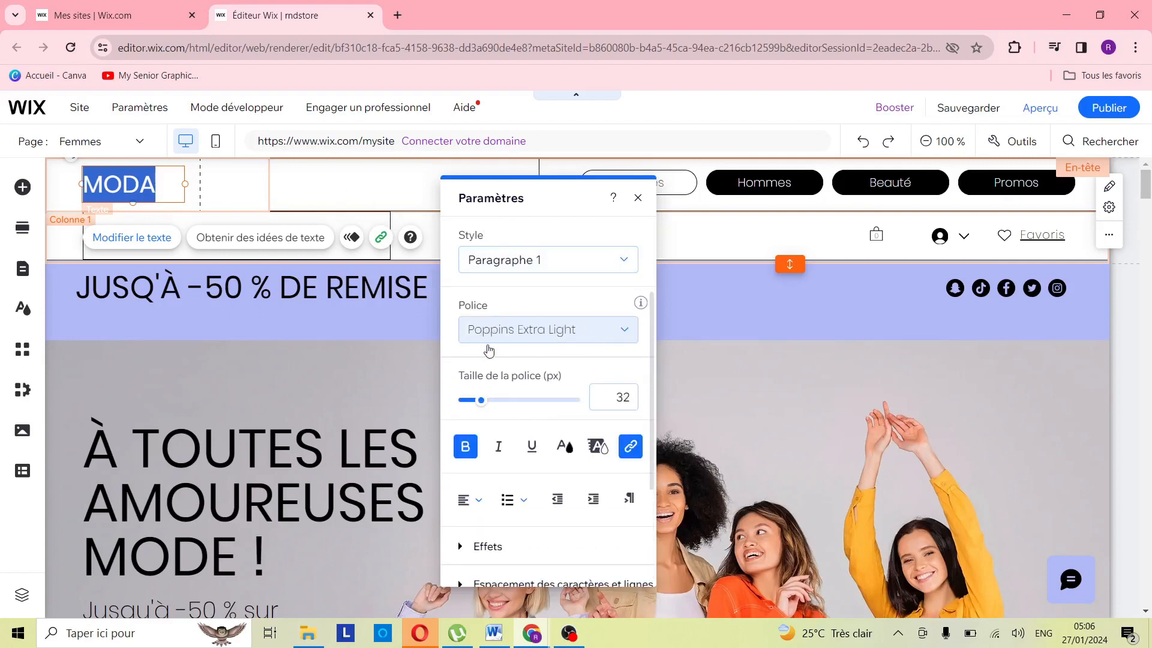
{"action": "left_click", "coordinate": [543, 335]}
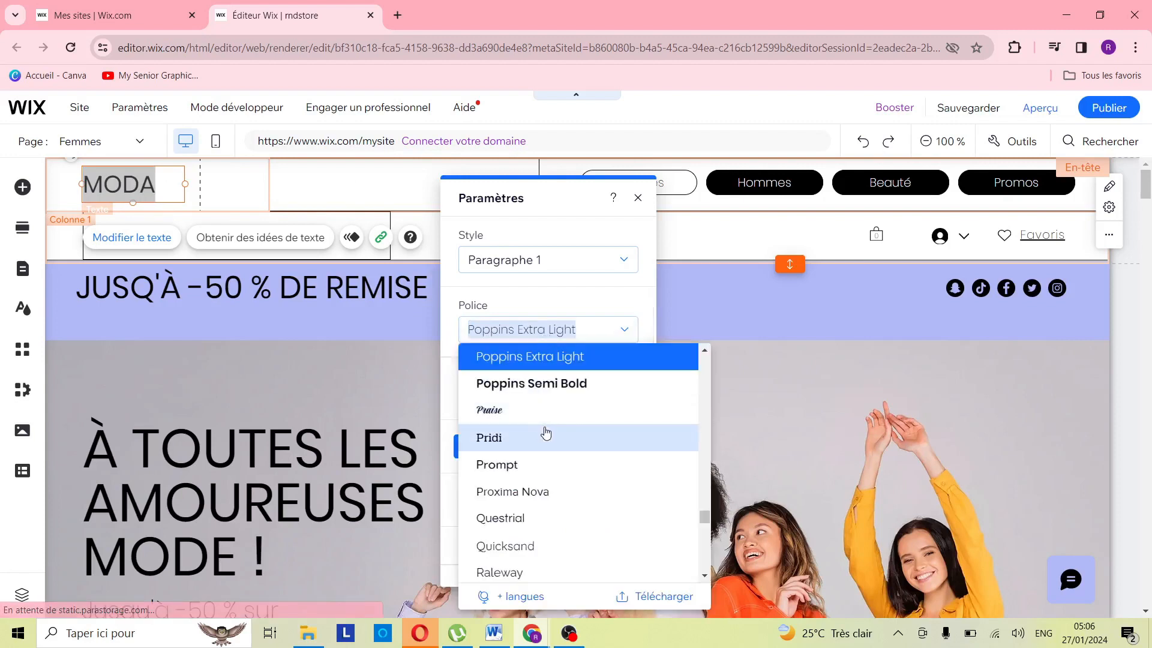
{"action": "scroll", "coordinate": [547, 437], "scroll_direction": "down", "scroll_amount": 3}
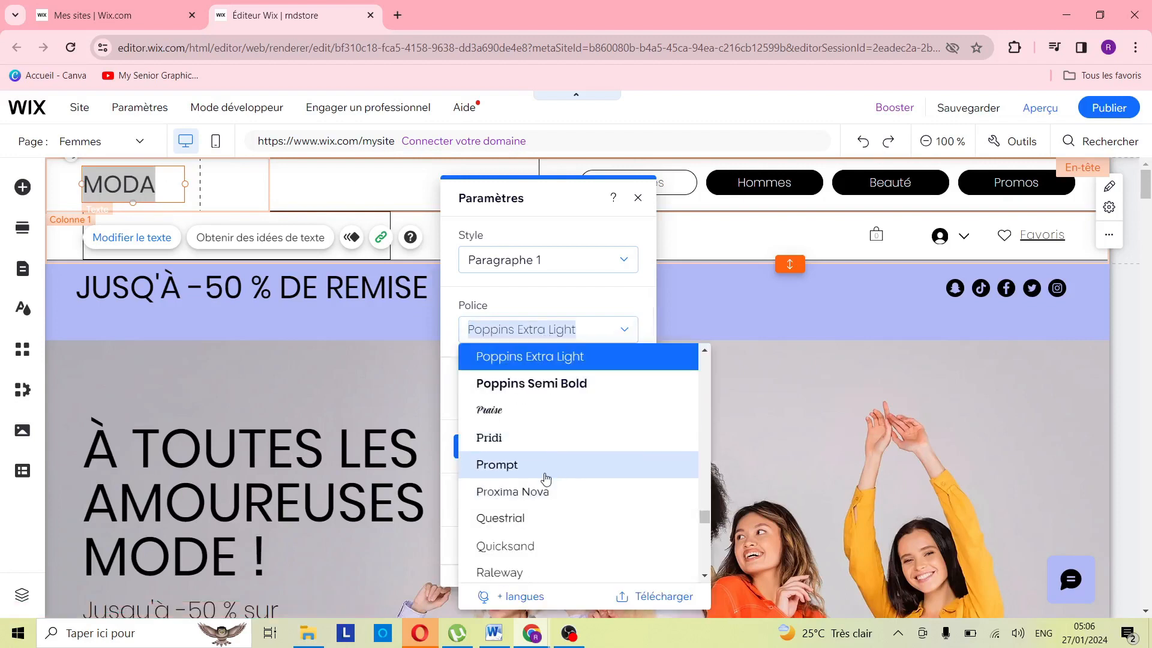
{"action": "scroll", "coordinate": [545, 480], "scroll_direction": "down", "scroll_amount": 5}
{"action": "scroll", "coordinate": [546, 483], "scroll_direction": "down", "scroll_amount": 3}
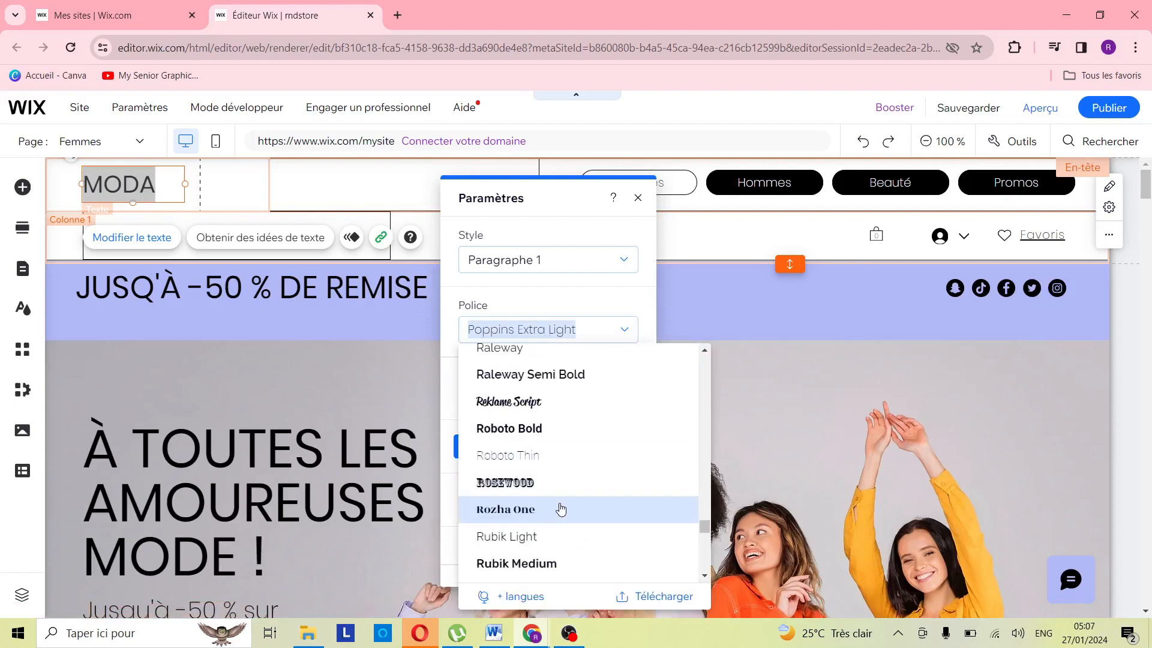
{"action": "left_click", "coordinate": [555, 511]}
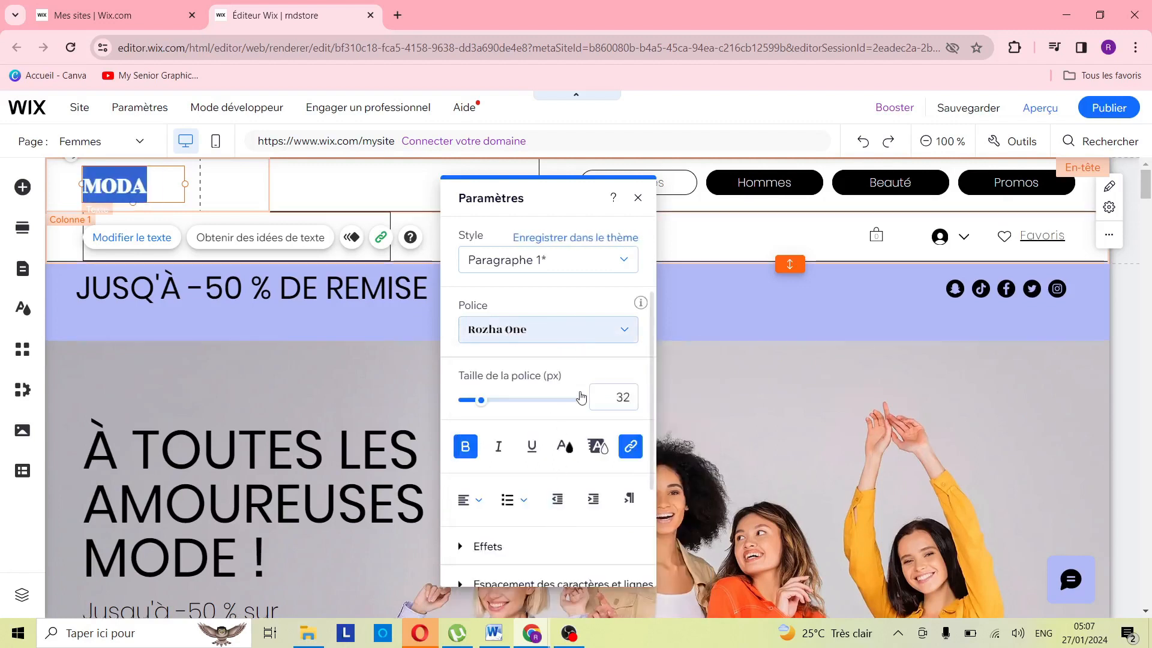
Step: Set the MODA title's font size to 41 px and check its alignment and list options
{"action": "left_click", "coordinate": [500, 400]}
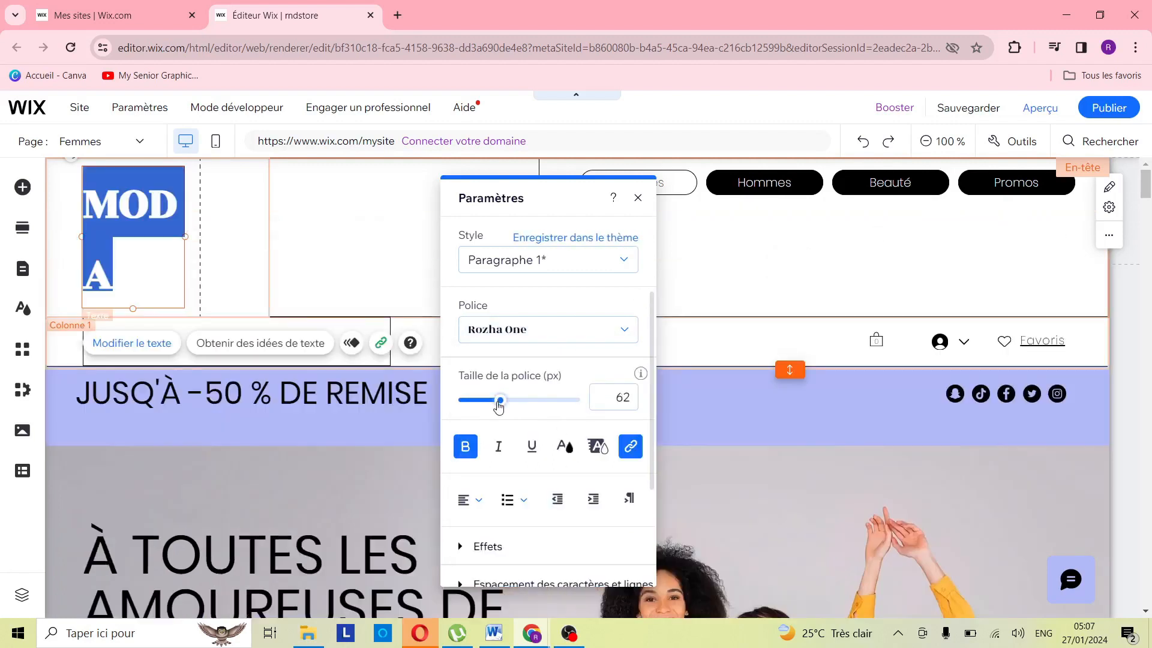
{"action": "left_click", "coordinate": [485, 402]}
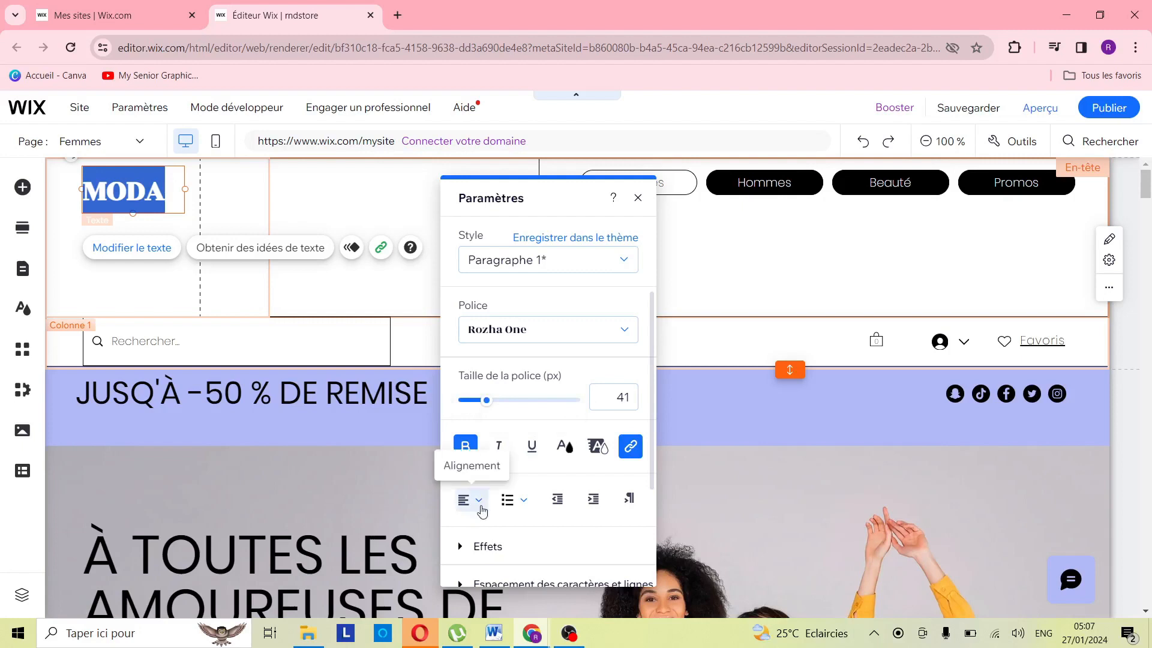
{"action": "left_click", "coordinate": [482, 511]}
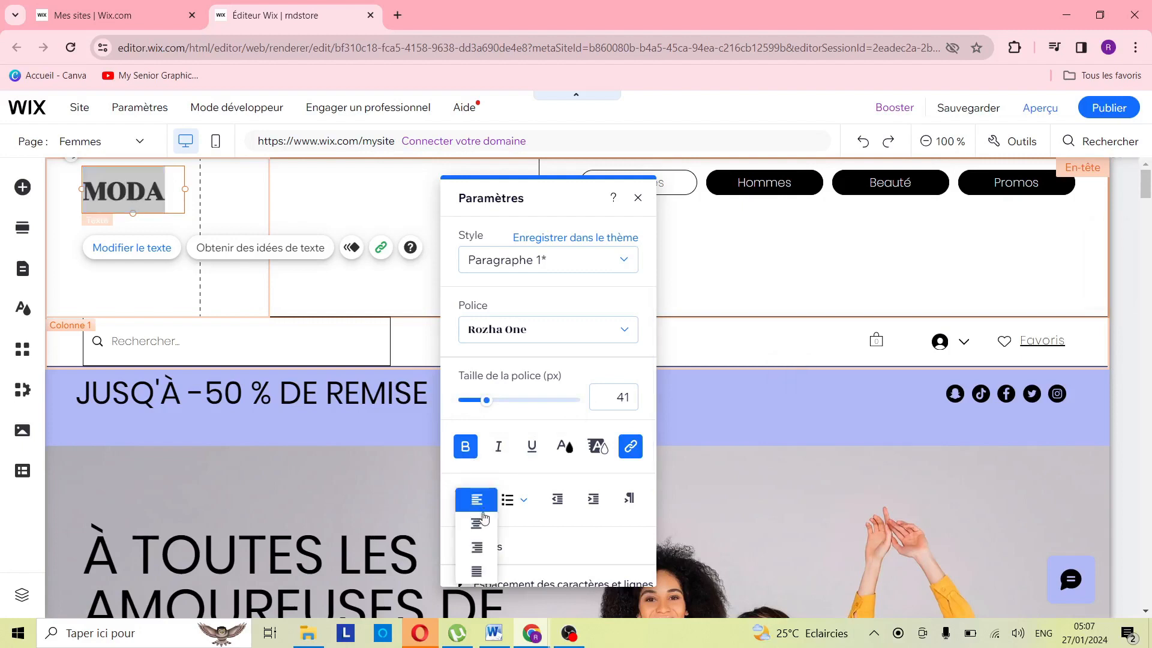
{"action": "left_click", "coordinate": [514, 497]}
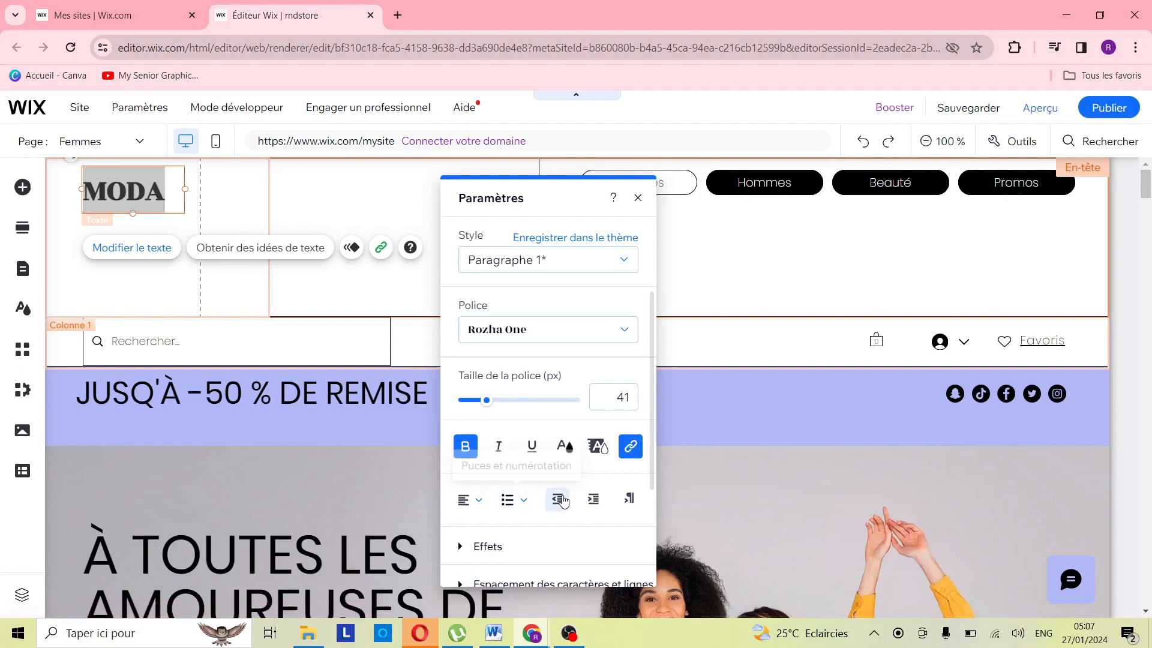
{"action": "scroll", "coordinate": [552, 501], "scroll_direction": "down", "scroll_amount": 3}
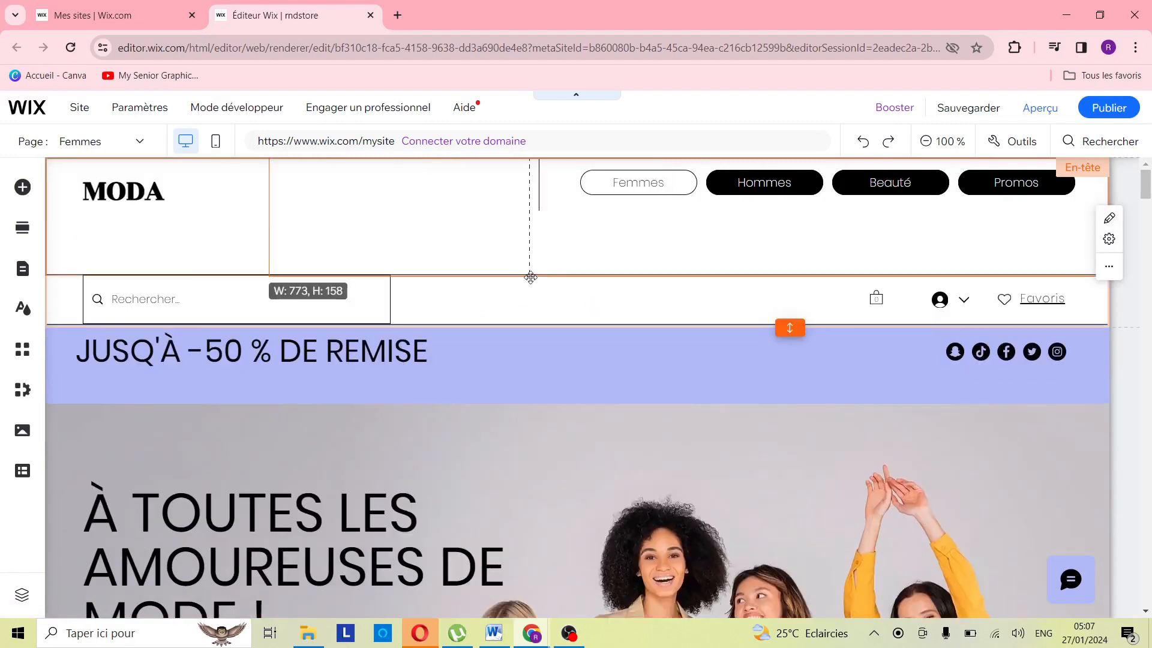
Step: Resize the header strip containing the MODA title to a height of about 75 px
{"action": "left_click_drag", "start_coordinate": [529, 280], "coordinate": [530, 294]}
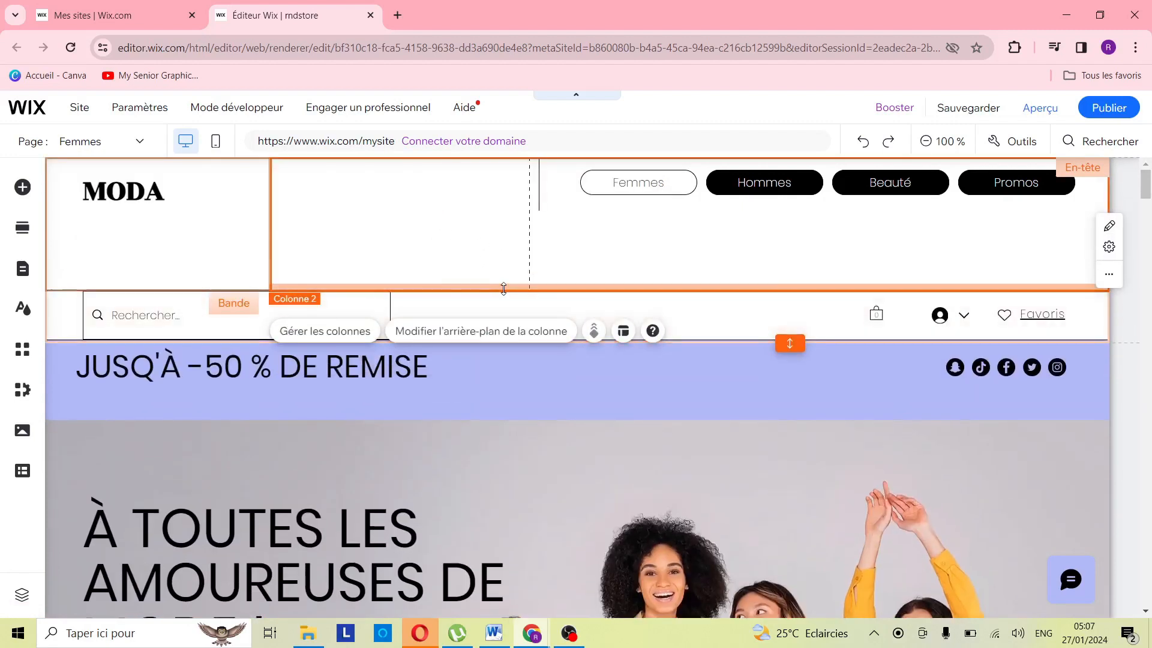
{"action": "left_click_drag", "start_coordinate": [501, 289], "coordinate": [503, 209]}
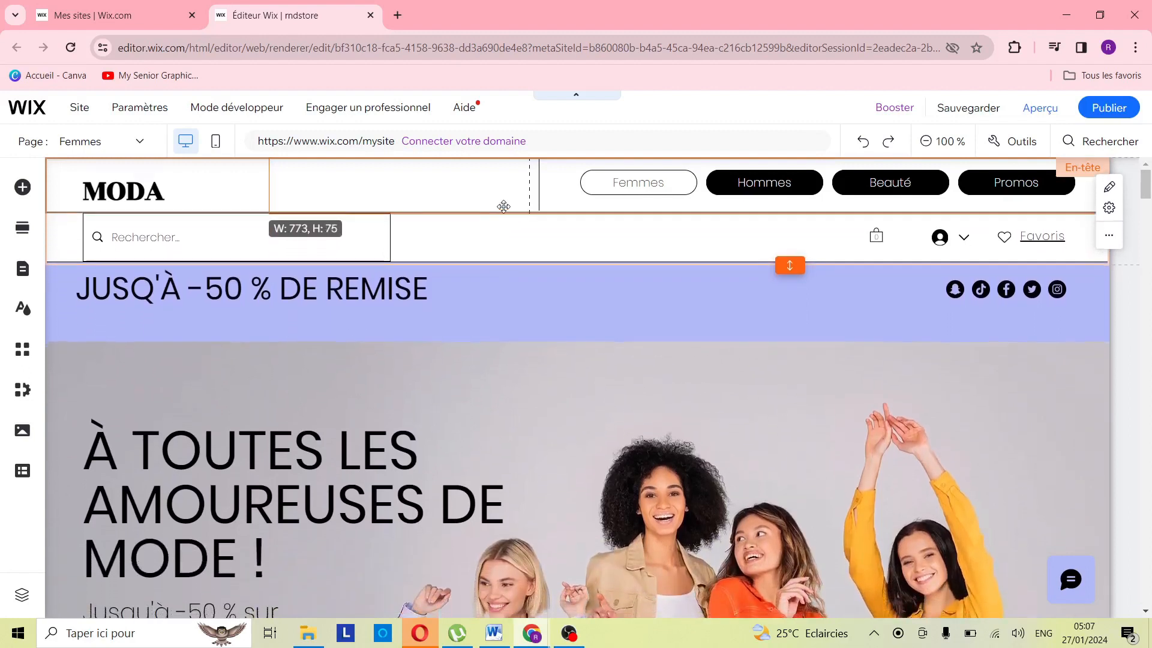
{"action": "left_click", "coordinate": [463, 180]}
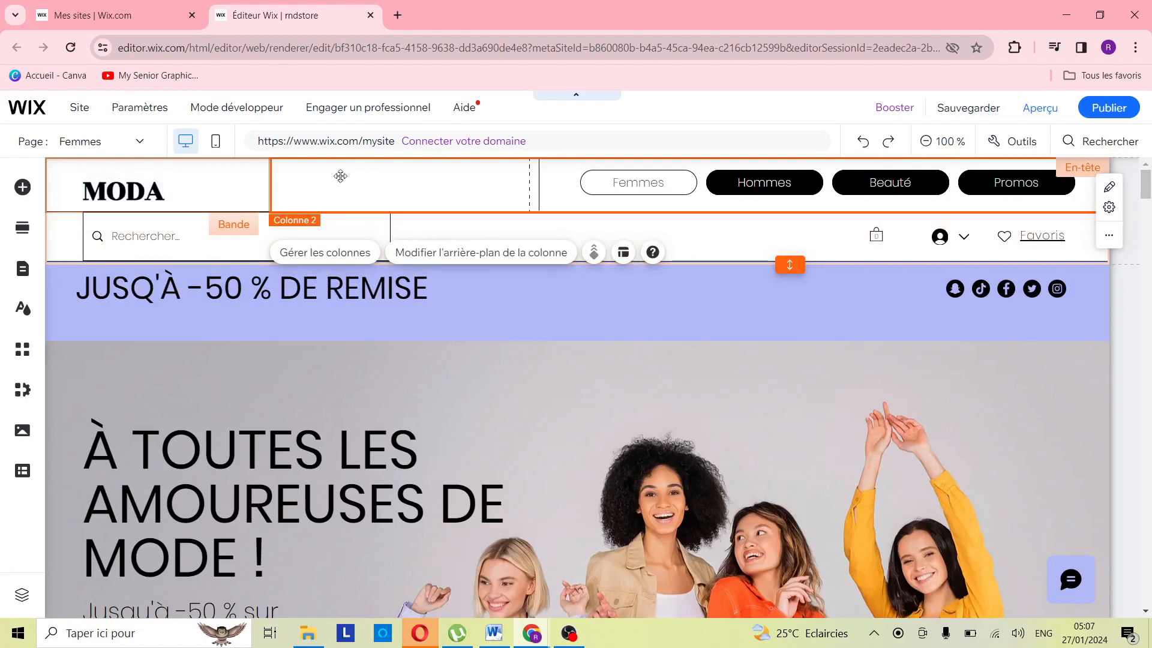
Step: Add a Caps Title text to the header between MODA and the page menu, and make it read "venez decouvrir"
{"action": "left_click", "coordinate": [22, 188]}
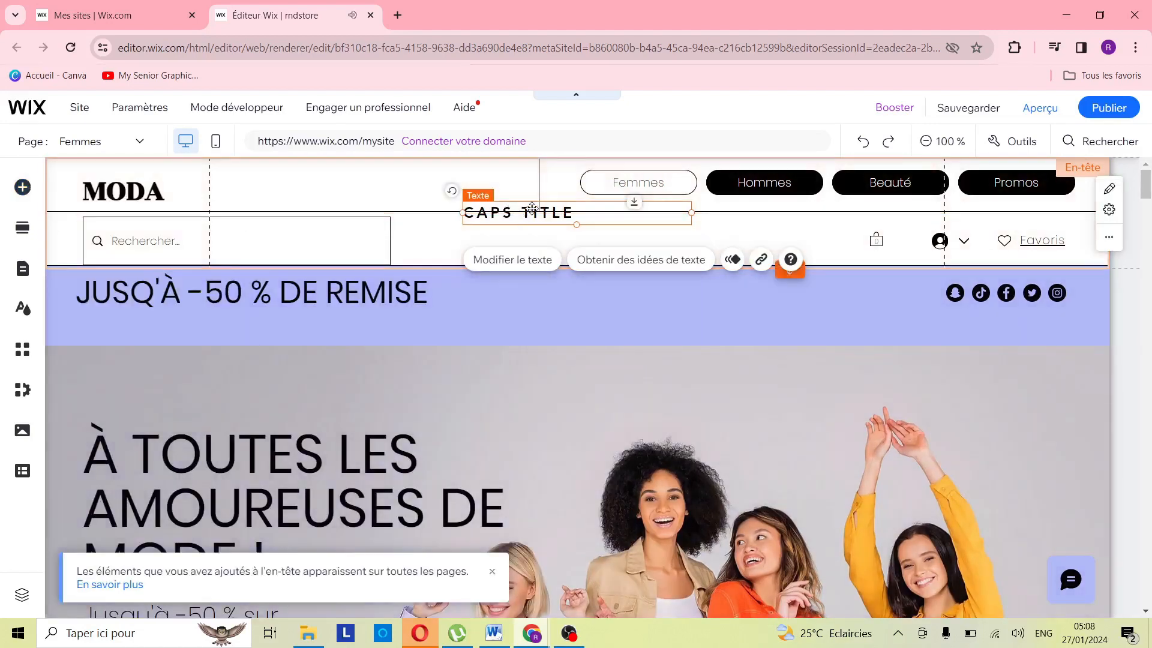
{"action": "left_click_drag", "start_coordinate": [532, 209], "coordinate": [396, 181]}
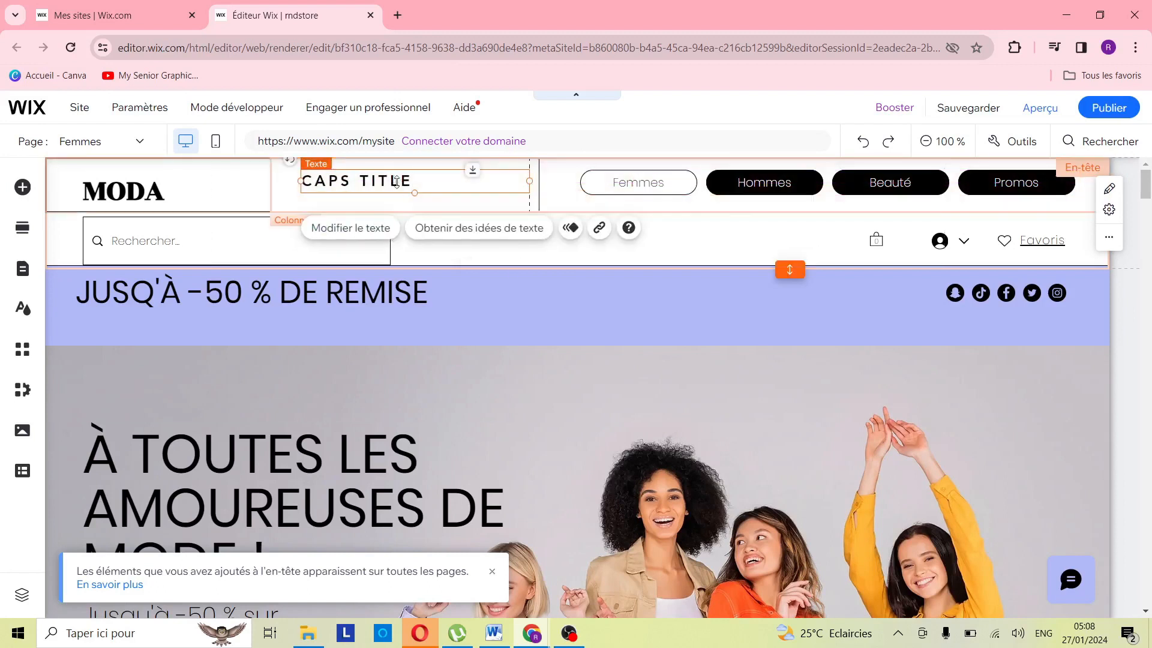
{"action": "double_click", "coordinate": [396, 182]}
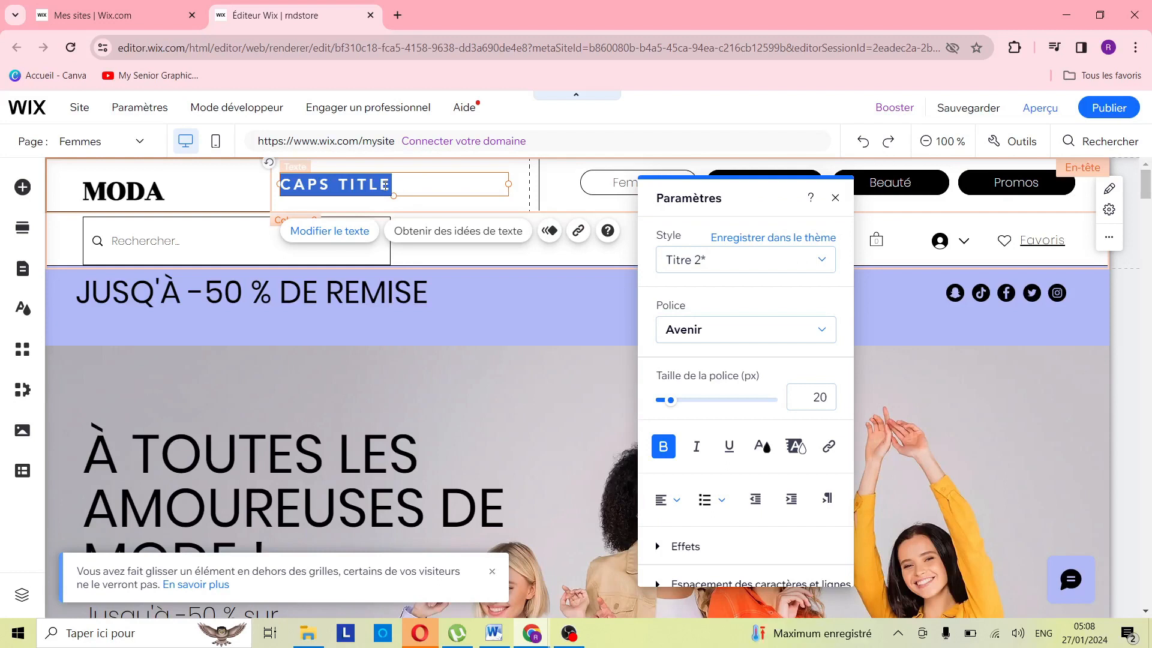
{"action": "type", "text": "ven"}
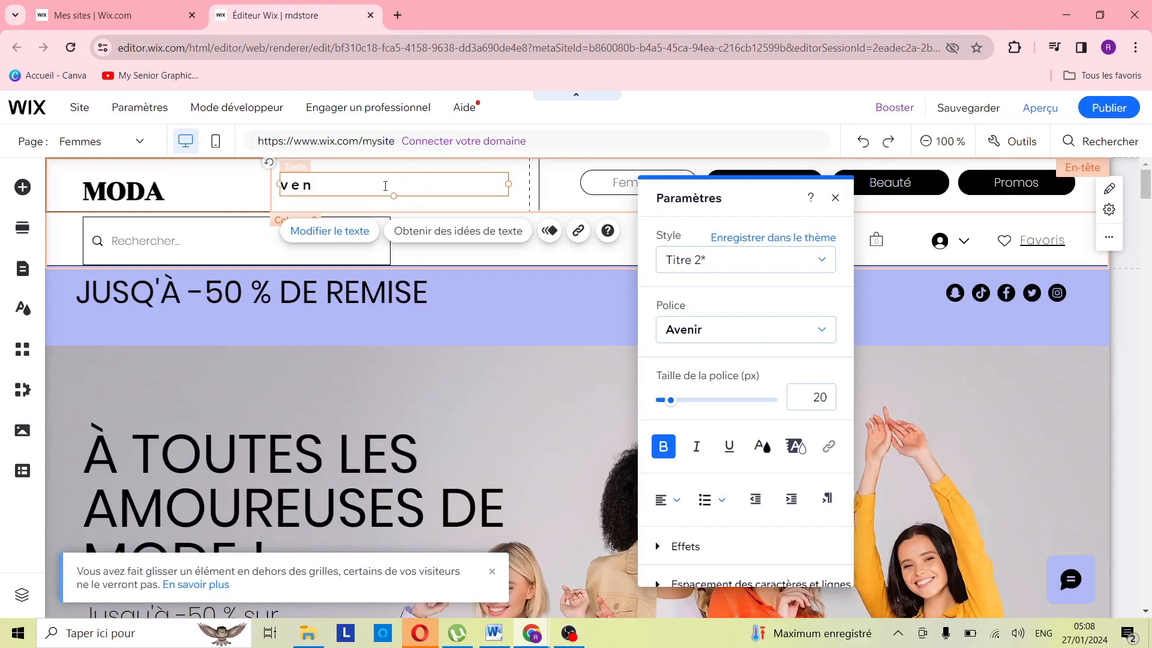
{"action": "type", "text": "ez decouvrir"}
Step: Set the "venez decouvrir" text in Barlow Extra Light and underline it
{"action": "left_click_drag", "start_coordinate": [437, 185], "coordinate": [280, 191]}
{"action": "left_click", "coordinate": [760, 334]}
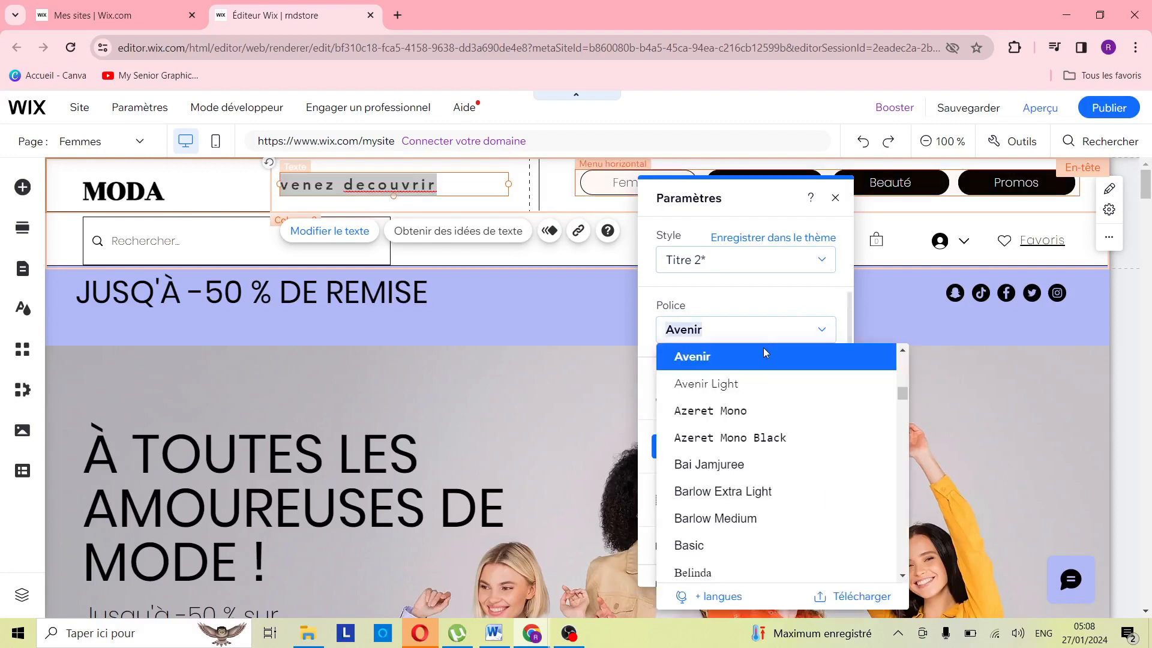
{"action": "left_click", "coordinate": [744, 495]}
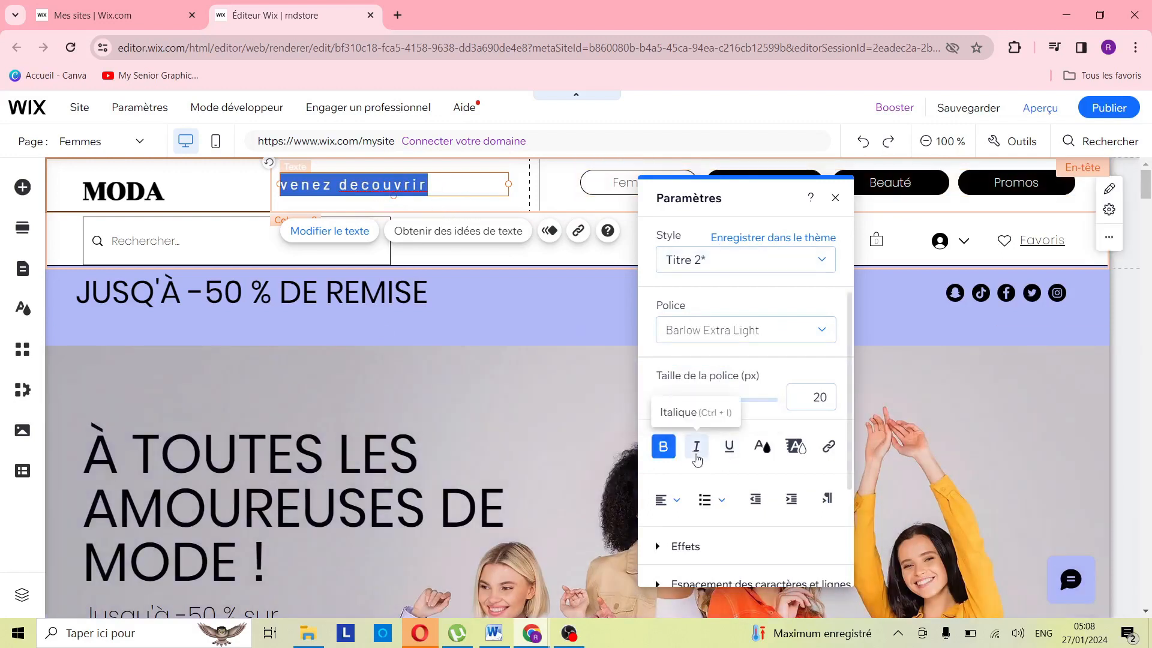
{"action": "left_click", "coordinate": [729, 447]}
{"action": "left_click", "coordinate": [738, 197]}
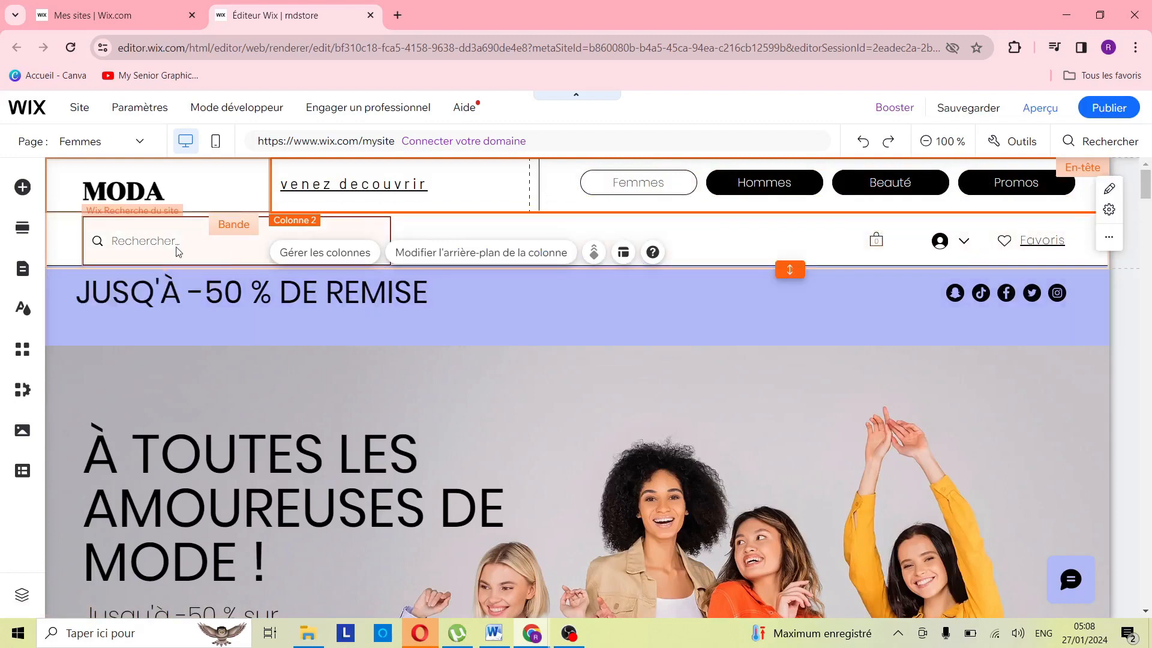
Step: Set the font size of the "JUSQ'À -50 % DE REMISE" offer text to 56 px
{"action": "left_click", "coordinate": [568, 346]}
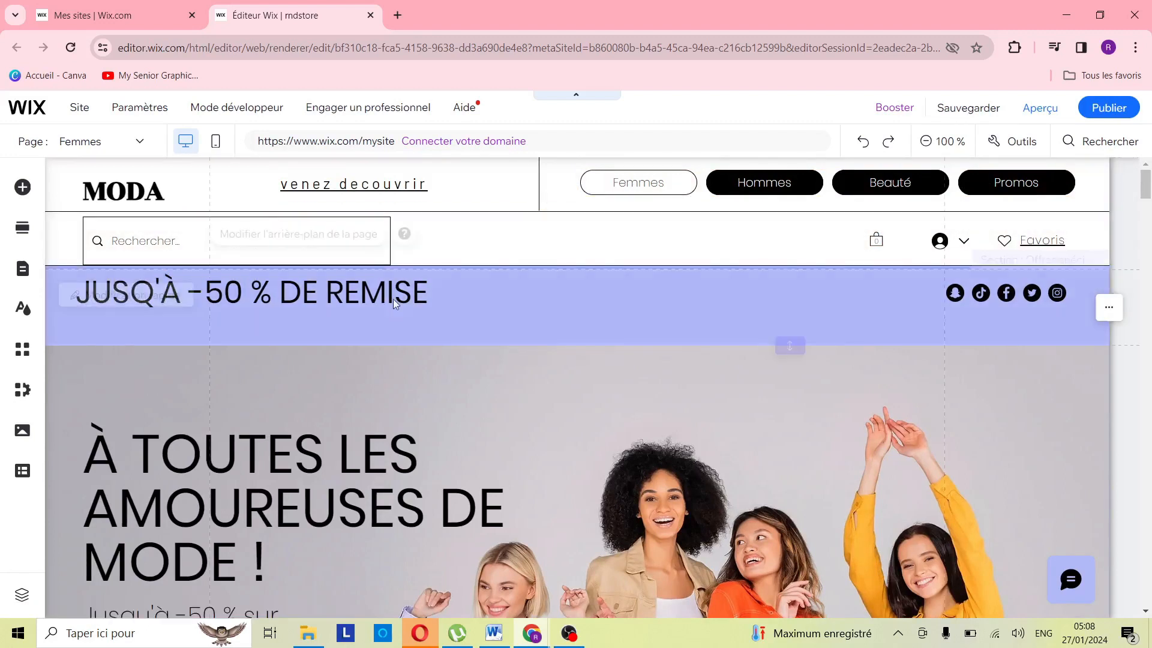
{"action": "scroll", "coordinate": [646, 375], "scroll_direction": "down", "scroll_amount": 6}
{"action": "scroll", "coordinate": [629, 382], "scroll_direction": "up", "scroll_amount": 5}
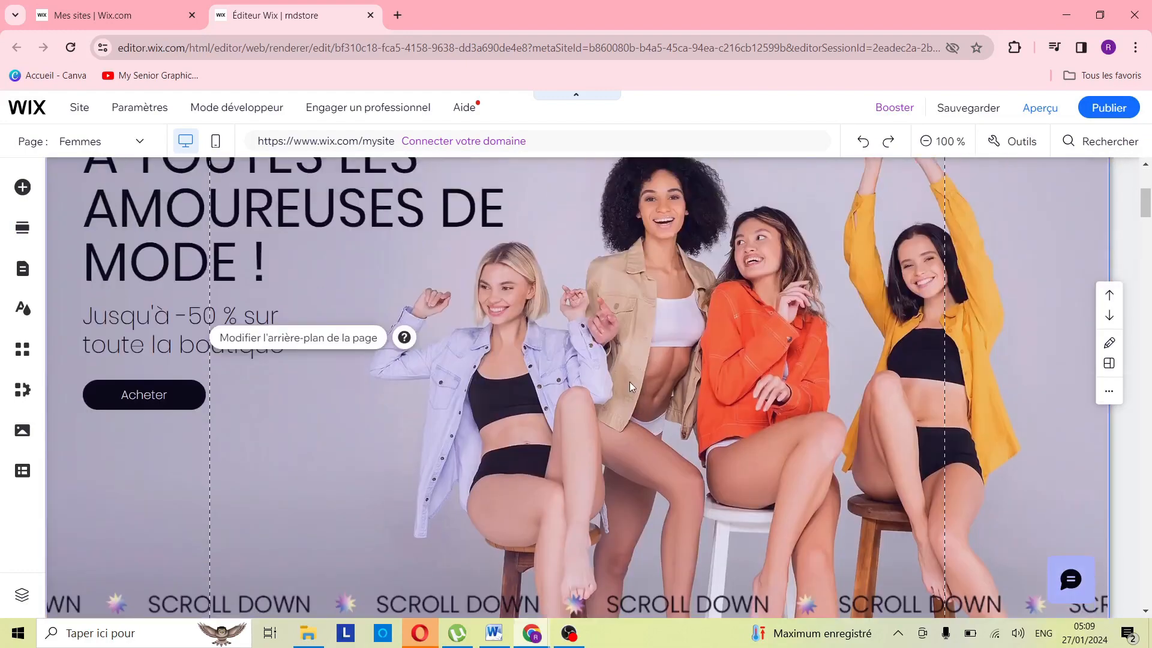
{"action": "scroll", "coordinate": [604, 399], "scroll_direction": "down", "scroll_amount": 2}
{"action": "scroll", "coordinate": [487, 429], "scroll_direction": "up", "scroll_amount": 3}
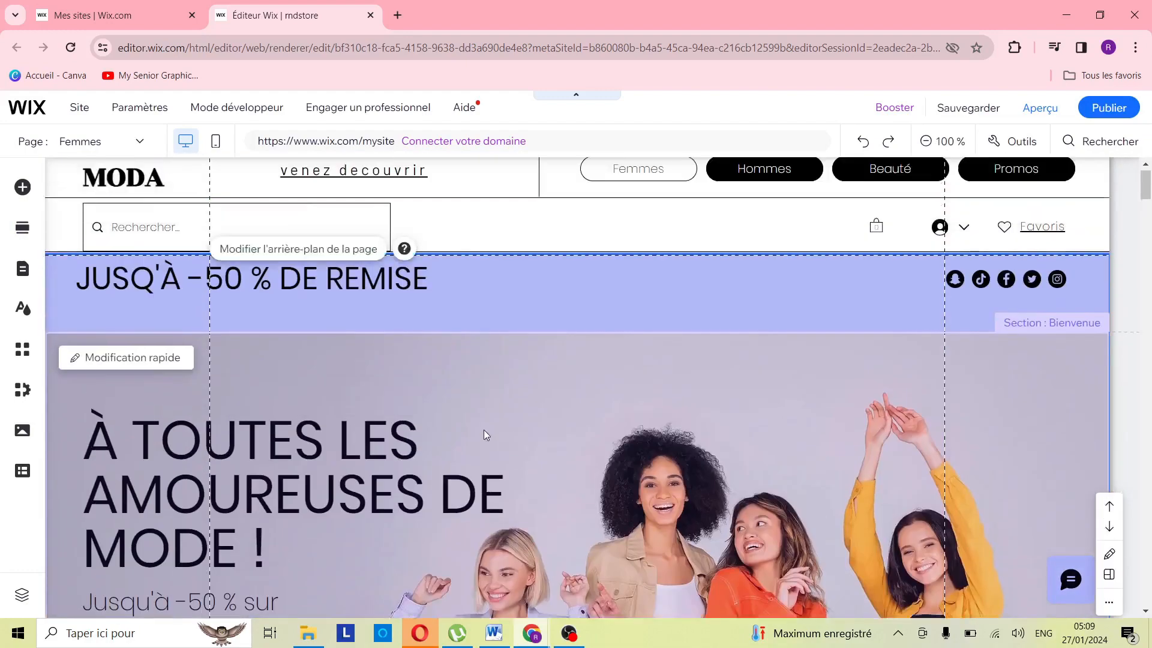
{"action": "left_click", "coordinate": [287, 298]}
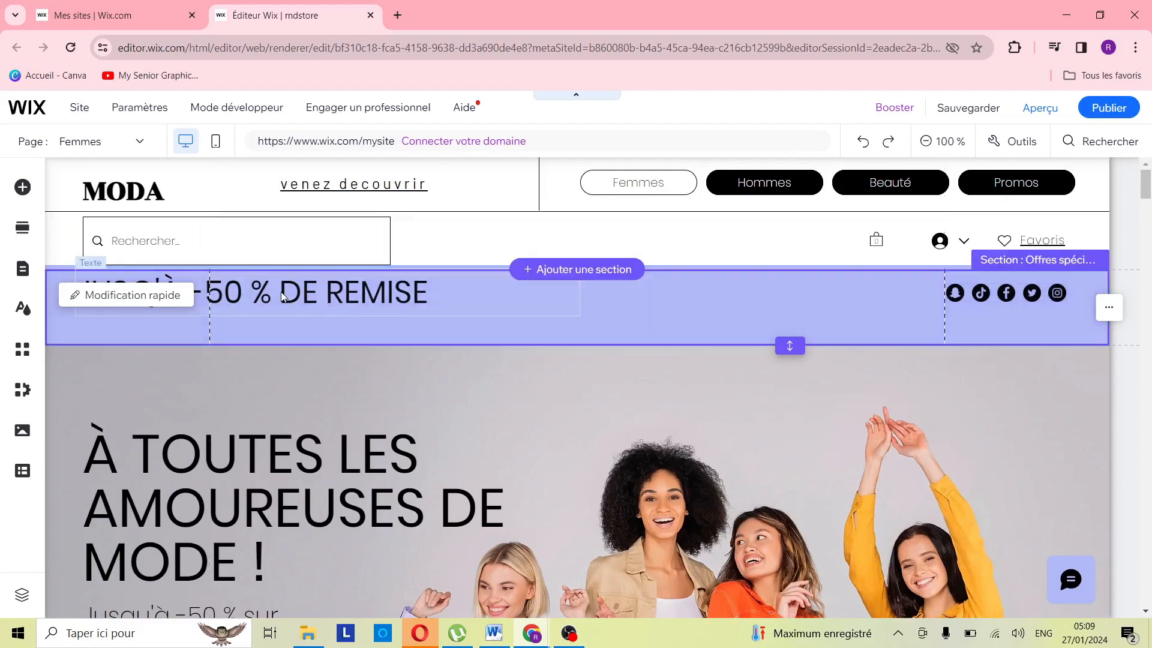
{"action": "double_click", "coordinate": [284, 296]}
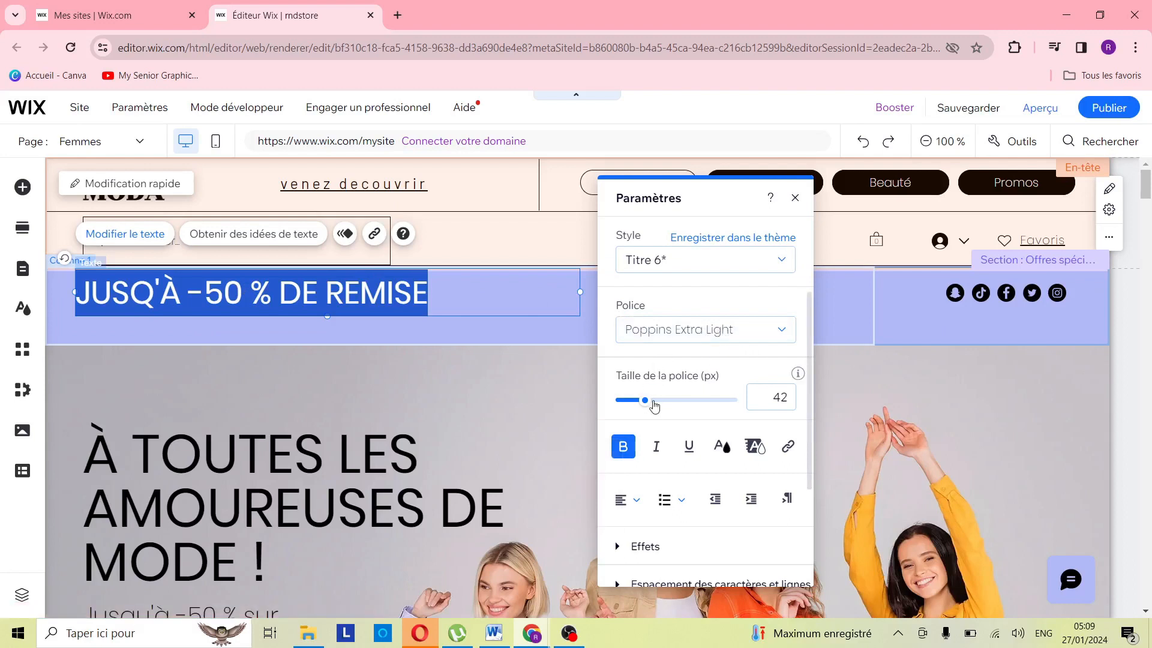
{"action": "left_click", "coordinate": [654, 406]}
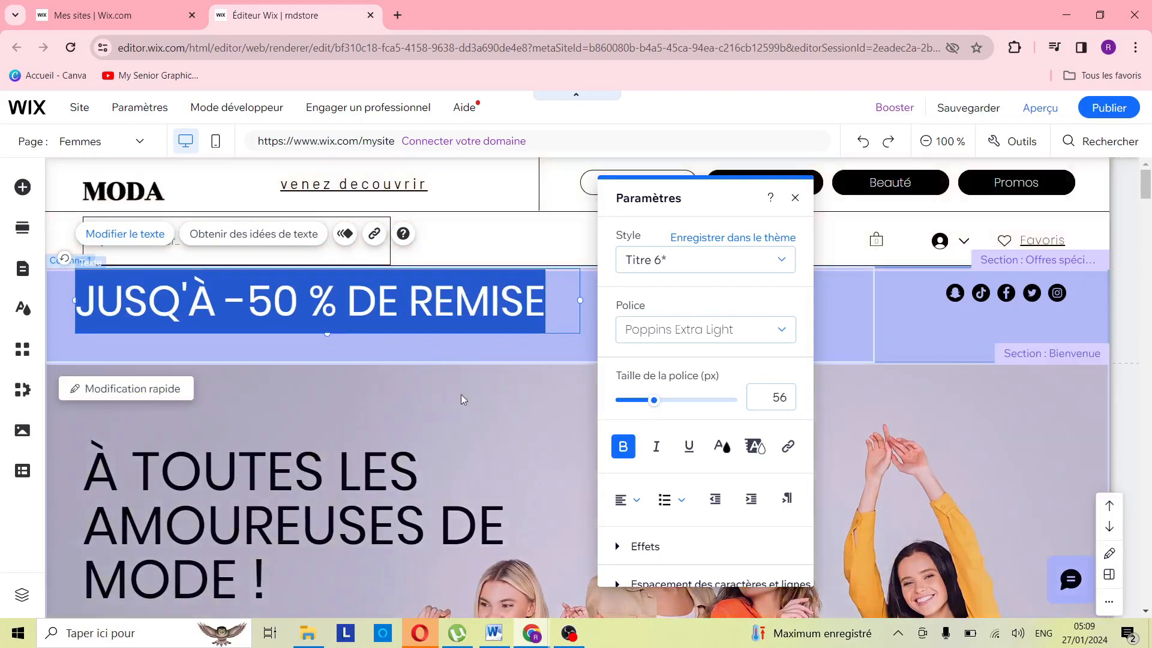
{"action": "left_click", "coordinate": [492, 405]}
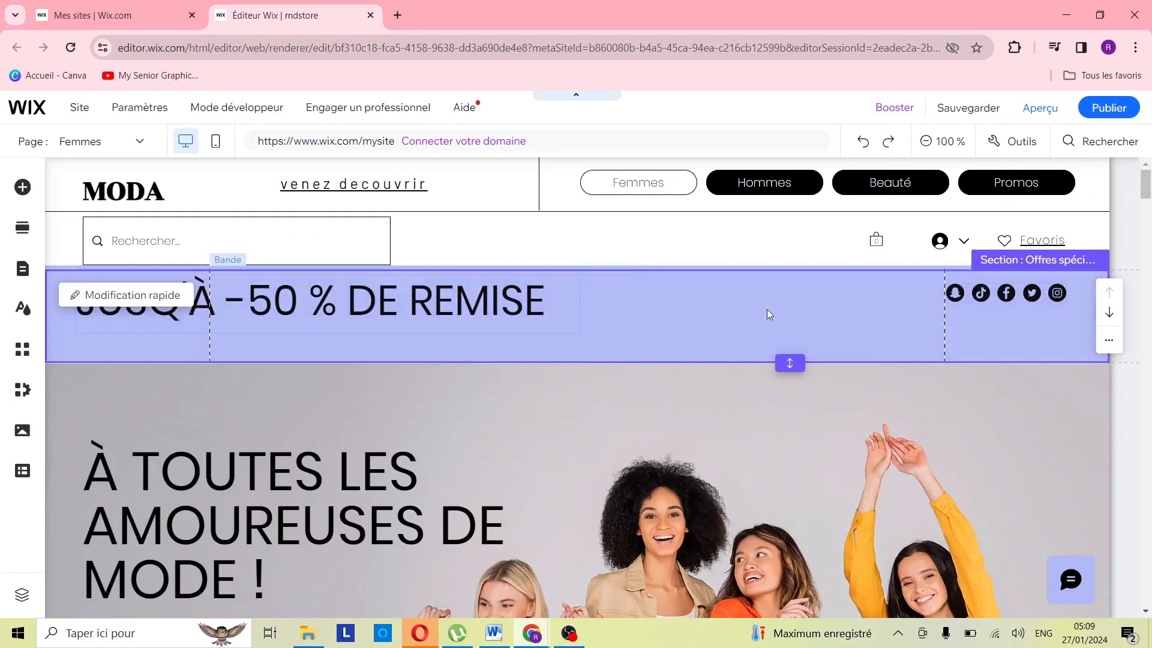
Step: Replace the offer strip's background with the blue, yellow and pink gradient image
{"action": "left_click", "coordinate": [643, 329]}
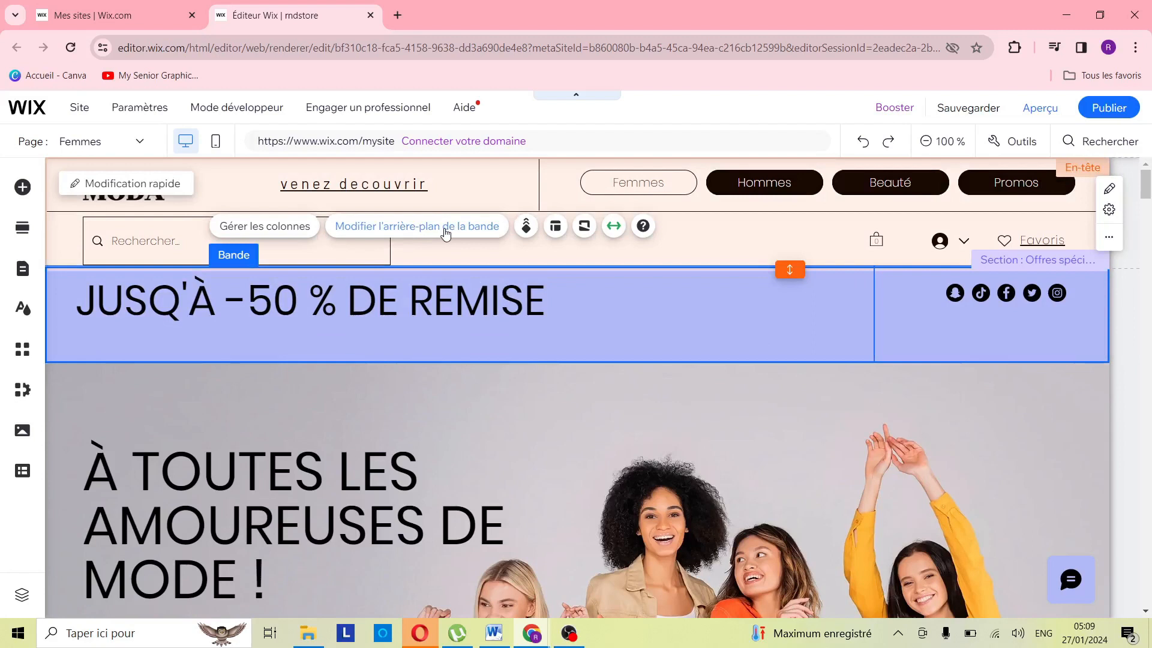
{"action": "left_click", "coordinate": [446, 234]}
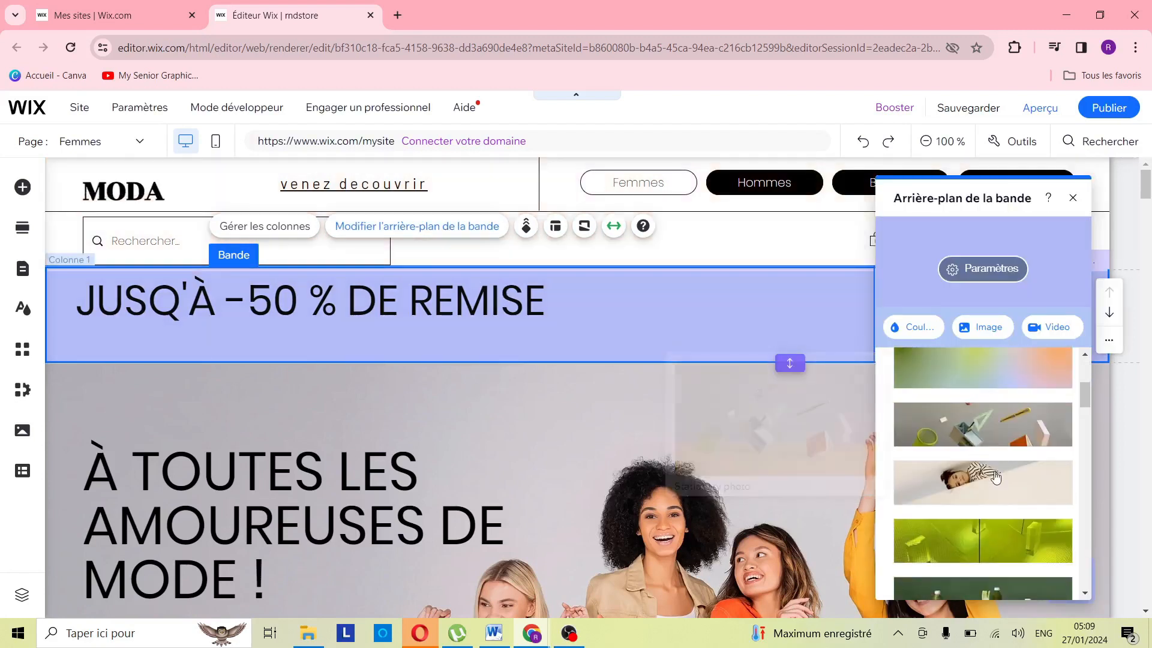
{"action": "mouse_move", "coordinate": [998, 435]}
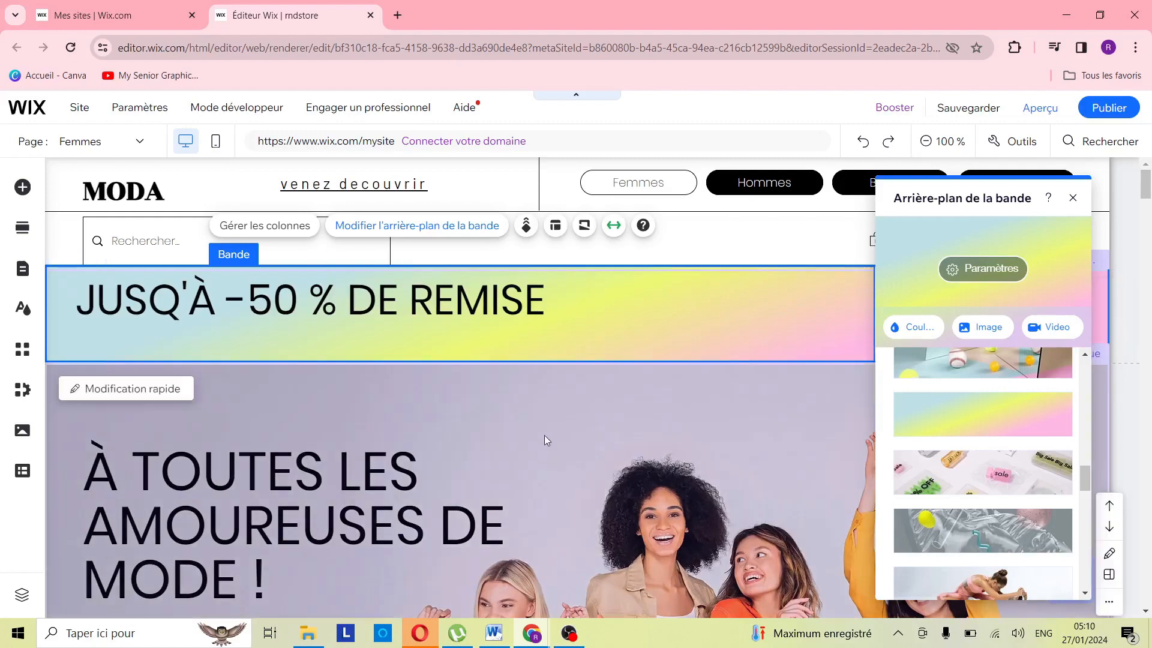
{"action": "left_click", "coordinate": [545, 436]}
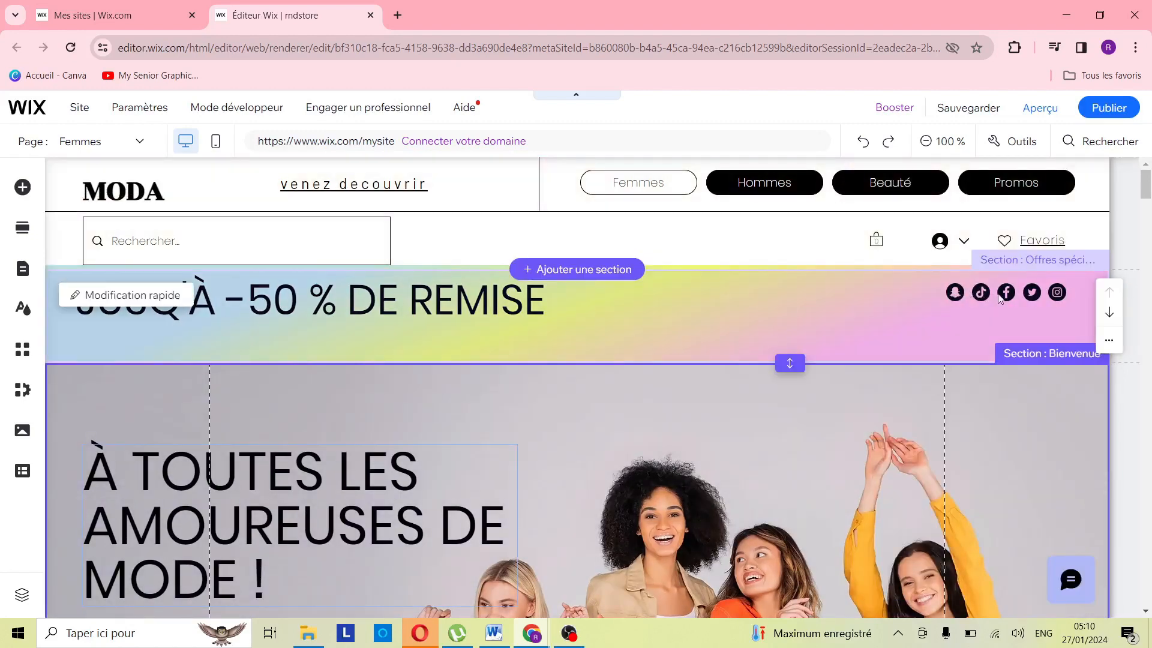
Step: Review the Snapchat icon's web address link in the offer strip's social bar, keeping it opening in a new window
{"action": "left_click", "coordinate": [963, 293]}
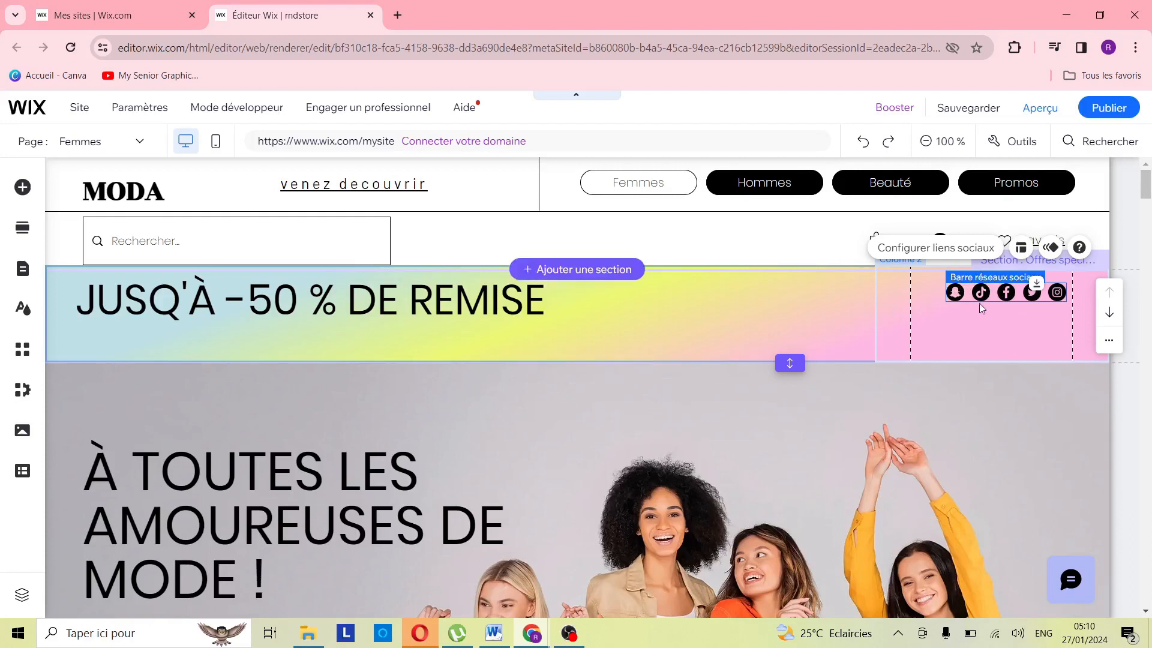
{"action": "left_click", "coordinate": [933, 258]}
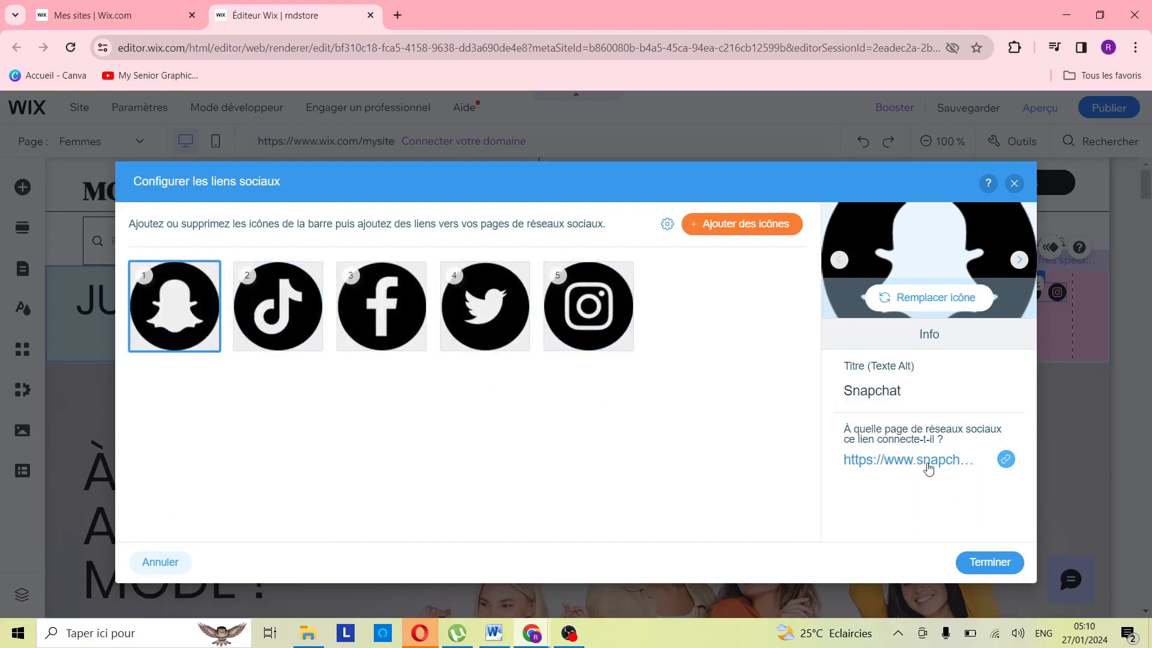
{"action": "left_click", "coordinate": [1006, 460]}
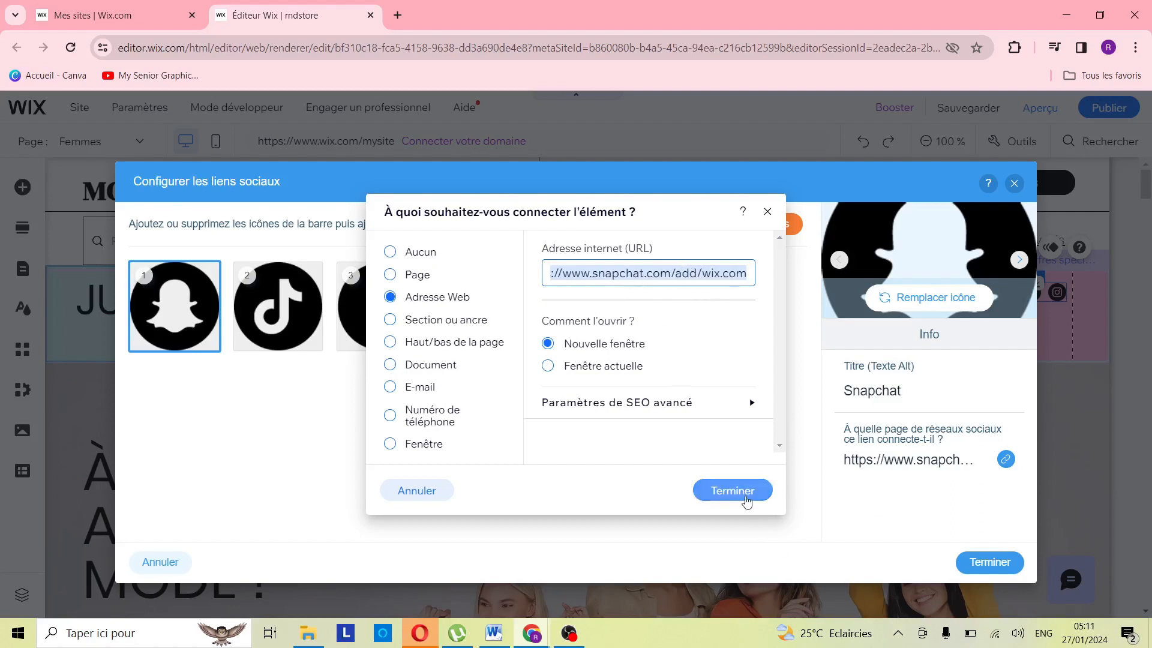
{"action": "left_click", "coordinate": [732, 490]}
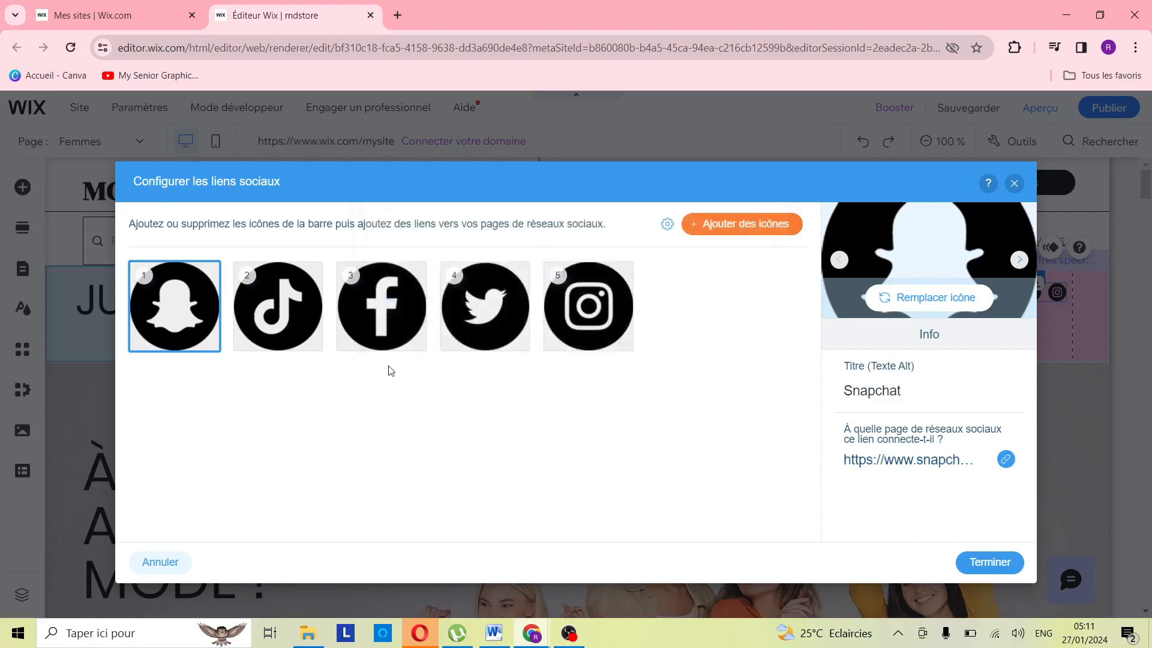
Step: Check the titles and link addresses of the TikTok, Facebook, Twitter and Instagram icons
{"action": "left_click", "coordinate": [273, 305]}
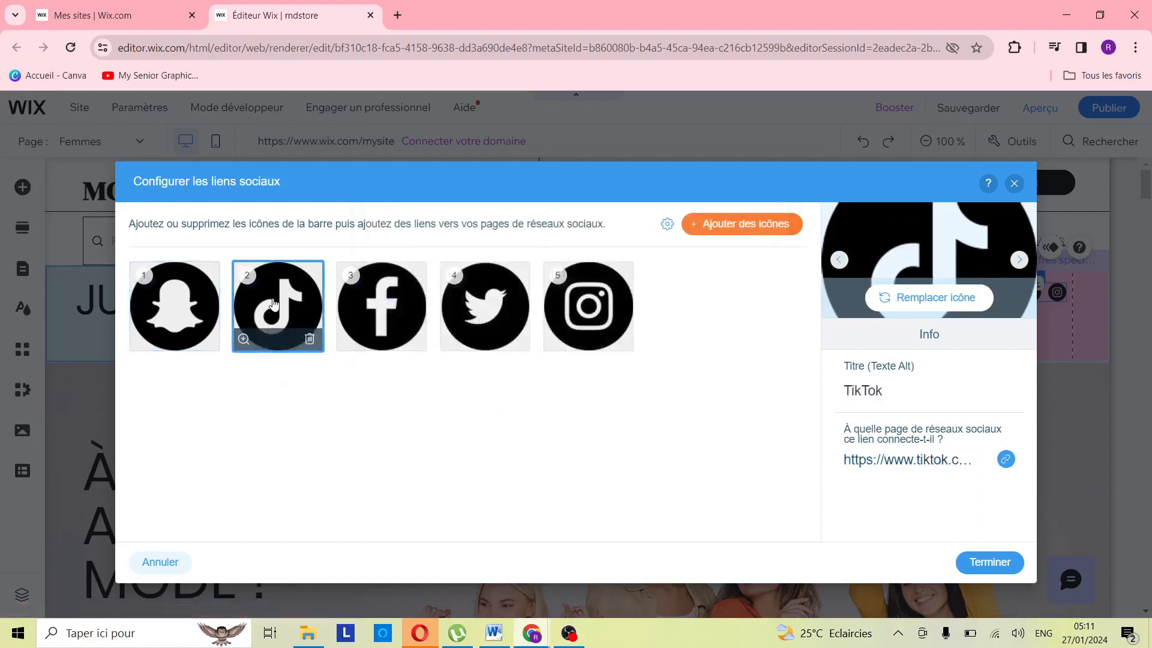
{"action": "left_click", "coordinate": [398, 304]}
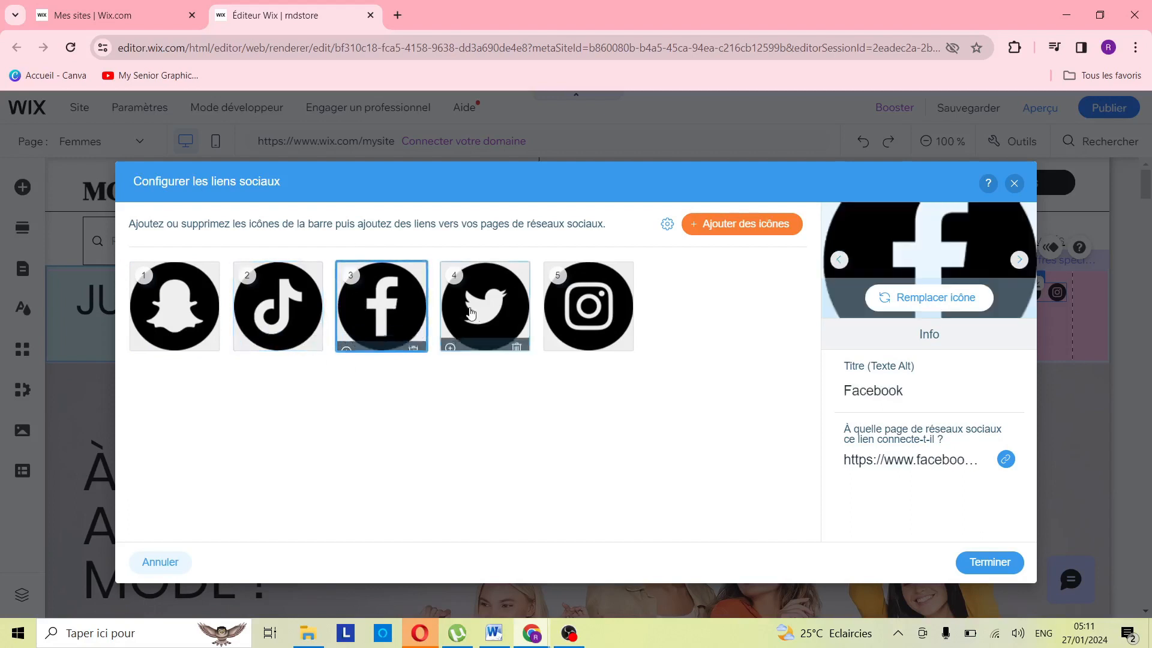
{"action": "left_click", "coordinate": [525, 307]}
{"action": "left_click", "coordinate": [591, 303]}
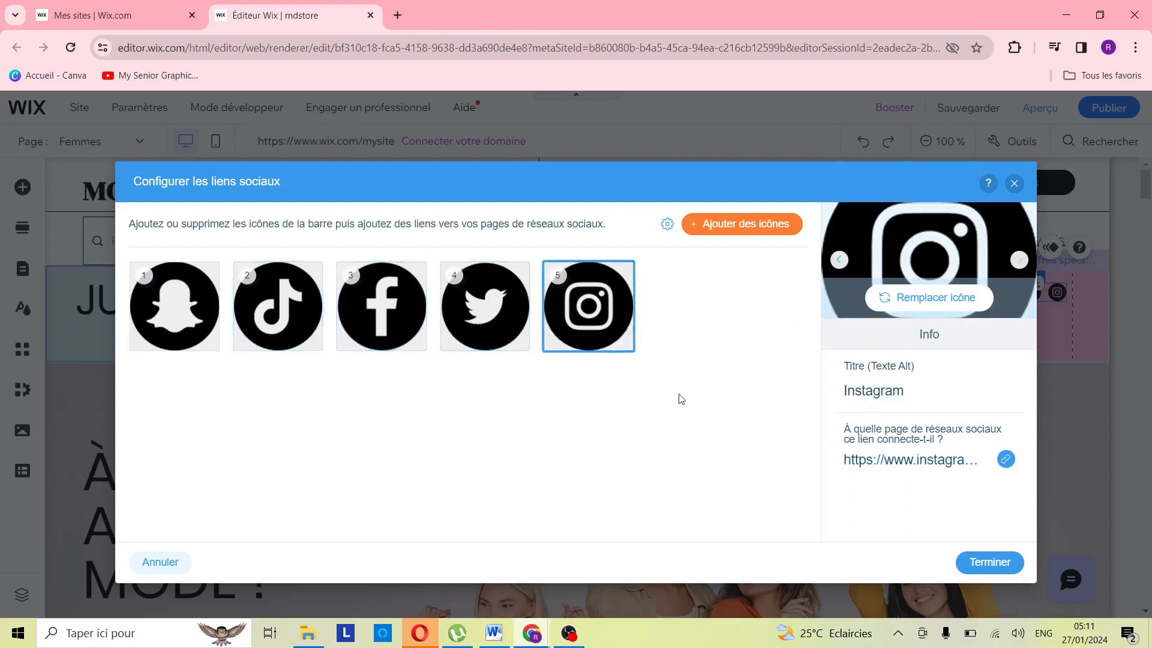
Step: Browse the Wix social network icons available for the bar, and finish the social link settings without adding any
{"action": "left_click", "coordinate": [736, 227]}
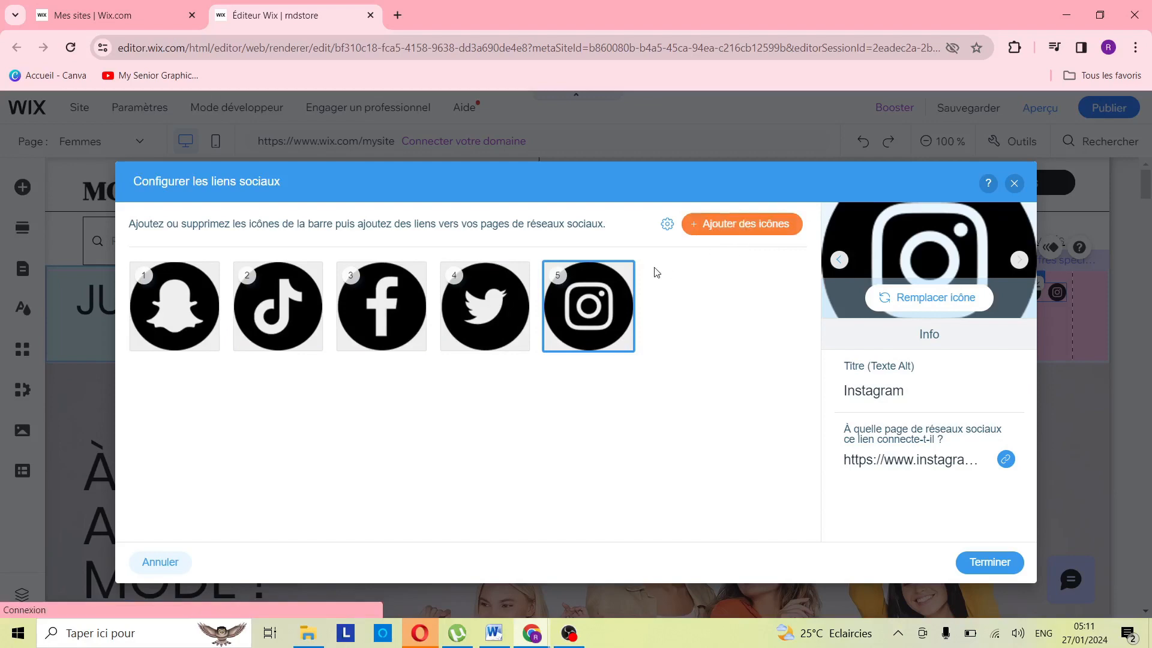
{"action": "scroll", "coordinate": [744, 418], "scroll_direction": "down", "scroll_amount": 4}
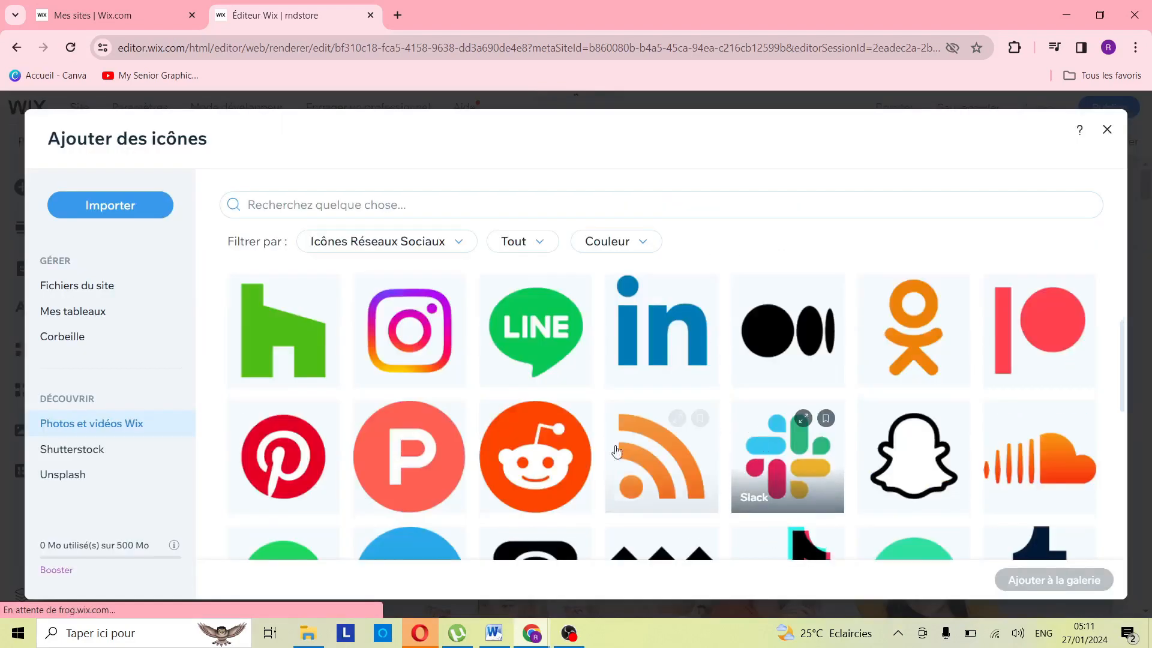
{"action": "scroll", "coordinate": [702, 417], "scroll_direction": "up", "scroll_amount": 3}
{"action": "scroll", "coordinate": [710, 418], "scroll_direction": "down", "scroll_amount": 2}
{"action": "scroll", "coordinate": [600, 444], "scroll_direction": "up", "scroll_amount": 4}
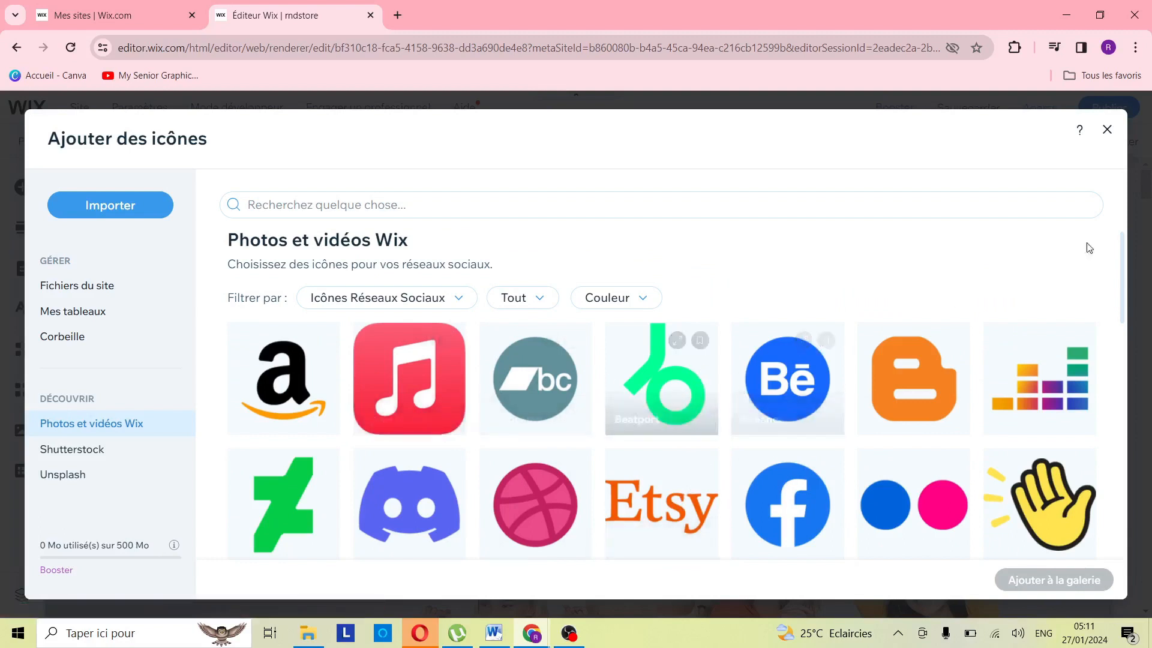
{"action": "left_click", "coordinate": [1107, 130]}
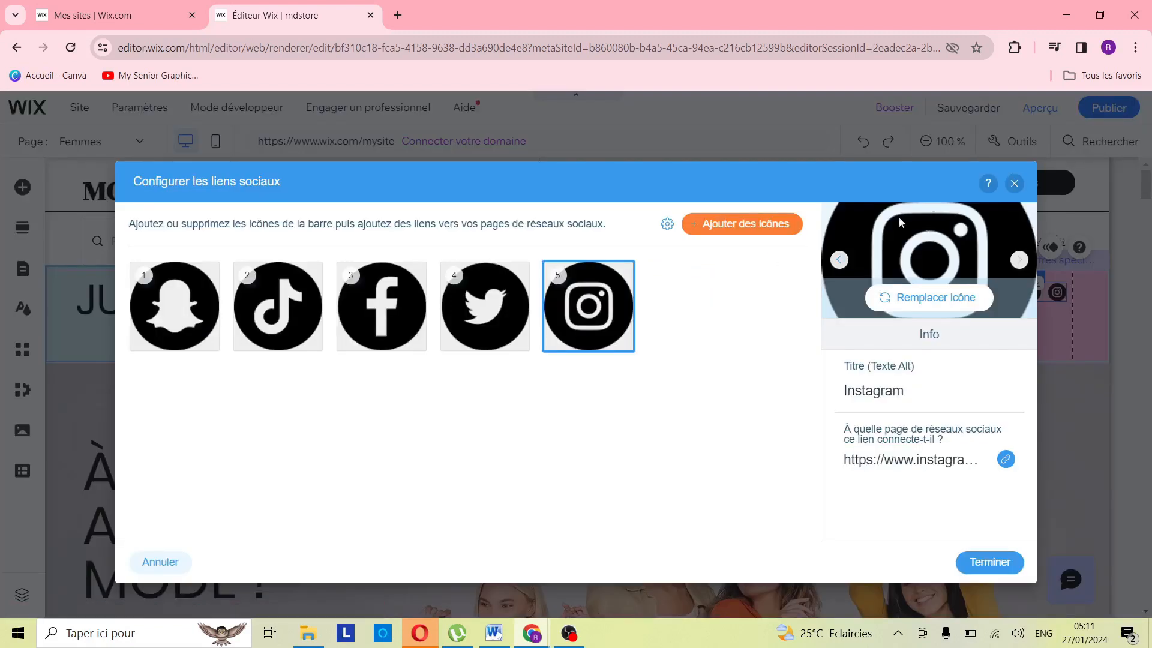
{"action": "left_click", "coordinate": [990, 562]}
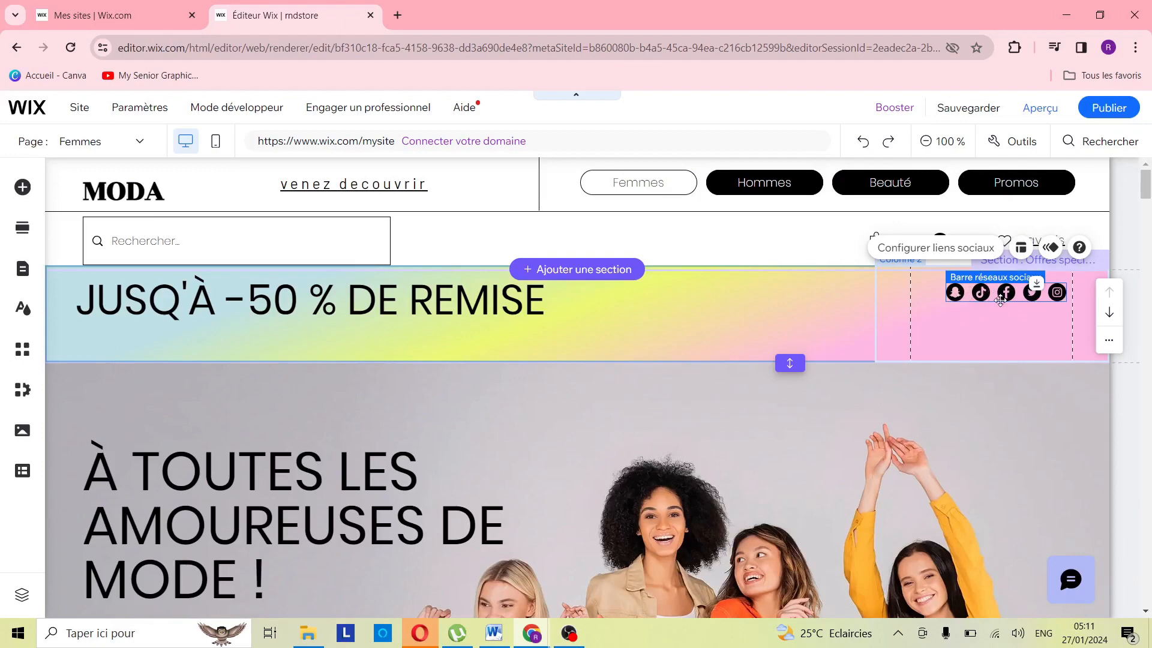
Step: Edit the welcome section's headline to read "À TOUTES LES AMOUREUX DE MODE !"
{"action": "scroll", "coordinate": [652, 300], "scroll_direction": "down", "scroll_amount": 5}
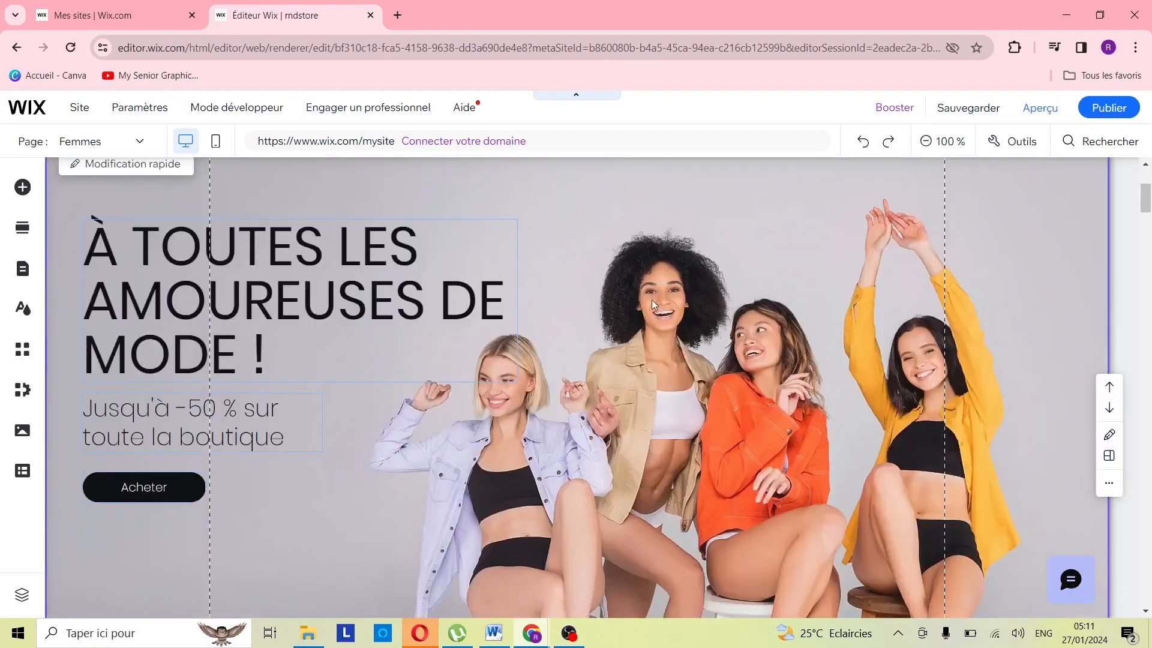
{"action": "scroll", "coordinate": [657, 396], "scroll_direction": "down", "scroll_amount": 5}
{"action": "scroll", "coordinate": [715, 369], "scroll_direction": "up", "scroll_amount": 8}
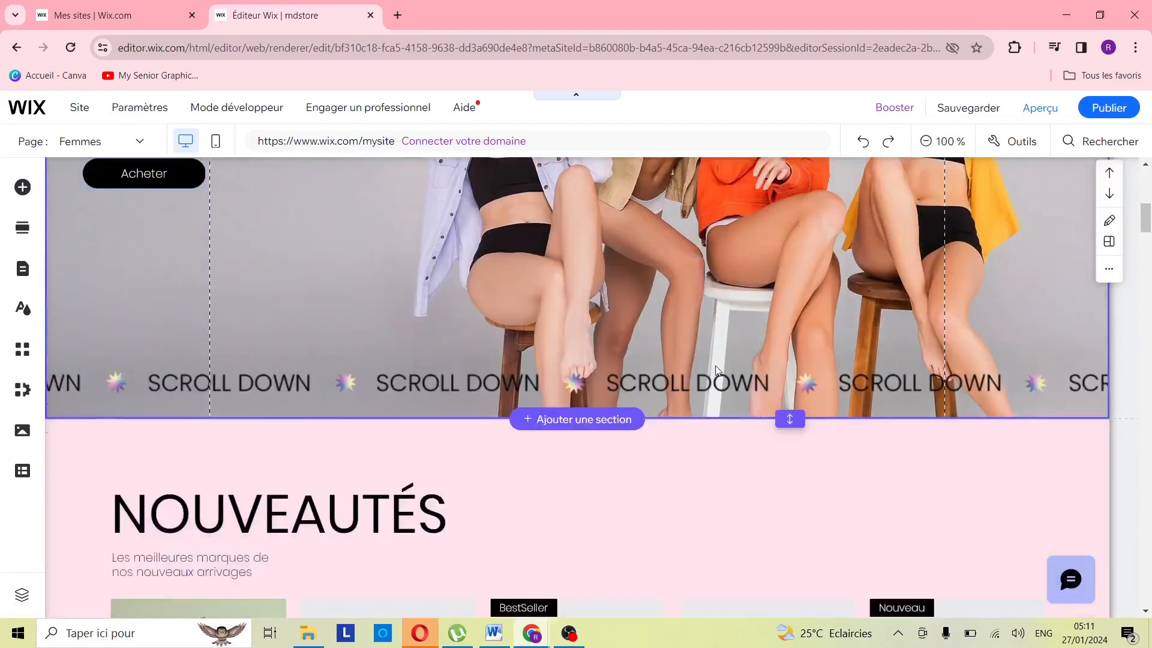
{"action": "scroll", "coordinate": [715, 370], "scroll_direction": "down", "scroll_amount": 2}
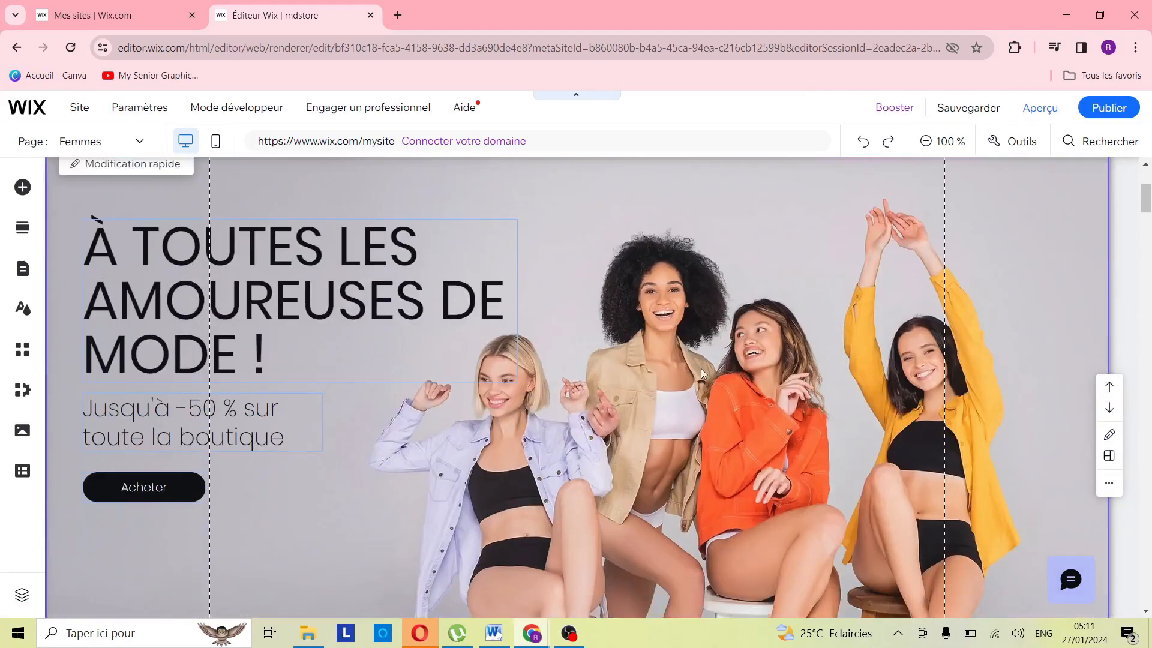
{"action": "left_click", "coordinate": [368, 310]}
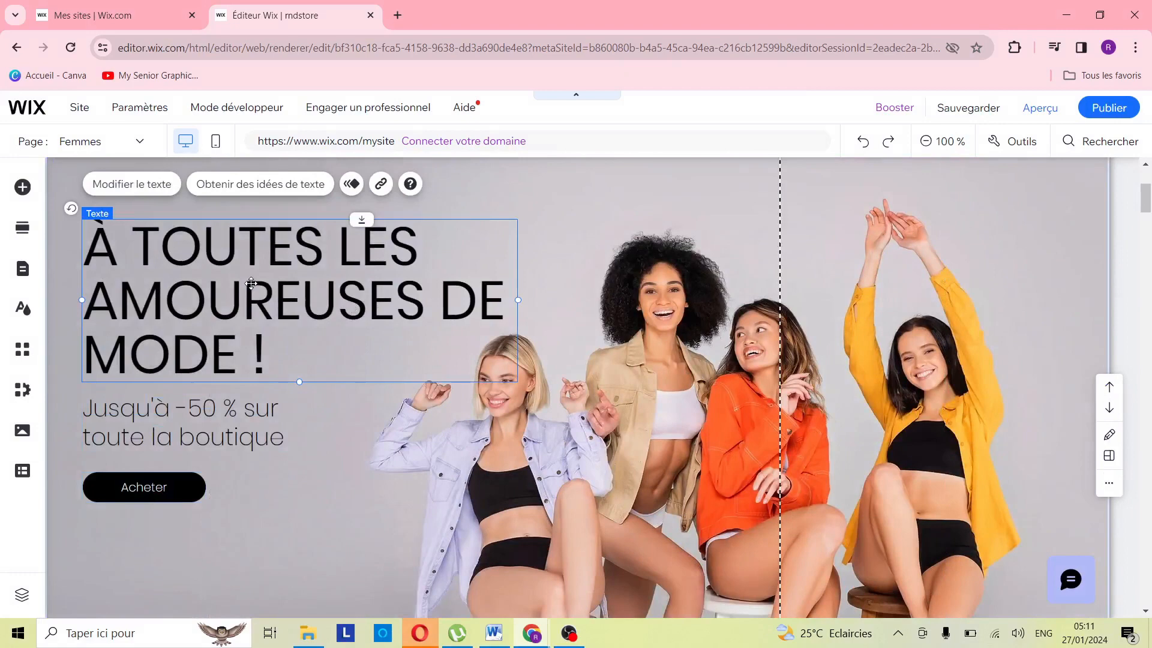
{"action": "left_click_drag", "start_coordinate": [255, 284], "coordinate": [253, 287]}
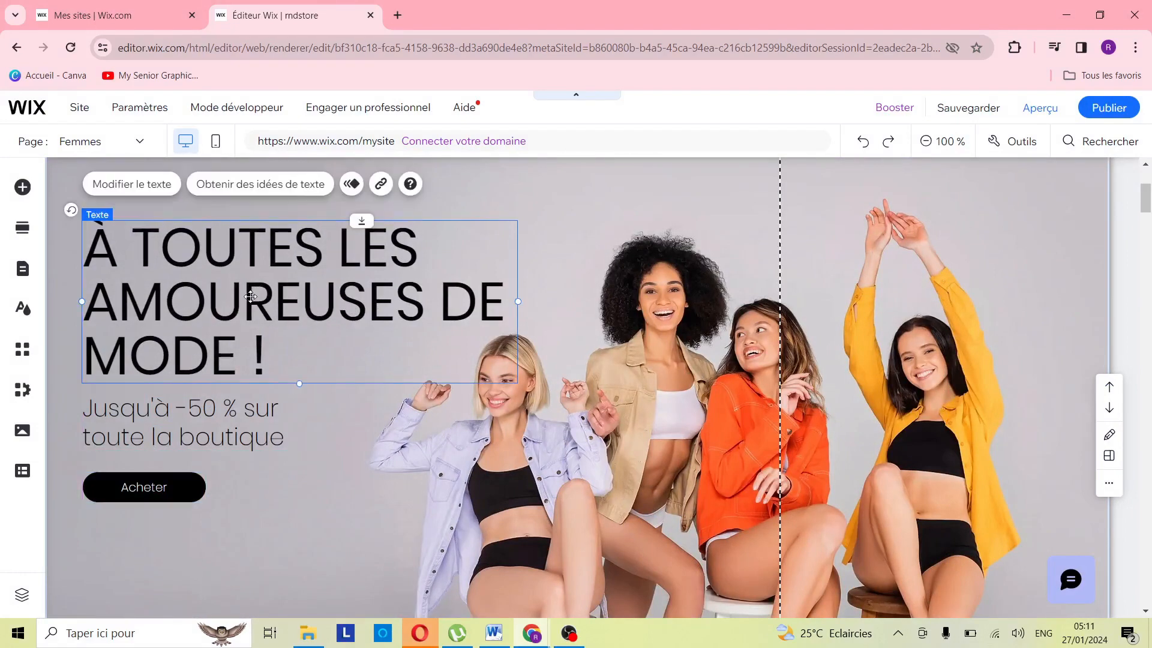
{"action": "double_click", "coordinate": [250, 297]}
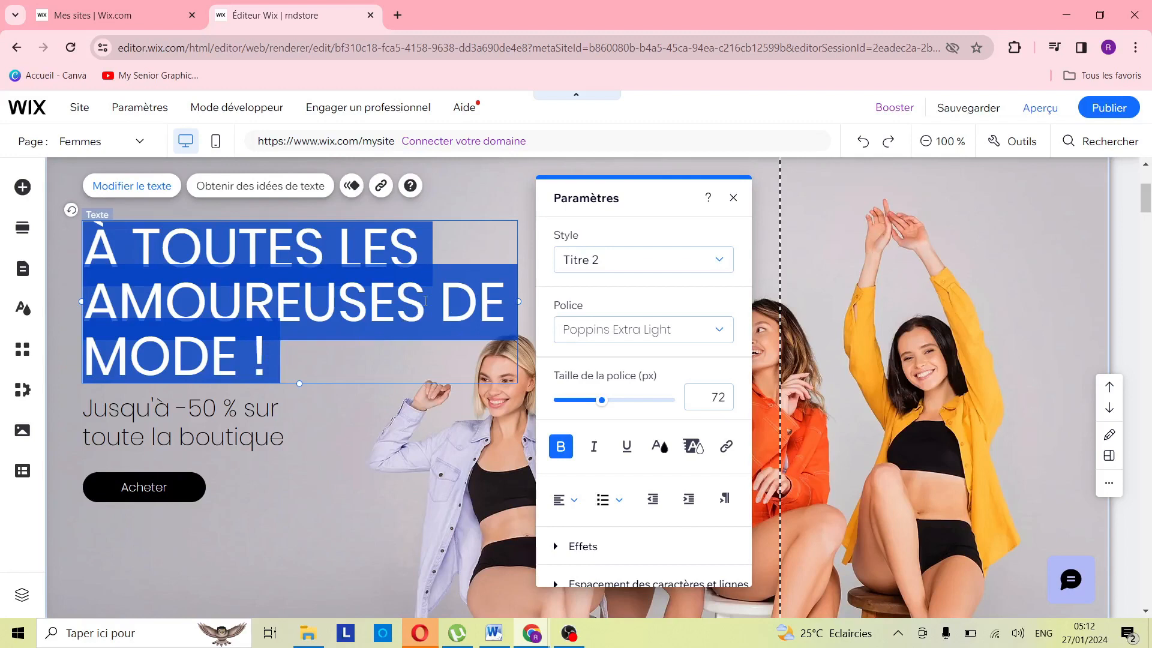
{"action": "left_click", "coordinate": [425, 301]}
{"action": "key", "text": "BackSpace"}
{"action": "key", "text": "BackSpace"}
{"action": "key", "text": "BackSpace"}
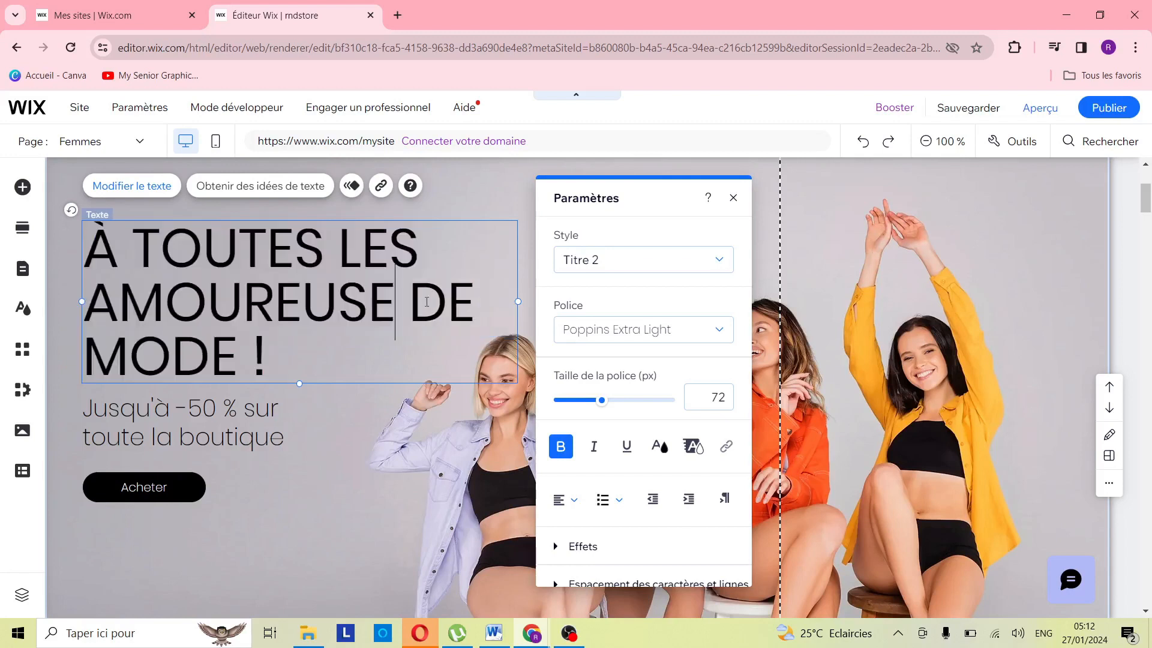
{"action": "type", "text": "X"}
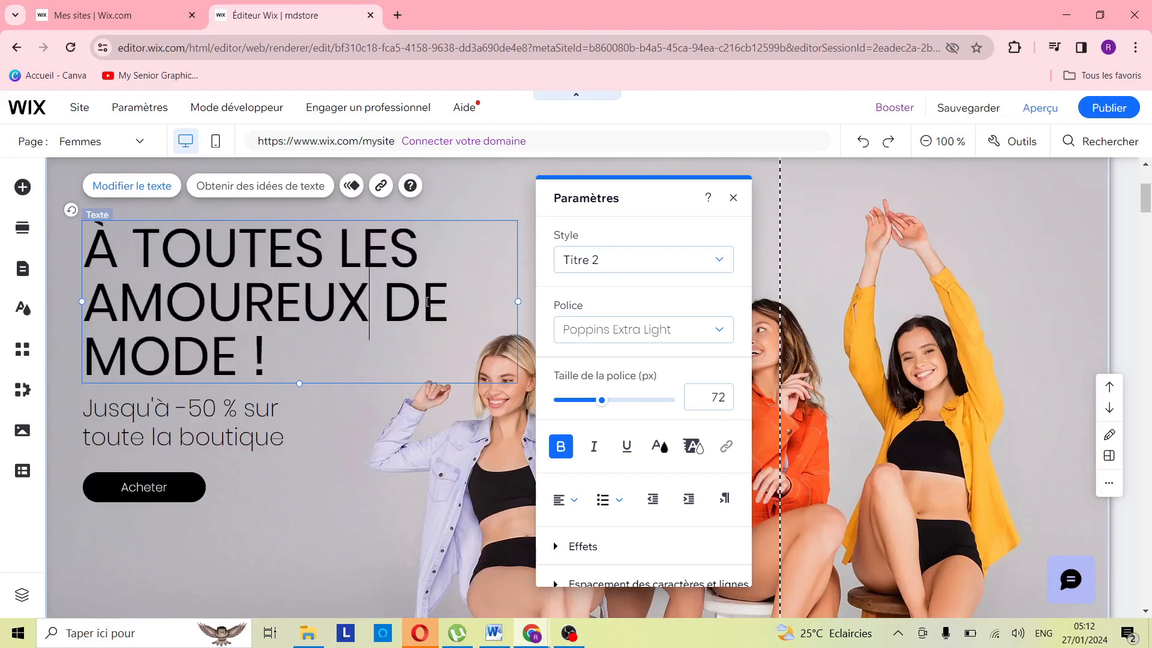
Step: Enlarge the "Jusqu'à -50 % sur toute la boutique" text below the headline so it wraps onto three lines
{"action": "left_click", "coordinate": [180, 425]}
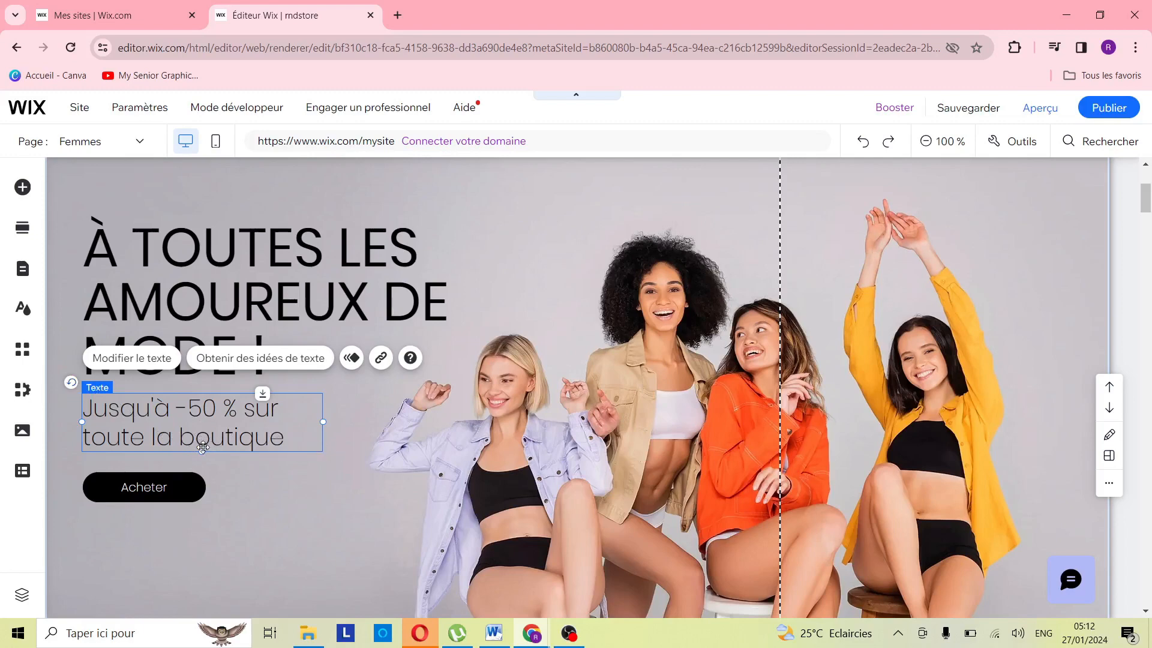
{"action": "left_click_drag", "start_coordinate": [203, 447], "coordinate": [202, 463]}
Step: Check the Acheter button's link settings, including the page list and the web address option, and close them without changing the link
{"action": "scroll", "coordinate": [180, 432], "scroll_direction": "down", "scroll_amount": 3}
{"action": "left_click", "coordinate": [158, 423]}
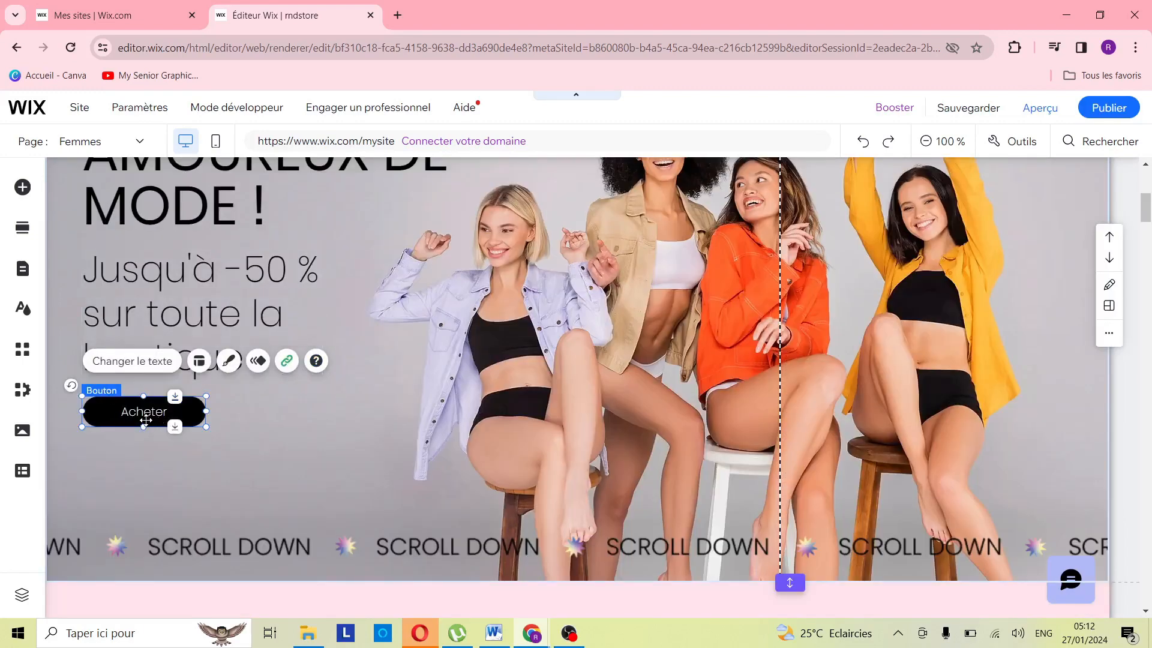
{"action": "left_click", "coordinate": [287, 363]}
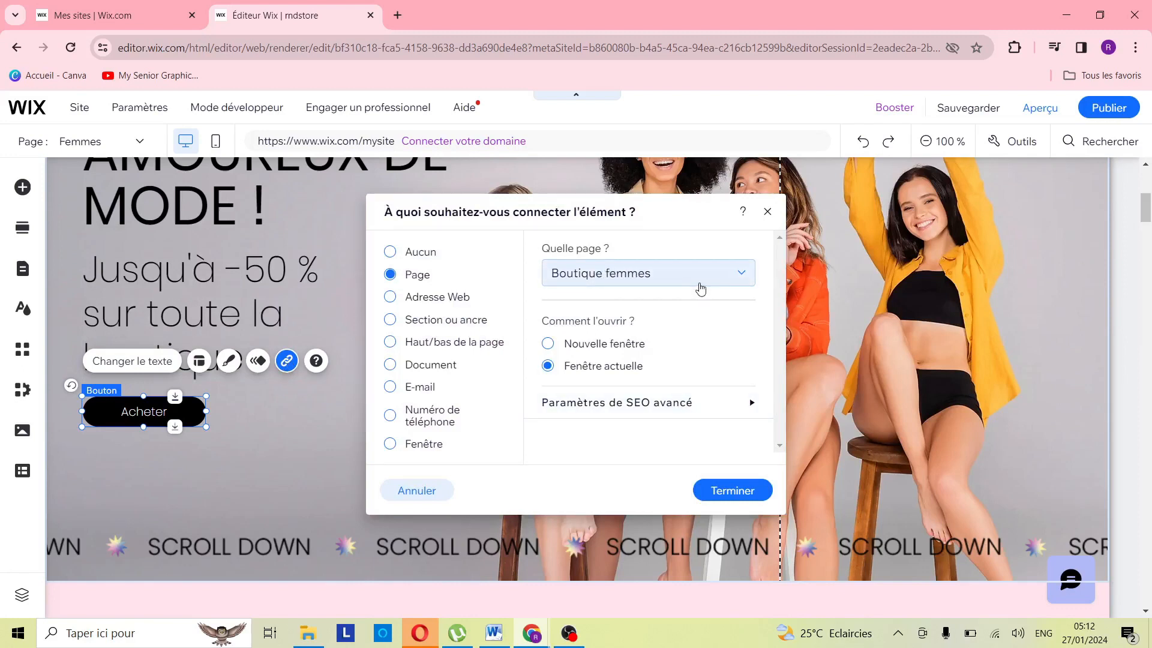
{"action": "left_click", "coordinate": [700, 289]}
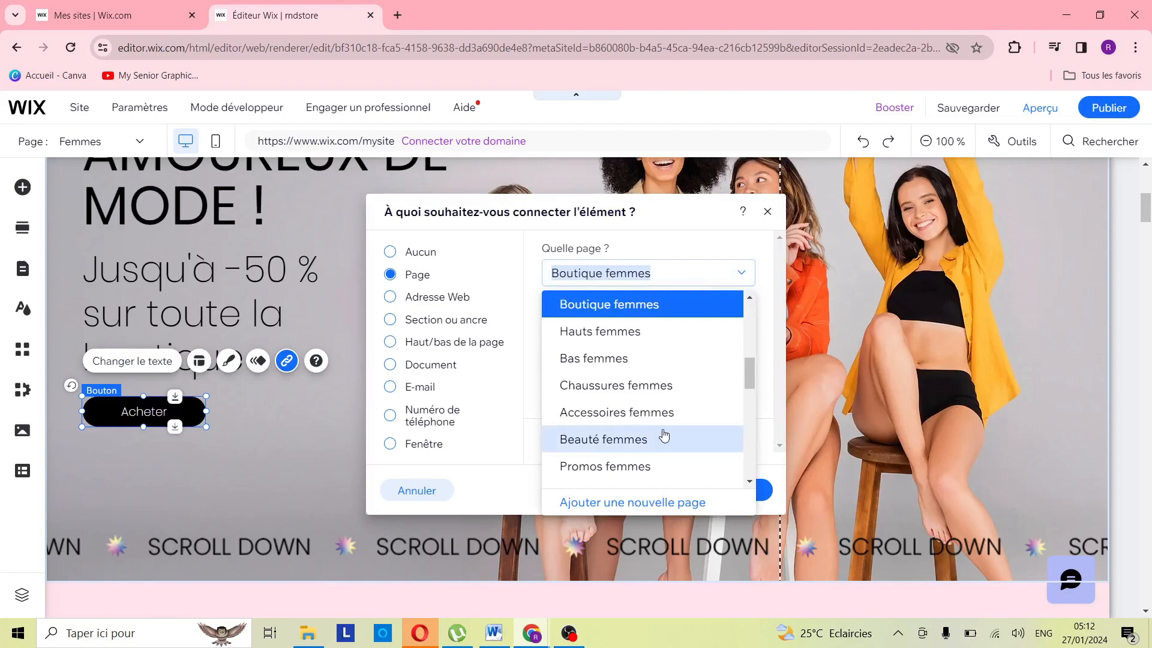
{"action": "left_click", "coordinate": [515, 258]}
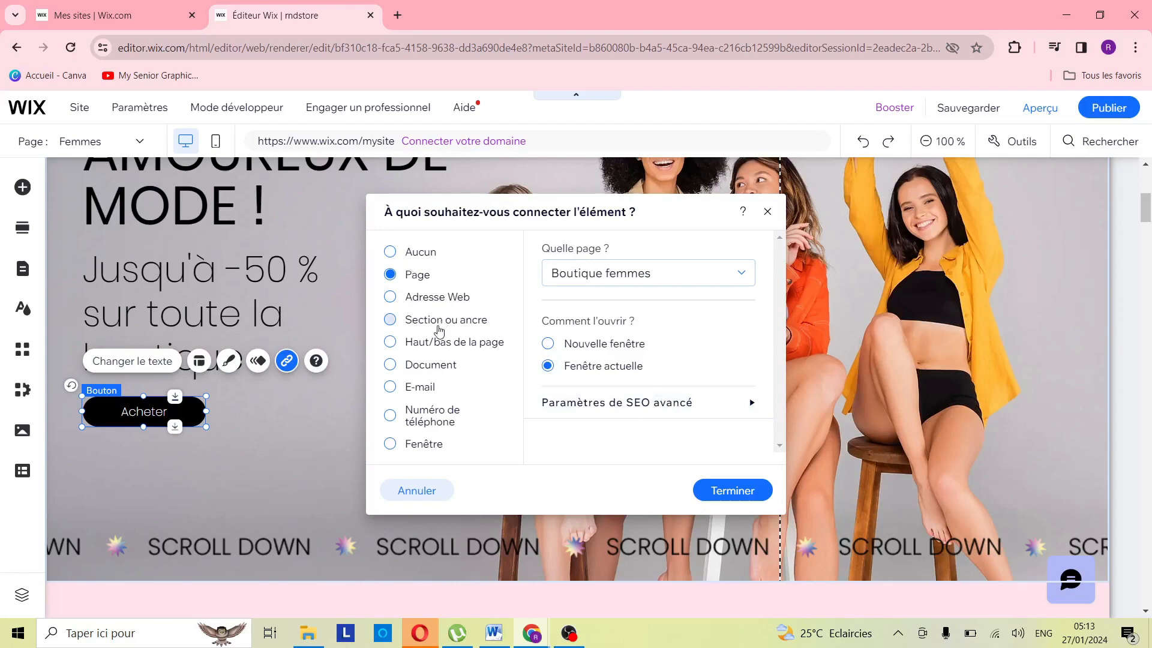
{"action": "left_click", "coordinate": [428, 300]}
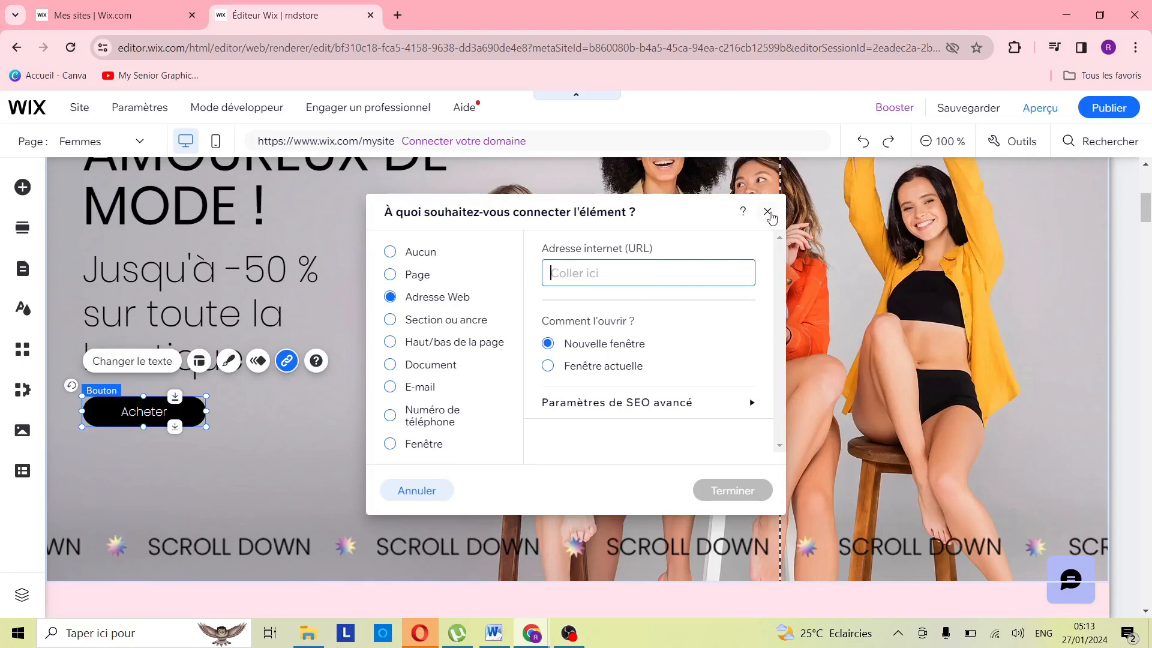
{"action": "left_click", "coordinate": [768, 213]}
Step: Delete the scrolling "SCROLL DOWN" strip at the foot of the welcome section
{"action": "left_click", "coordinate": [300, 549]}
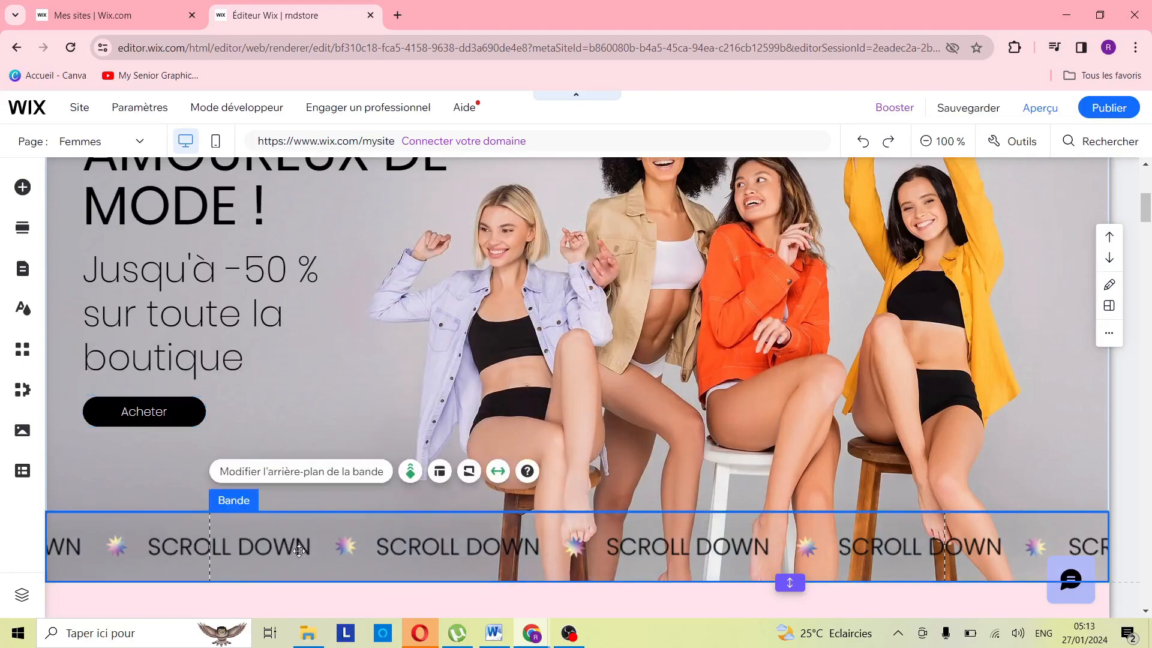
{"action": "right_click", "coordinate": [487, 556]}
{"action": "left_click", "coordinate": [522, 525]}
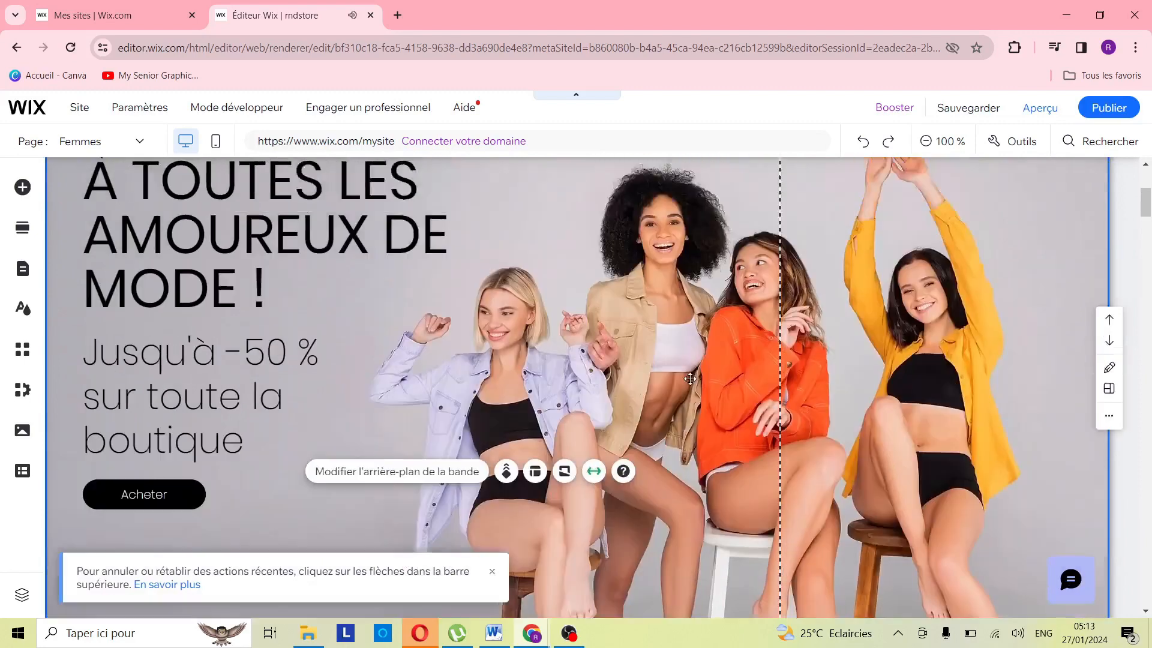
Step: Open the image library for the welcome strip's background and show the Unsplash photos
{"action": "scroll", "coordinate": [690, 381], "scroll_direction": "up", "scroll_amount": 2}
{"action": "scroll", "coordinate": [694, 390], "scroll_direction": "down", "scroll_amount": 2}
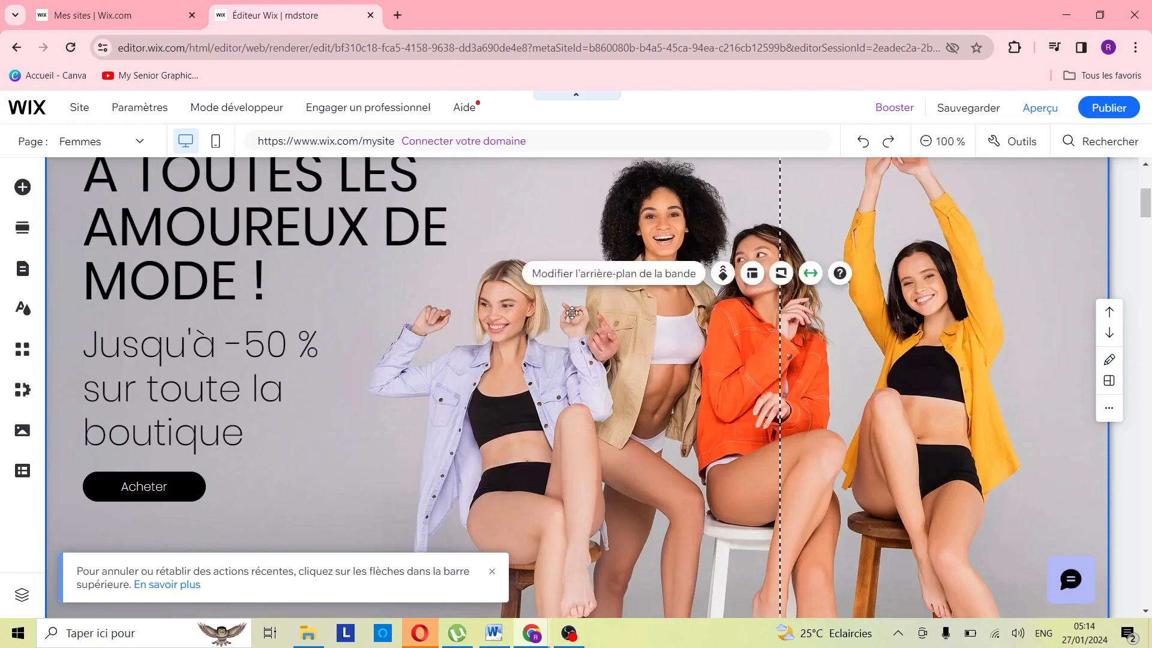
{"action": "left_click", "coordinate": [618, 276]}
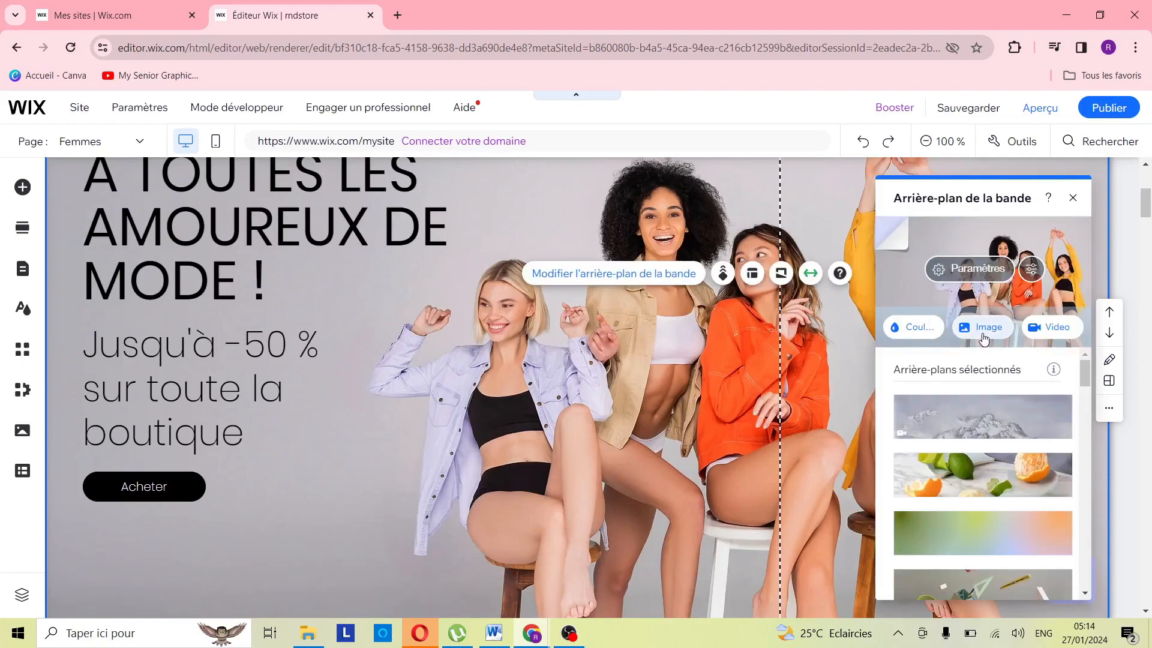
{"action": "left_click", "coordinate": [984, 329]}
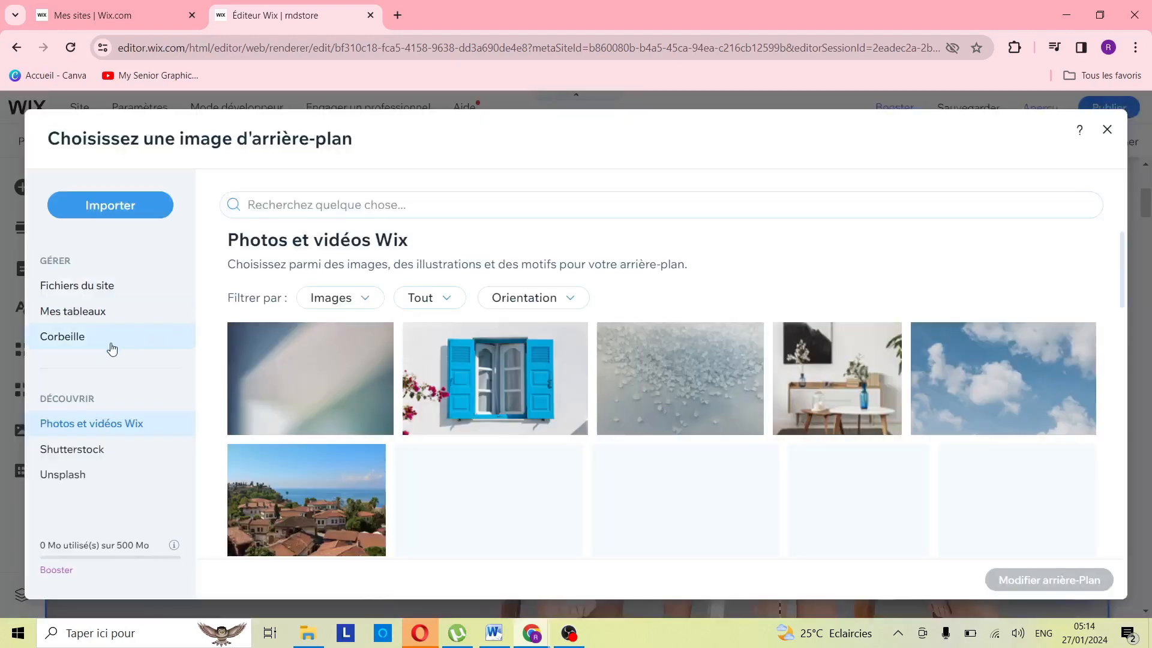
{"action": "left_click", "coordinate": [170, 474]}
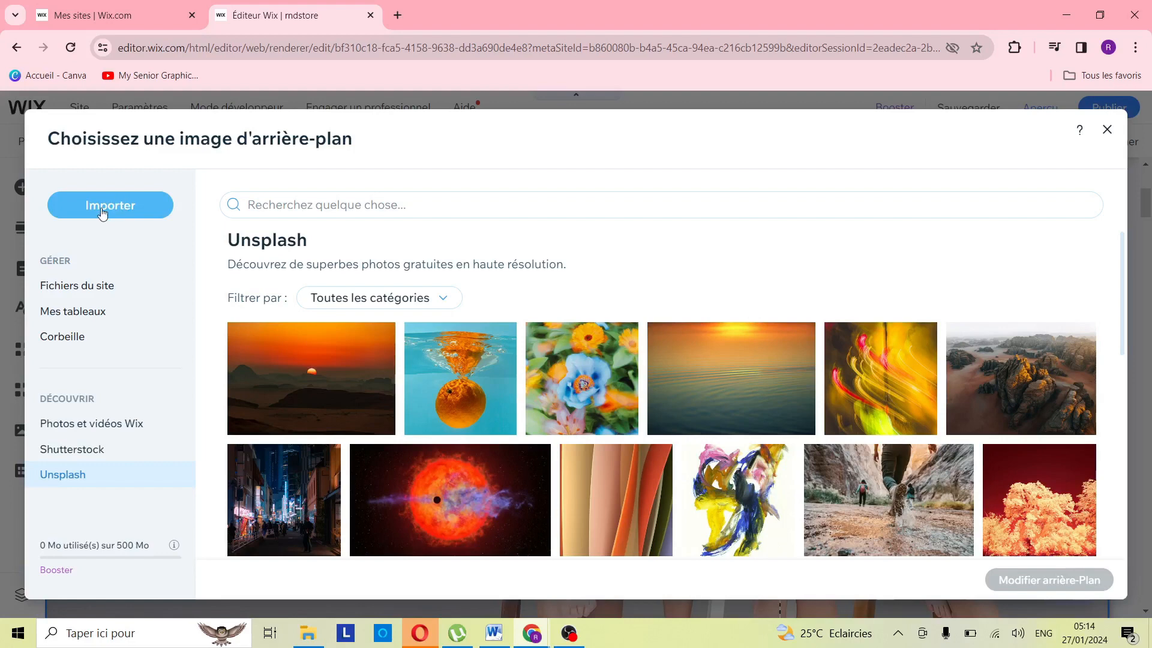
Step: Check how to import a background image from the computer, and leave without choosing a file
{"action": "left_click", "coordinate": [103, 214]}
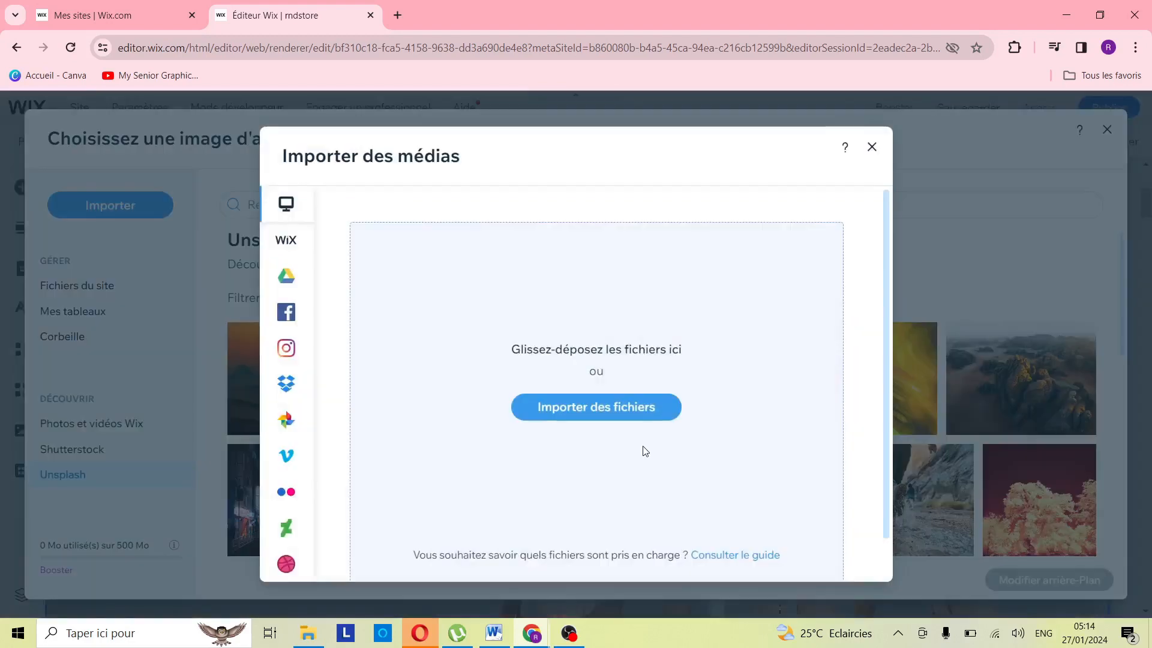
{"action": "left_click", "coordinate": [612, 406]}
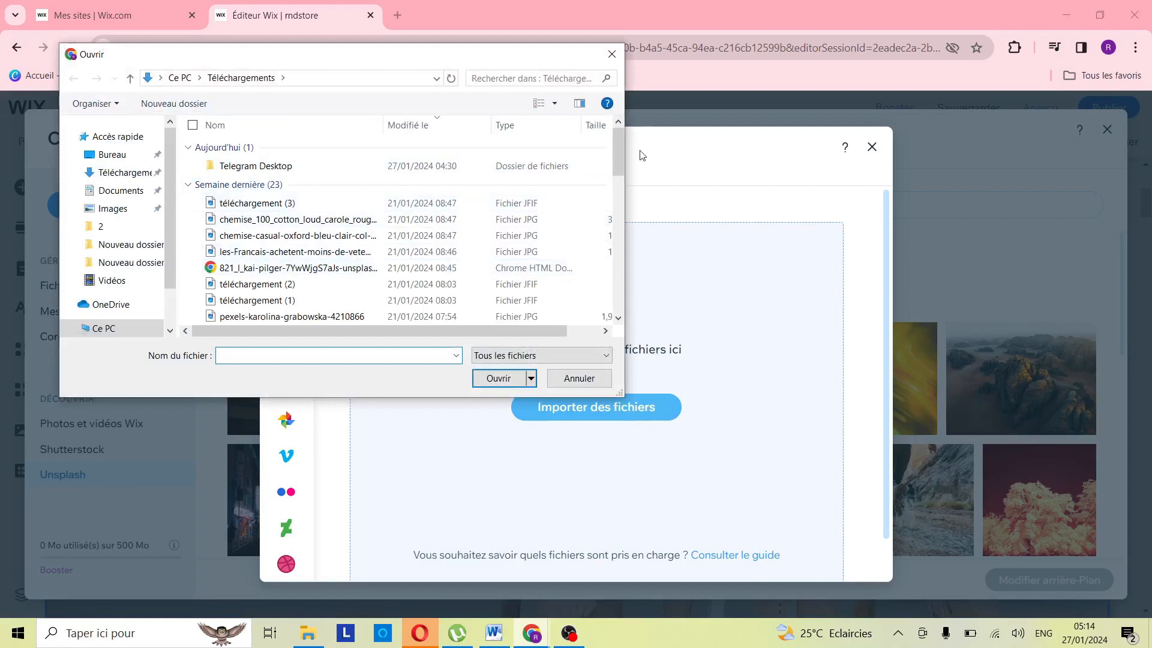
{"action": "left_click", "coordinate": [612, 55]}
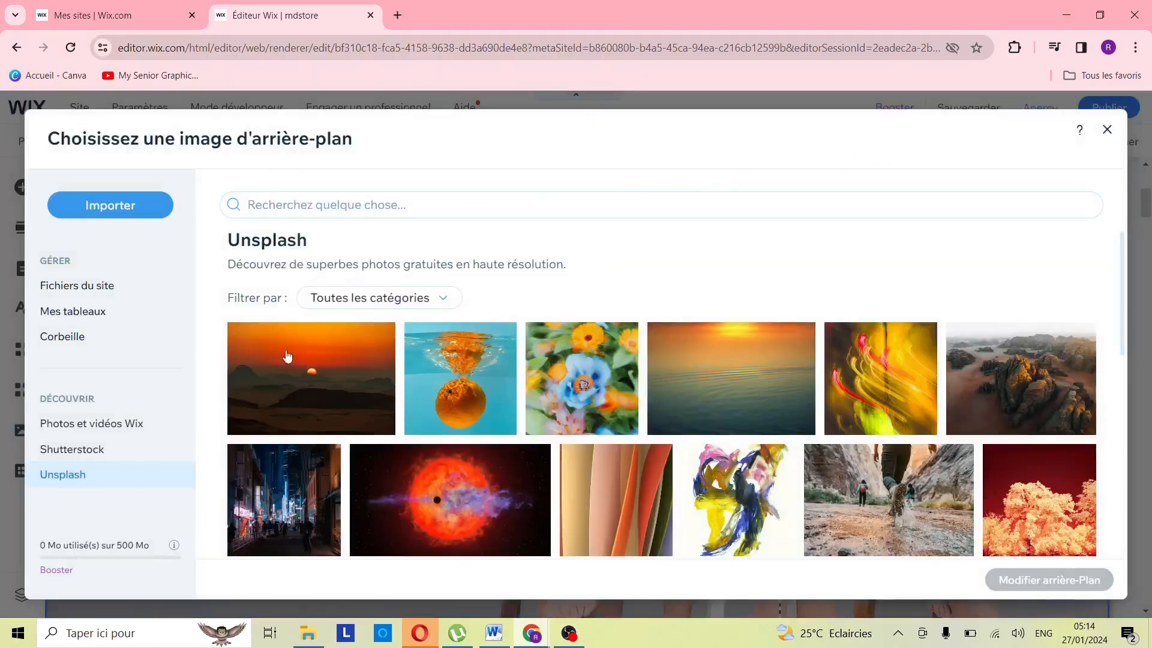
Step: Search Unsplash for "MANNEQUIN HOMME" and set the photo of the man in a grey waistcoat and orange tie as the strip's background
{"action": "left_click", "coordinate": [539, 211]}
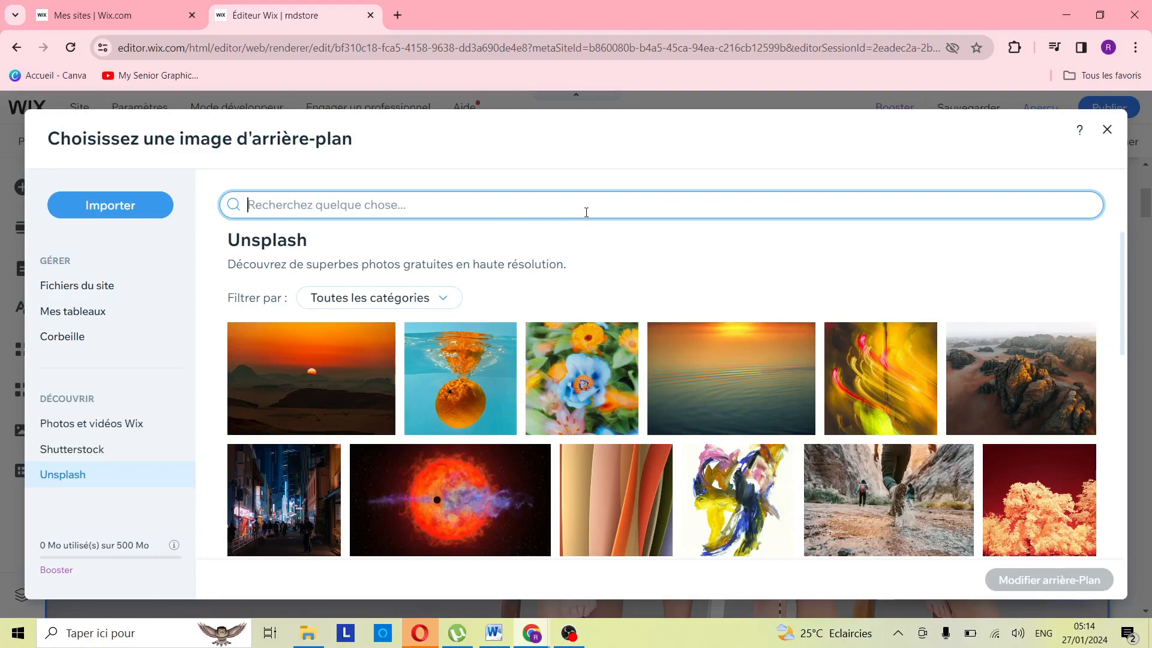
{"action": "type", "text": "MANNEQUIN HOMME"}
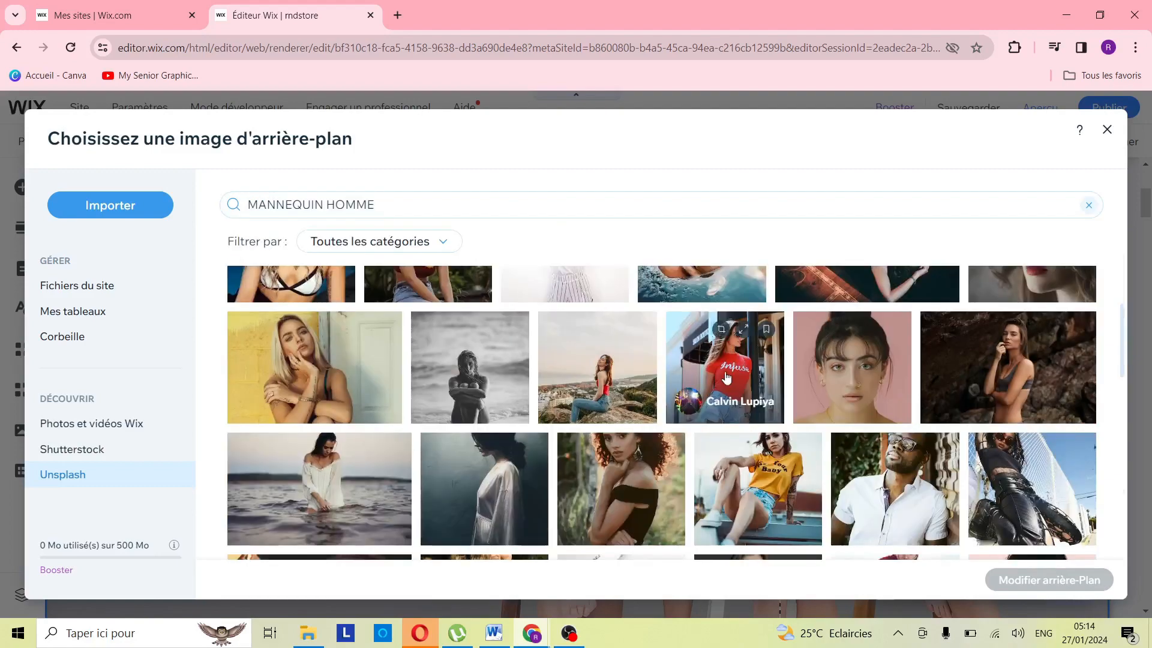
{"action": "scroll", "coordinate": [731, 380], "scroll_direction": "up", "scroll_amount": 2}
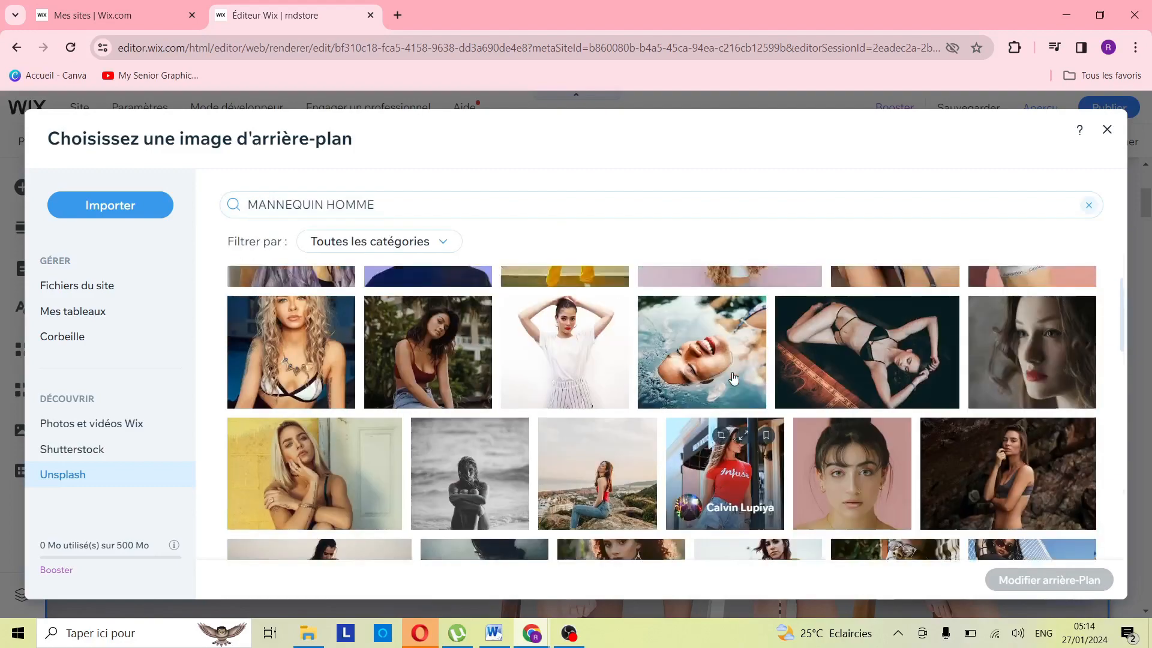
{"action": "scroll", "coordinate": [734, 378], "scroll_direction": "down", "scroll_amount": 2}
{"action": "scroll", "coordinate": [733, 376], "scroll_direction": "down", "scroll_amount": 3}
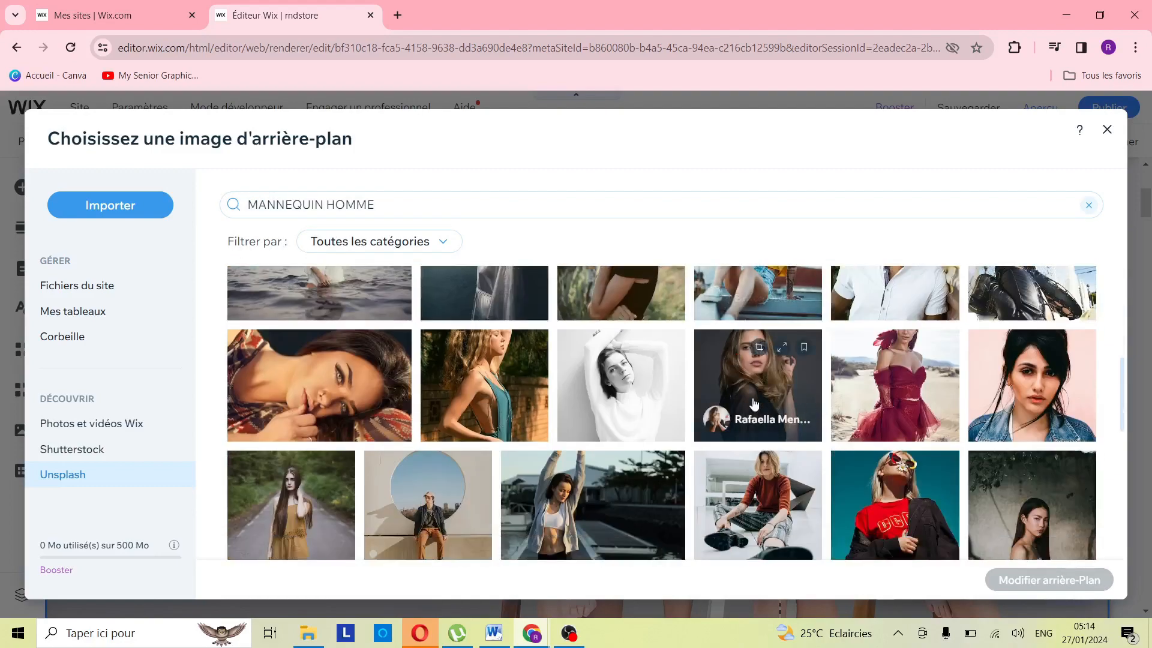
{"action": "scroll", "coordinate": [717, 377], "scroll_direction": "down", "scroll_amount": 2}
{"action": "scroll", "coordinate": [717, 377], "scroll_direction": "down", "scroll_amount": 3}
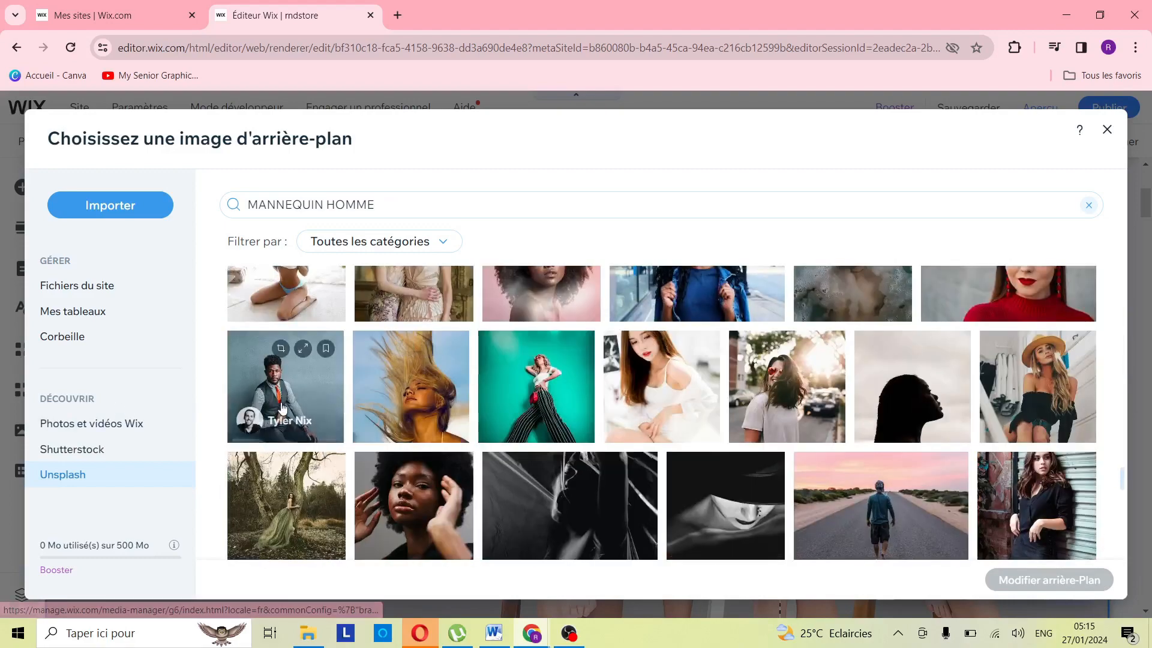
{"action": "left_click", "coordinate": [295, 396]}
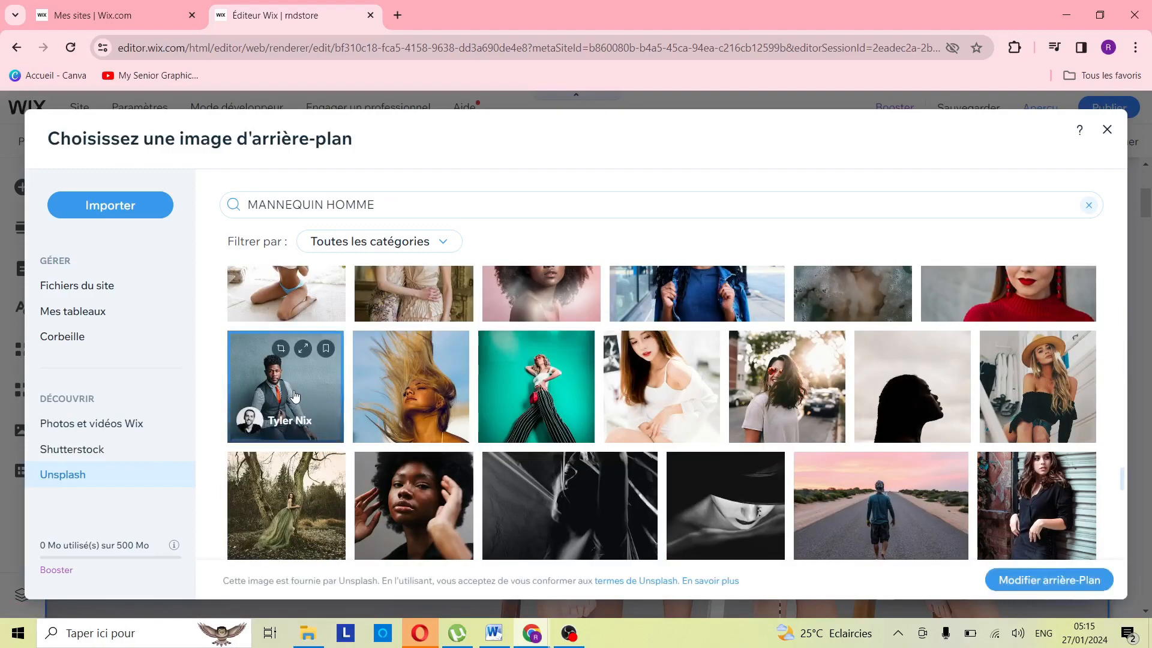
{"action": "left_click", "coordinate": [1087, 591]}
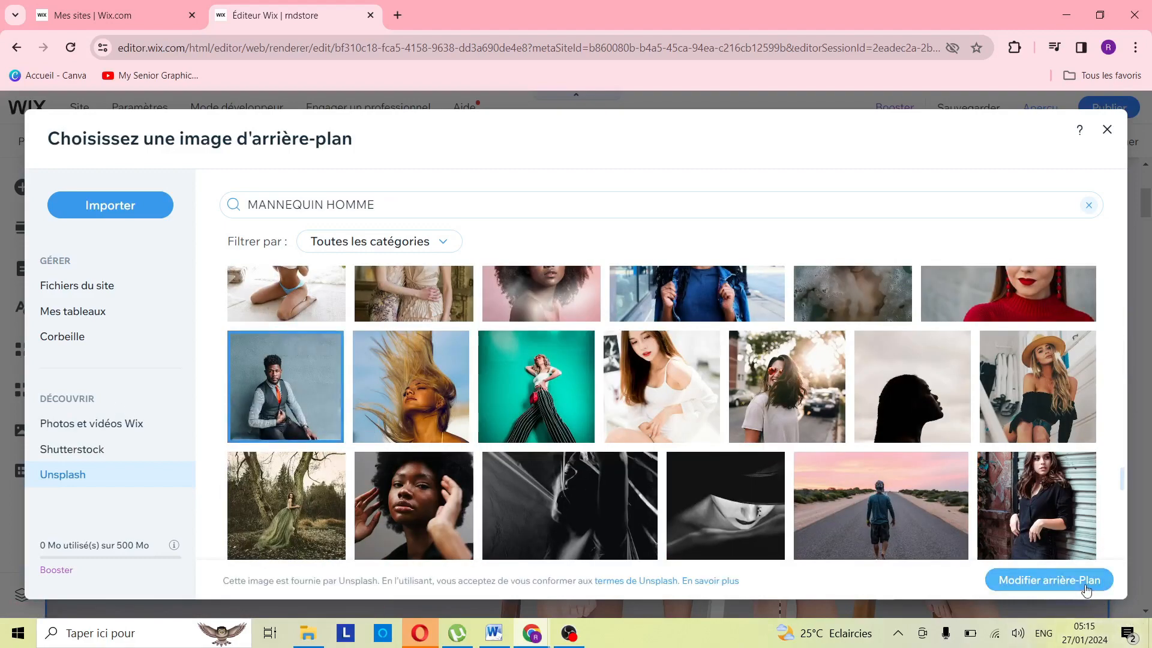
{"action": "left_click", "coordinate": [1085, 589]}
{"action": "scroll", "coordinate": [610, 420], "scroll_direction": "down", "scroll_amount": 3}
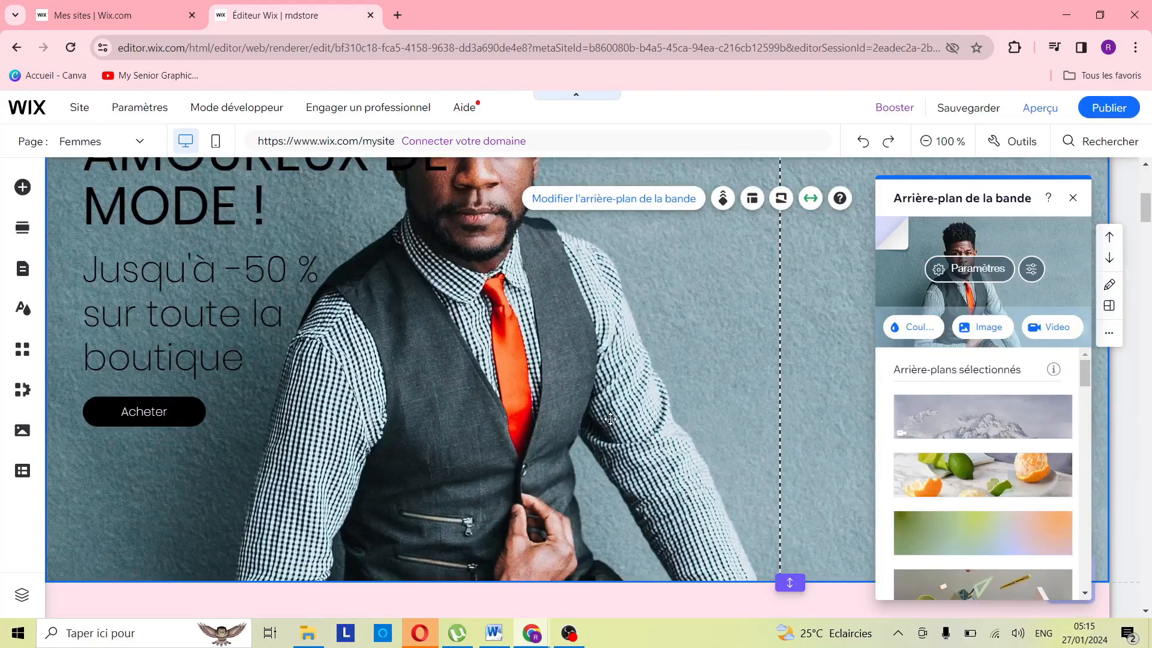
{"action": "scroll", "coordinate": [609, 420], "scroll_direction": "up", "scroll_amount": 3}
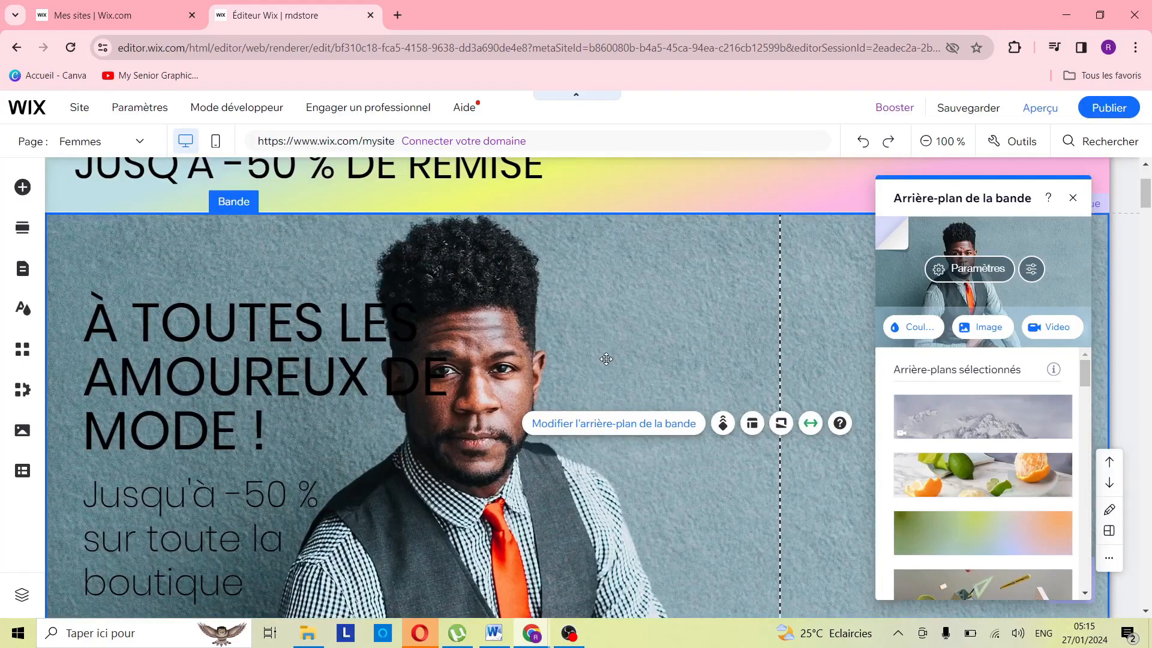
{"action": "left_click", "coordinate": [1073, 197]}
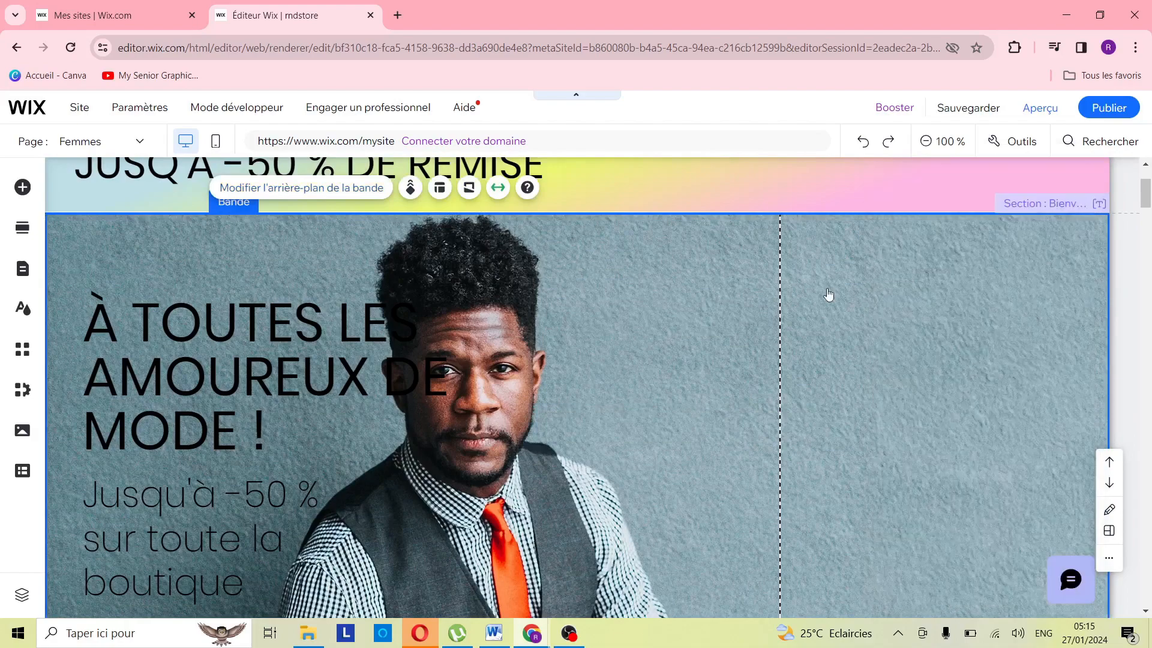
{"action": "scroll", "coordinate": [832, 407], "scroll_direction": "down", "scroll_amount": 5}
{"action": "scroll", "coordinate": [832, 406], "scroll_direction": "up", "scroll_amount": 6}
{"action": "scroll", "coordinate": [612, 384], "scroll_direction": "down", "scroll_amount": 3}
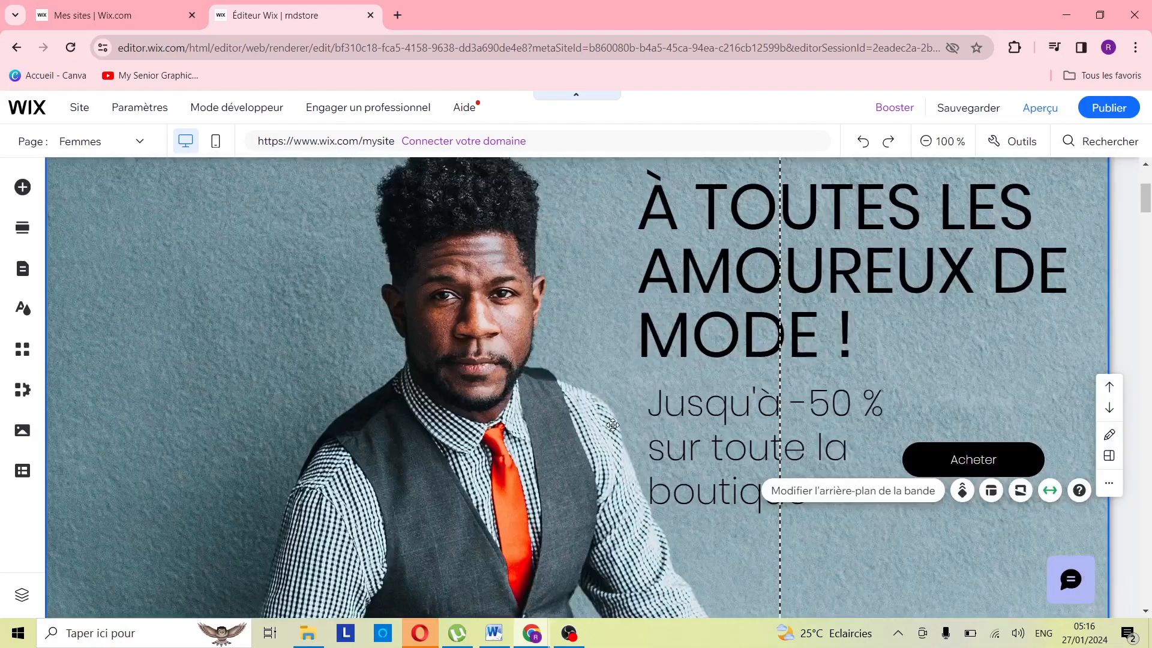
{"action": "scroll", "coordinate": [604, 380], "scroll_direction": "down", "scroll_amount": 4}
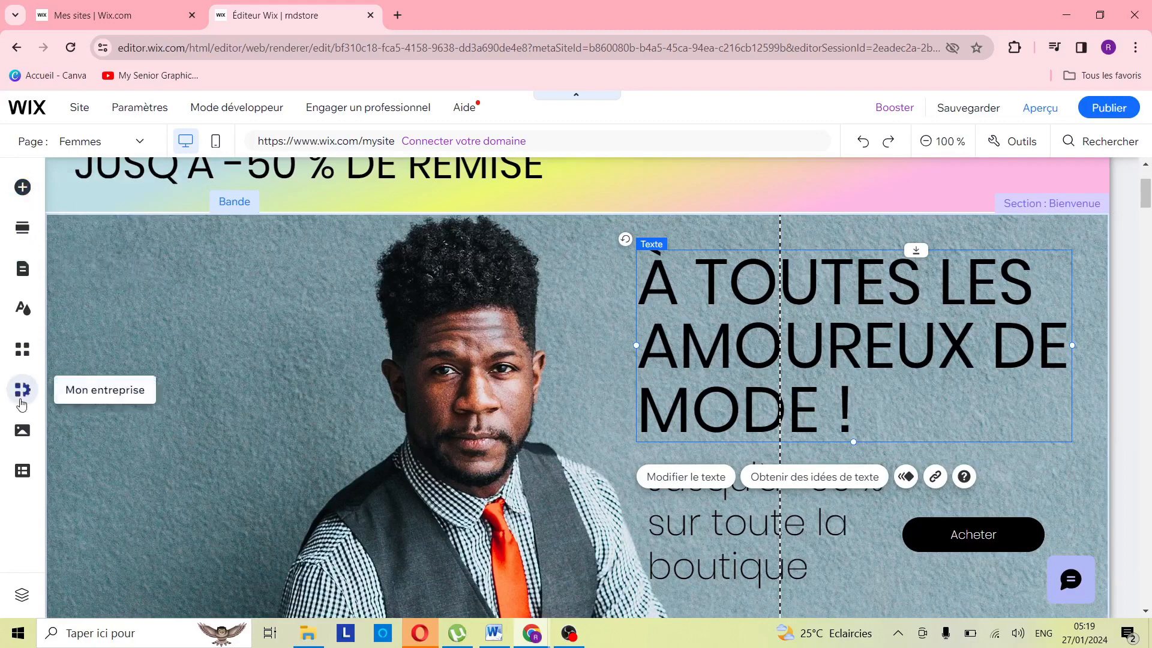
Step: Open the site's dashboard from the Wix Boutique business tools
{"action": "left_click", "coordinate": [21, 401]}
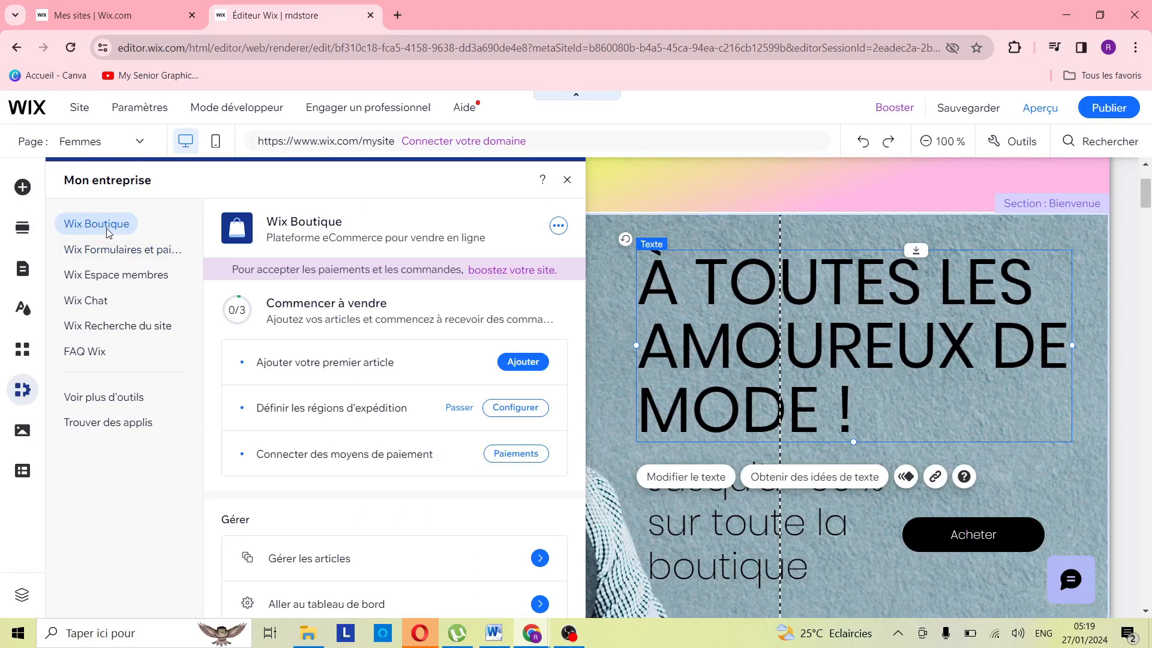
{"action": "scroll", "coordinate": [390, 538], "scroll_direction": "down", "scroll_amount": 1}
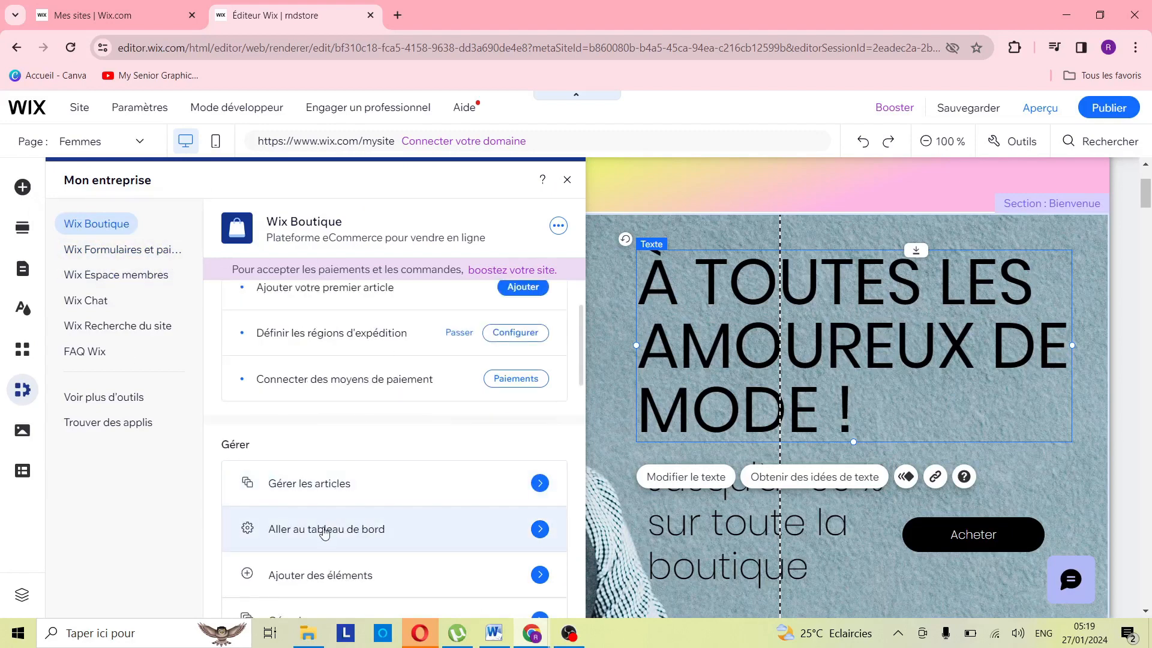
{"action": "left_click", "coordinate": [326, 530]}
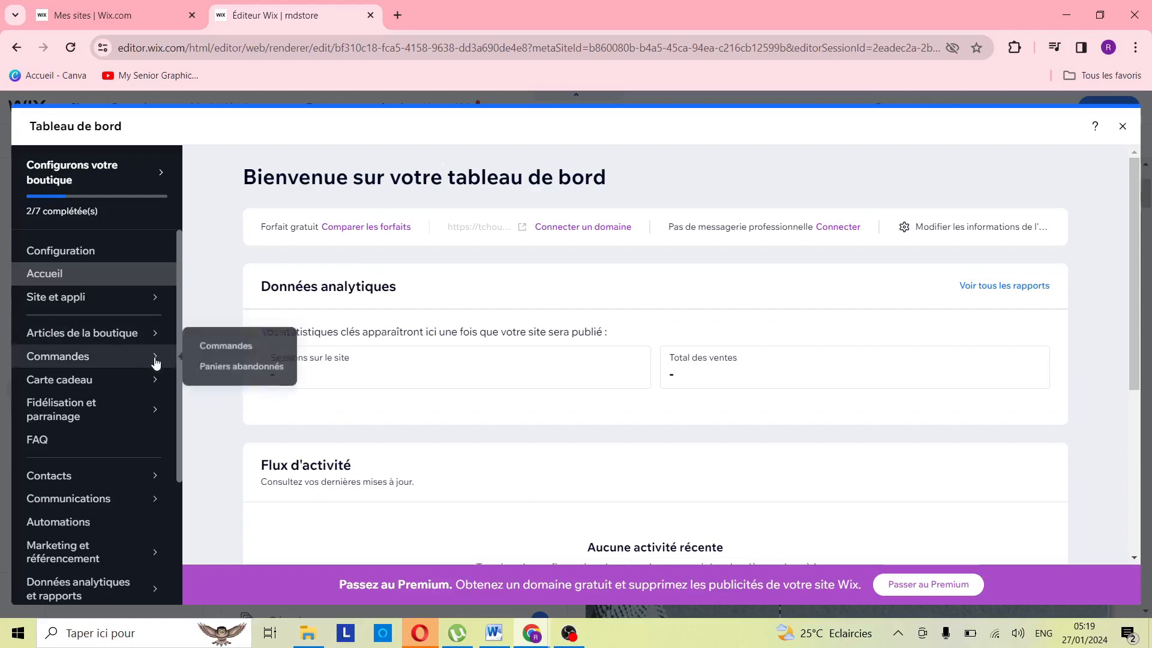
Step: Look through the dashboard's sections, from store articles and orders to loyalty and marketing
{"action": "mouse_move", "coordinate": [115, 337]}
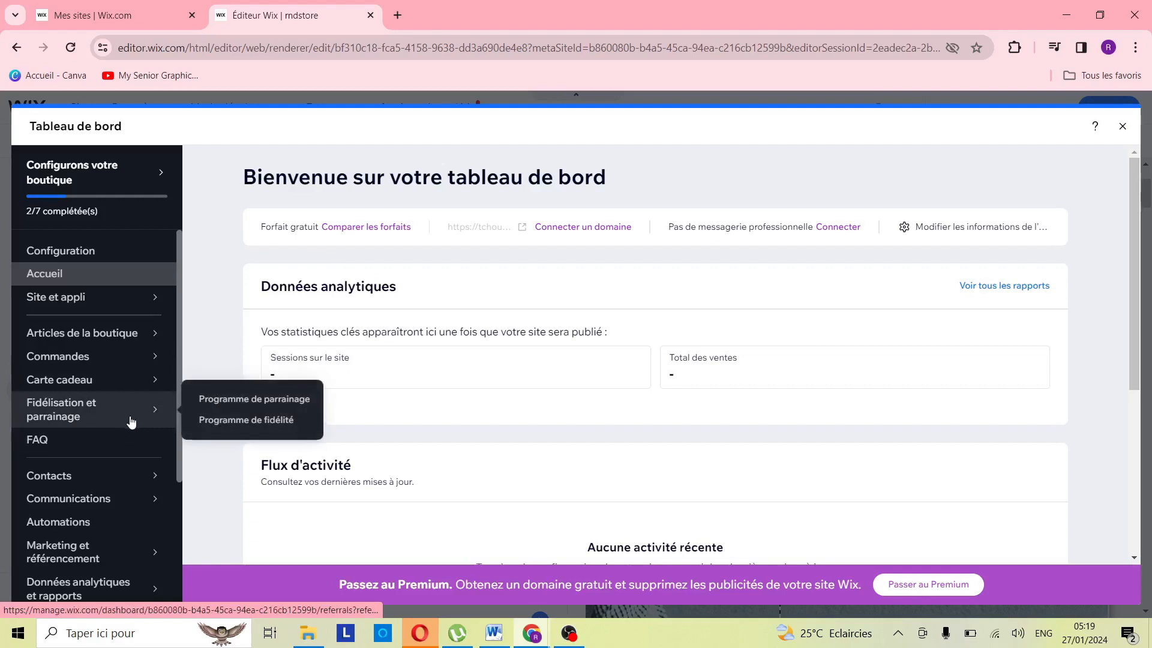
{"action": "scroll", "coordinate": [127, 423], "scroll_direction": "down", "scroll_amount": 2}
{"action": "mouse_move", "coordinate": [119, 420]}
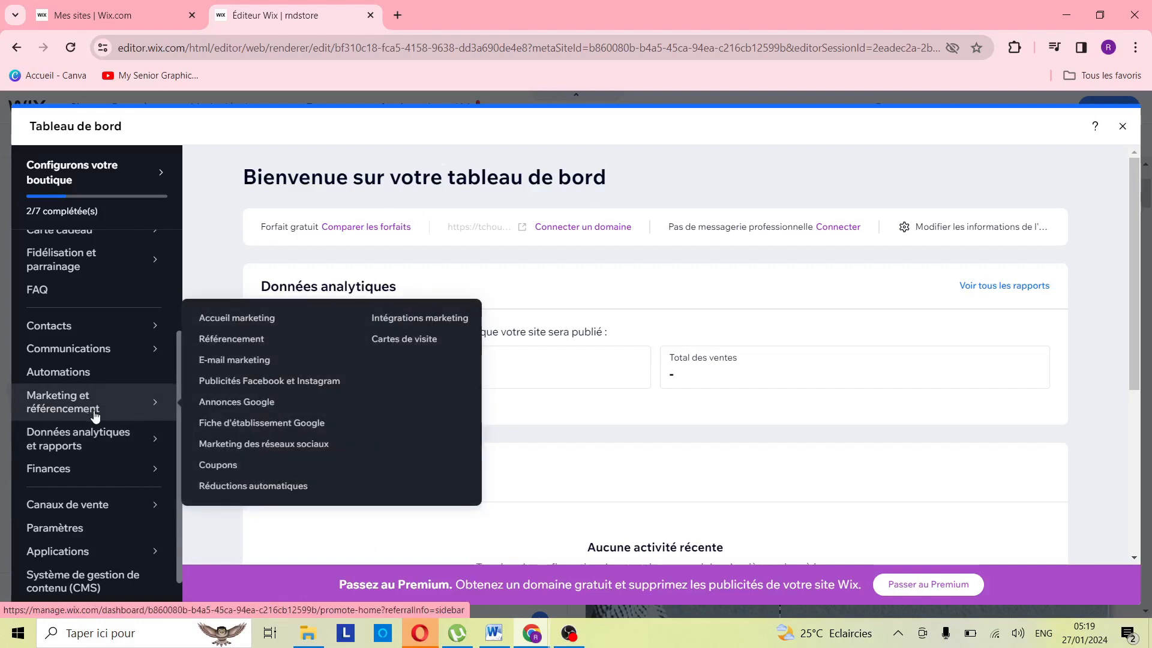
{"action": "scroll", "coordinate": [100, 414], "scroll_direction": "up", "scroll_amount": 3}
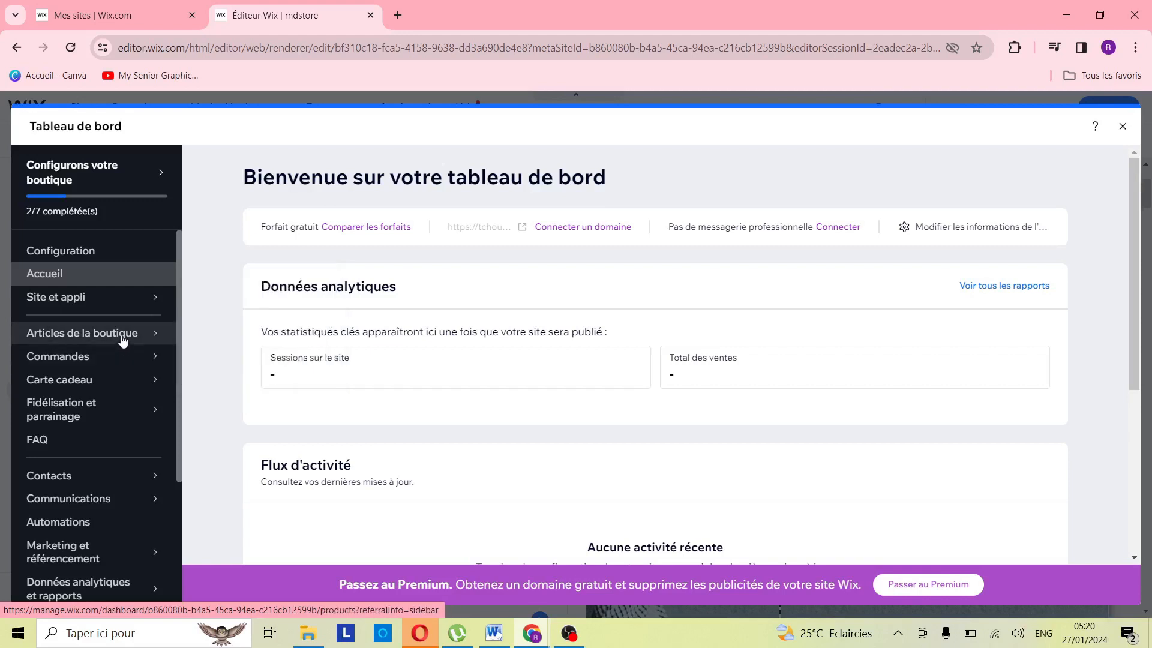
{"action": "mouse_move", "coordinate": [112, 385]}
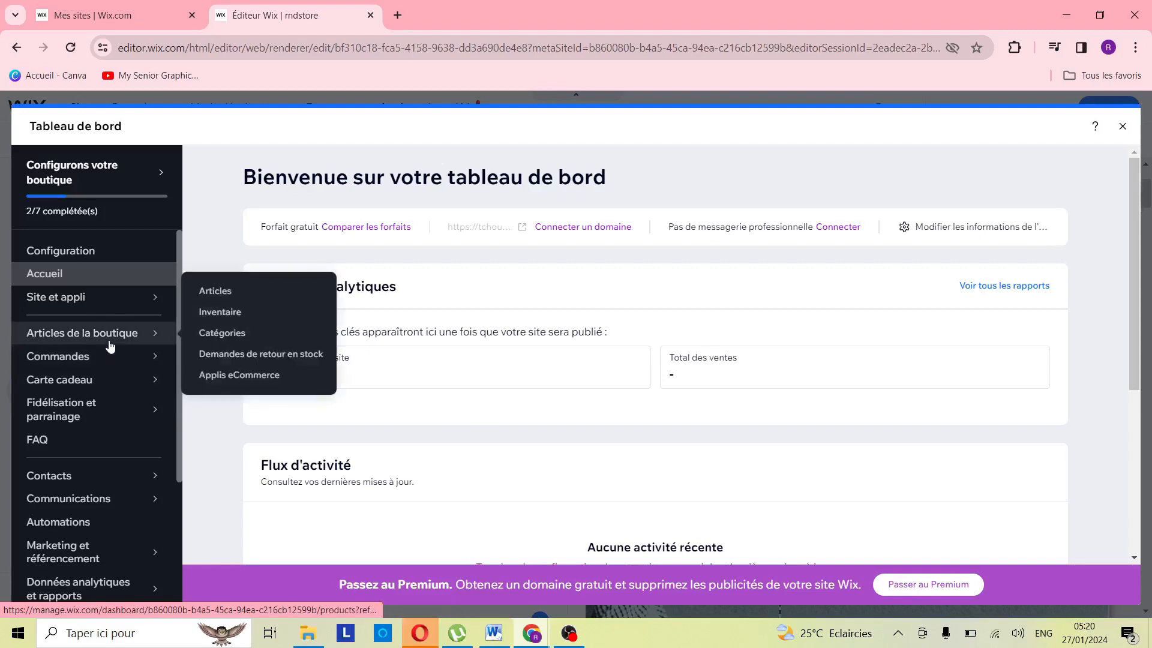
Step: Open the store's article list and look through the template's existing articles
{"action": "left_click", "coordinate": [78, 336]}
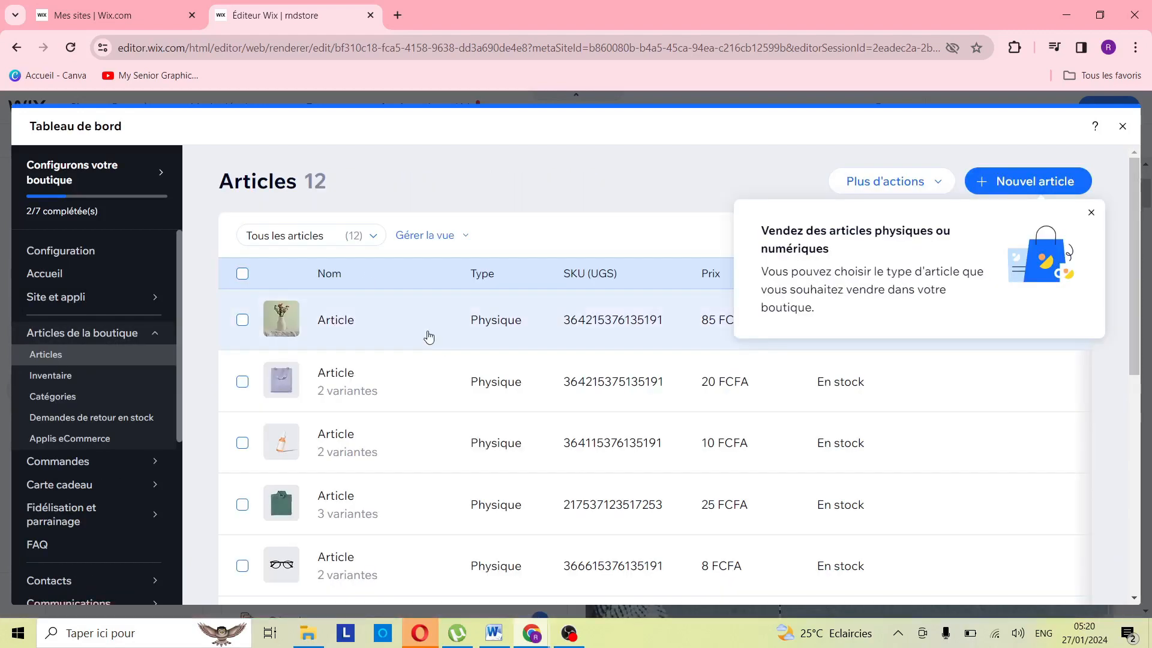
{"action": "scroll", "coordinate": [531, 385], "scroll_direction": "down", "scroll_amount": 5}
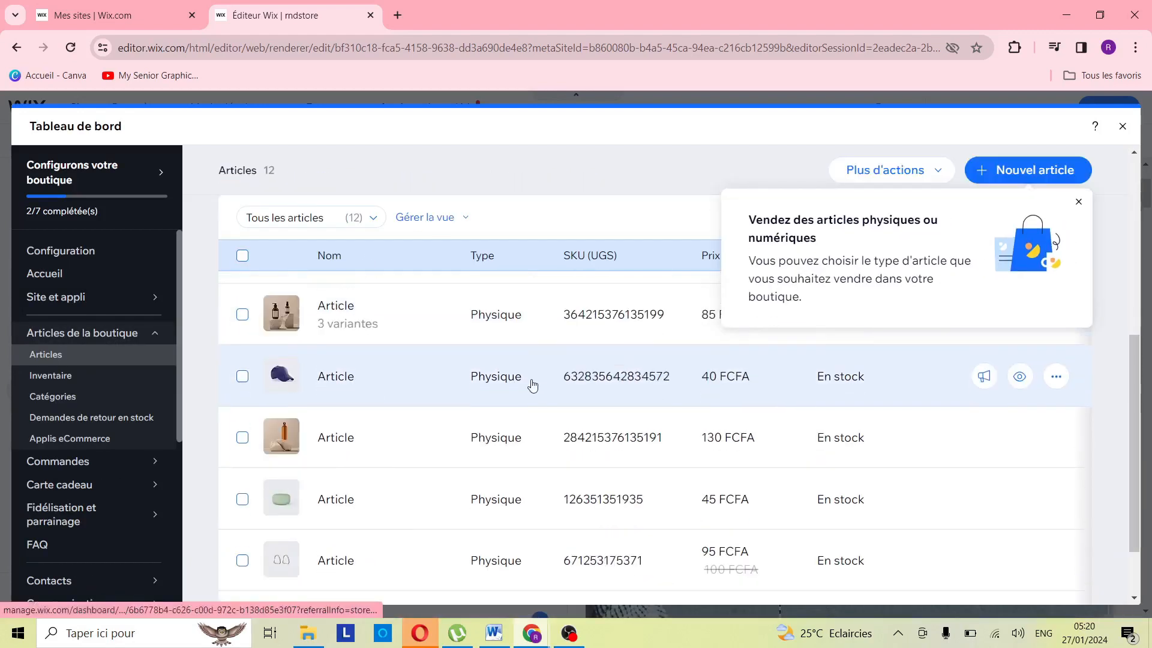
Step: Open the first article in the list, the vase with flowers, for editing
{"action": "scroll", "coordinate": [516, 396], "scroll_direction": "down", "scroll_amount": 2}
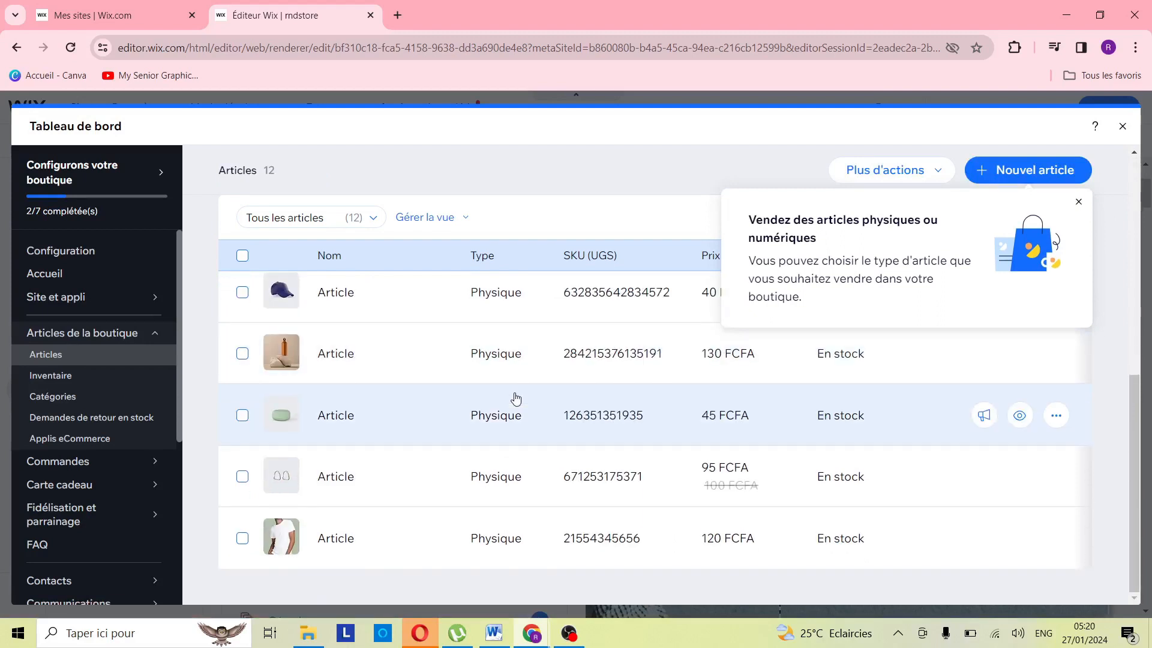
{"action": "scroll", "coordinate": [516, 398], "scroll_direction": "up", "scroll_amount": 7}
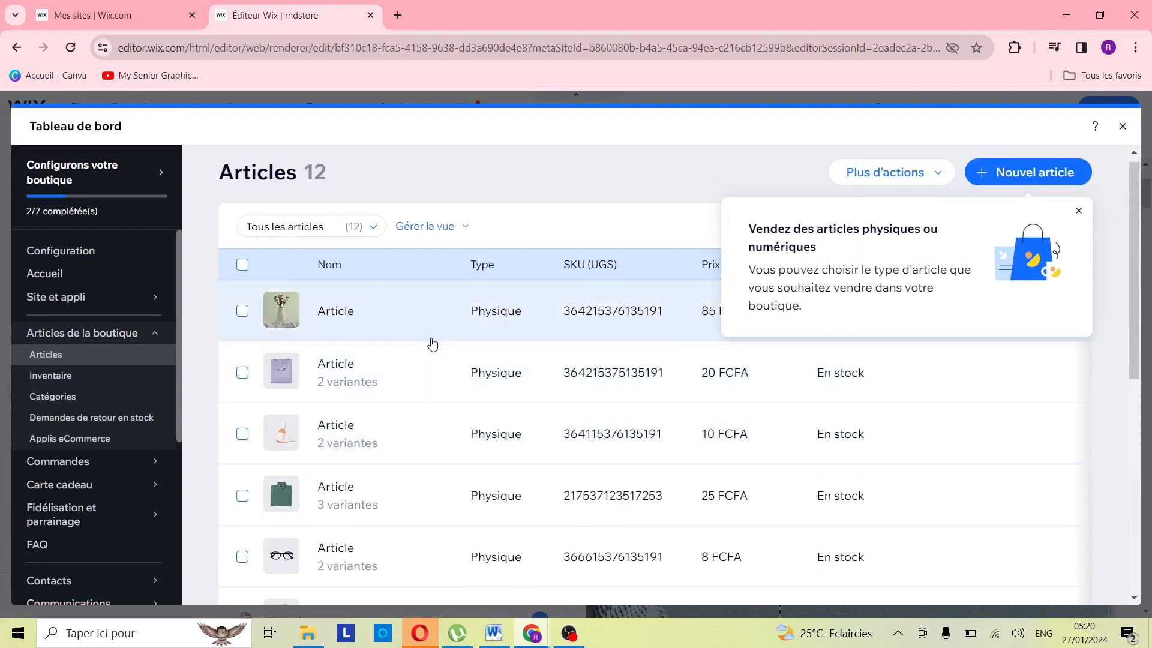
{"action": "left_click", "coordinate": [242, 311]}
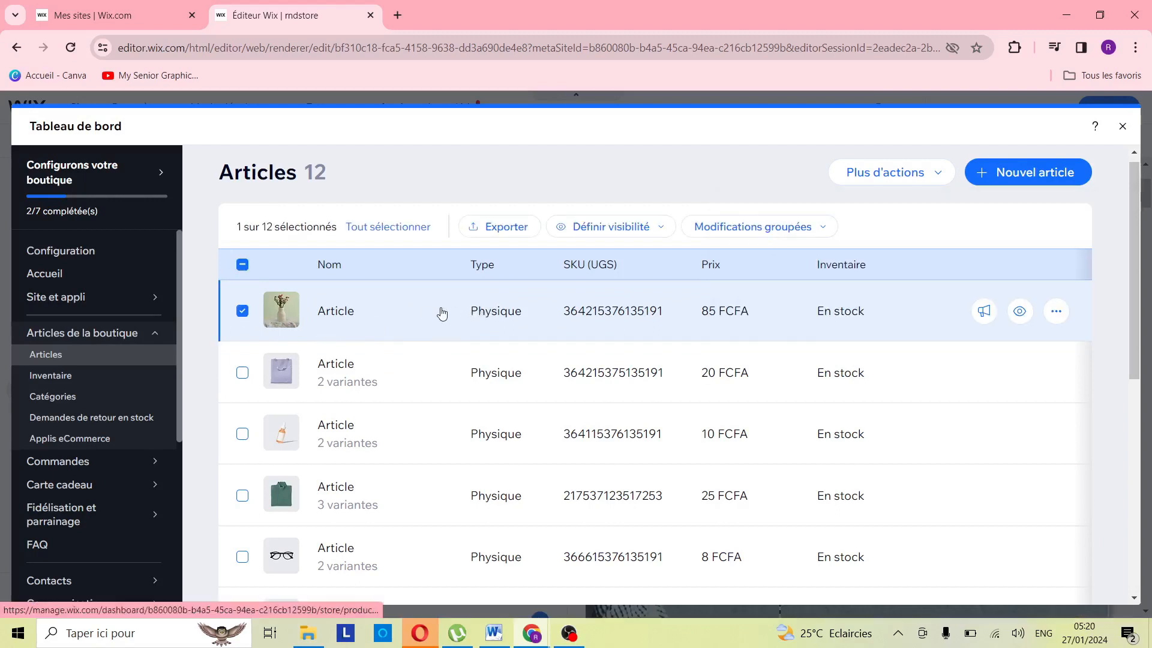
{"action": "left_click", "coordinate": [1057, 315]}
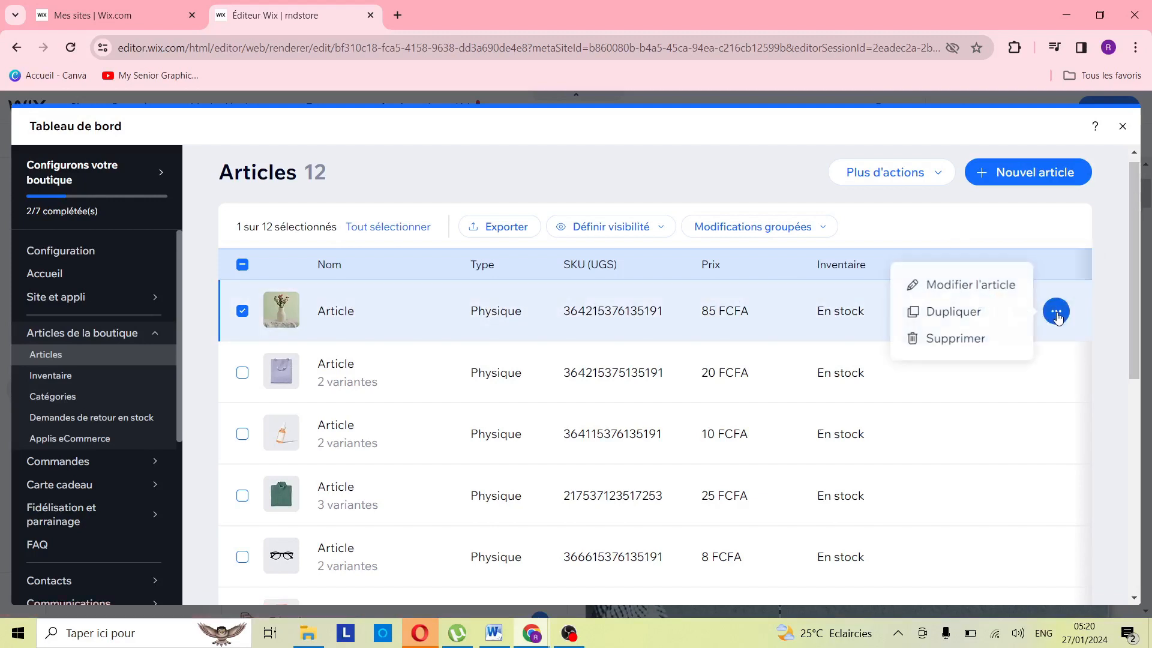
{"action": "left_click", "coordinate": [988, 298]}
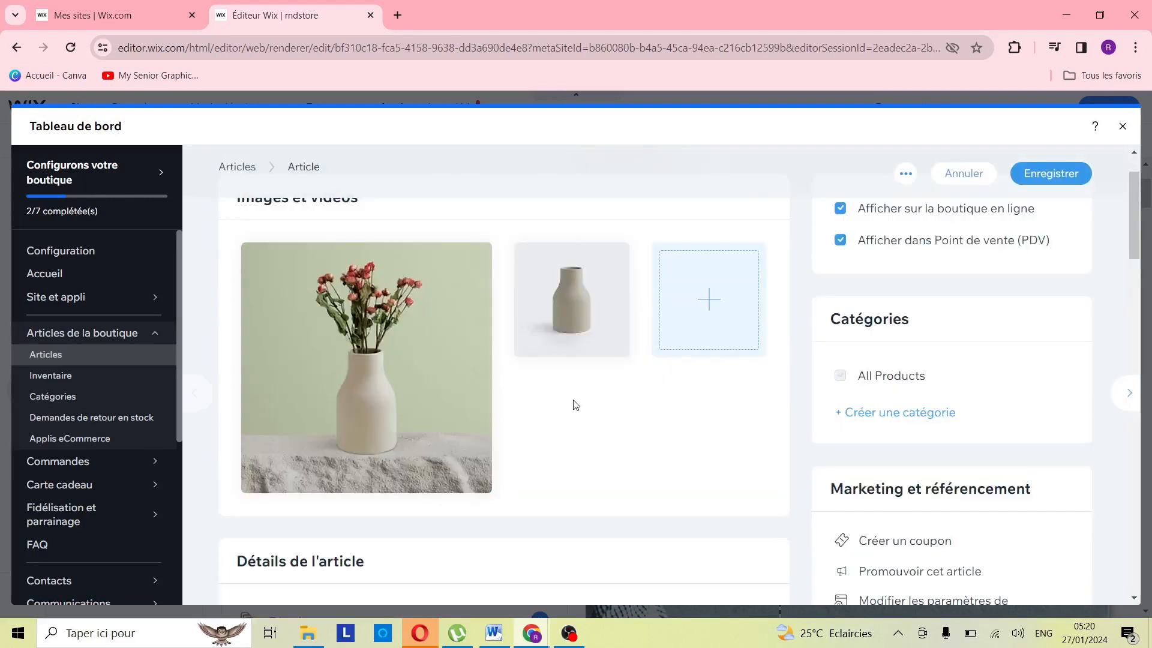
Step: Replace the article's main image with the Unsplash photo of coloured shirts on hangers, found by searching for "VETEMENT"
{"action": "mouse_move", "coordinate": [357, 364]}
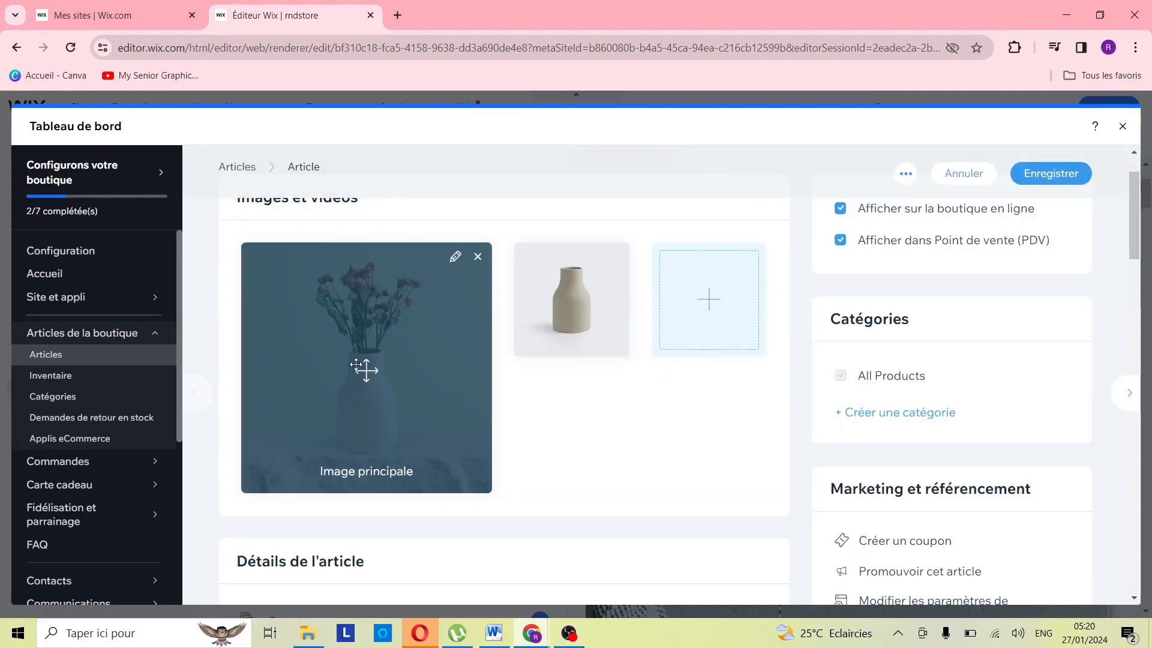
{"action": "left_click", "coordinate": [392, 414]}
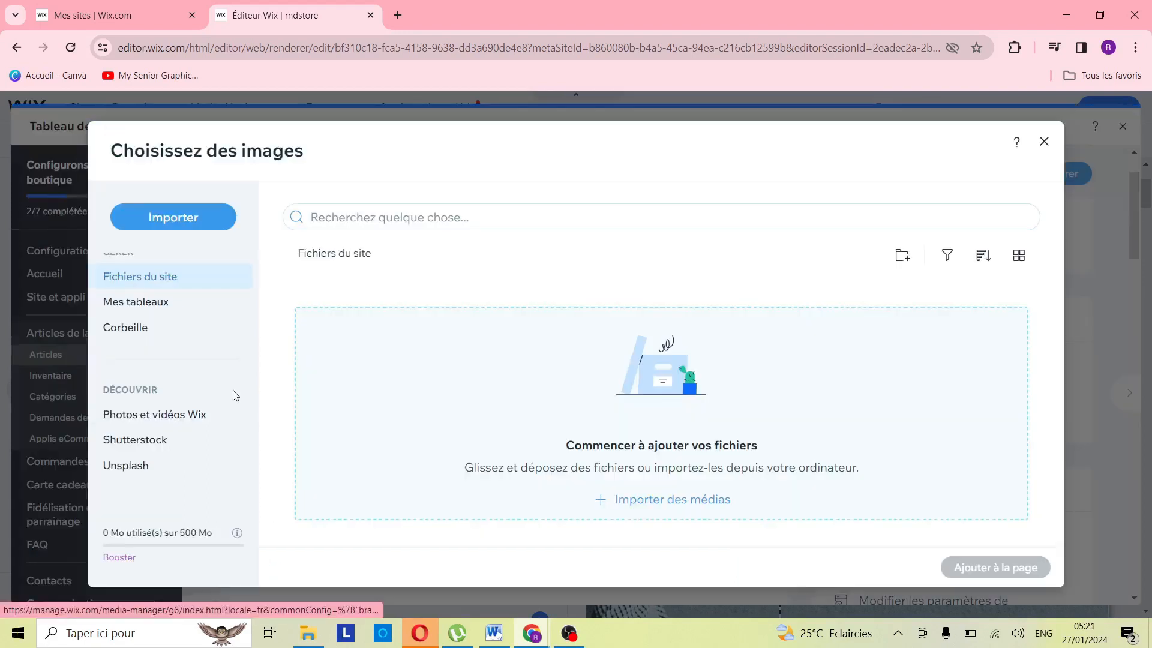
{"action": "left_click", "coordinate": [205, 465]}
{"action": "left_click", "coordinate": [492, 220]}
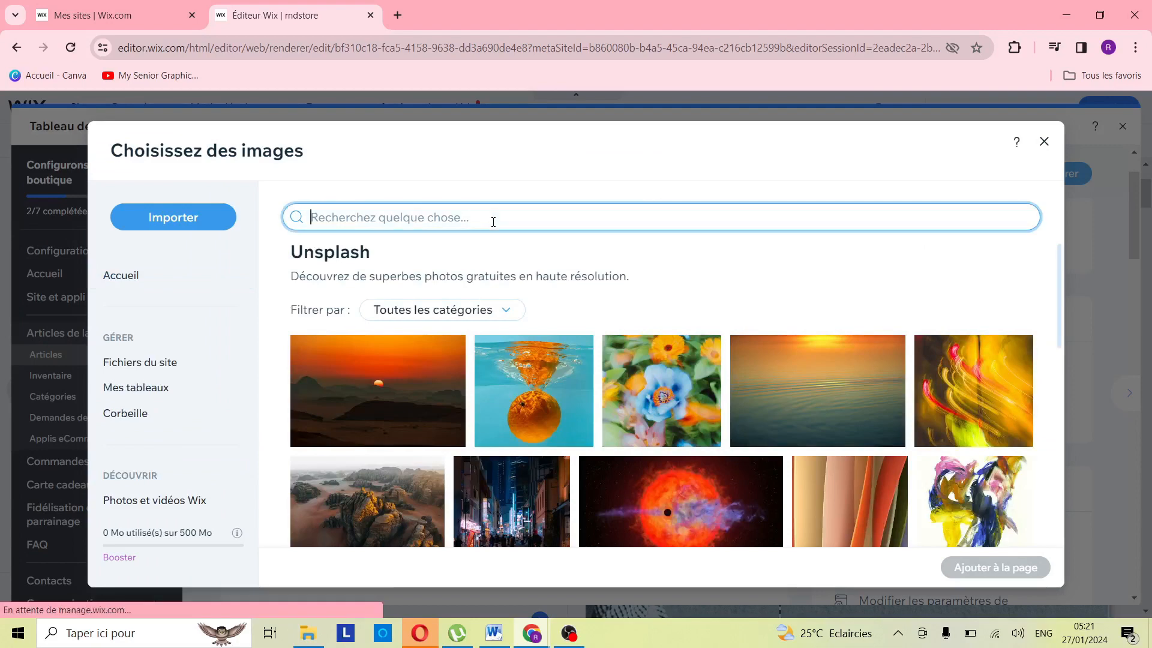
{"action": "type", "text": "VE"}
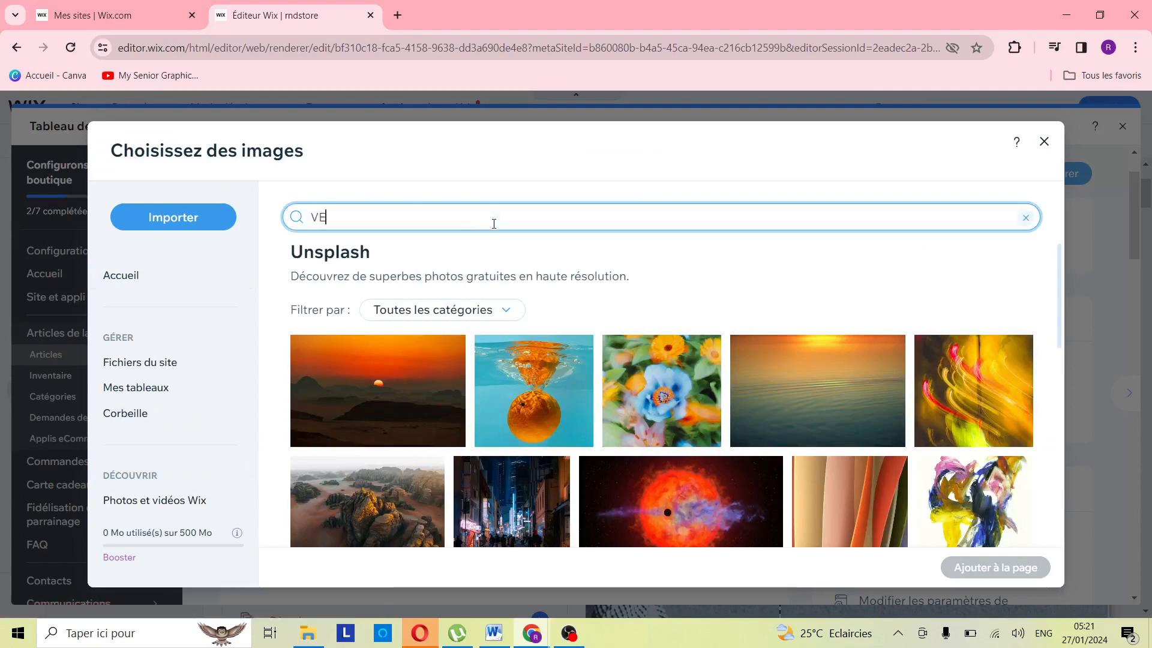
{"action": "type", "text": "TEMENT"}
{"action": "key", "text": "Return"}
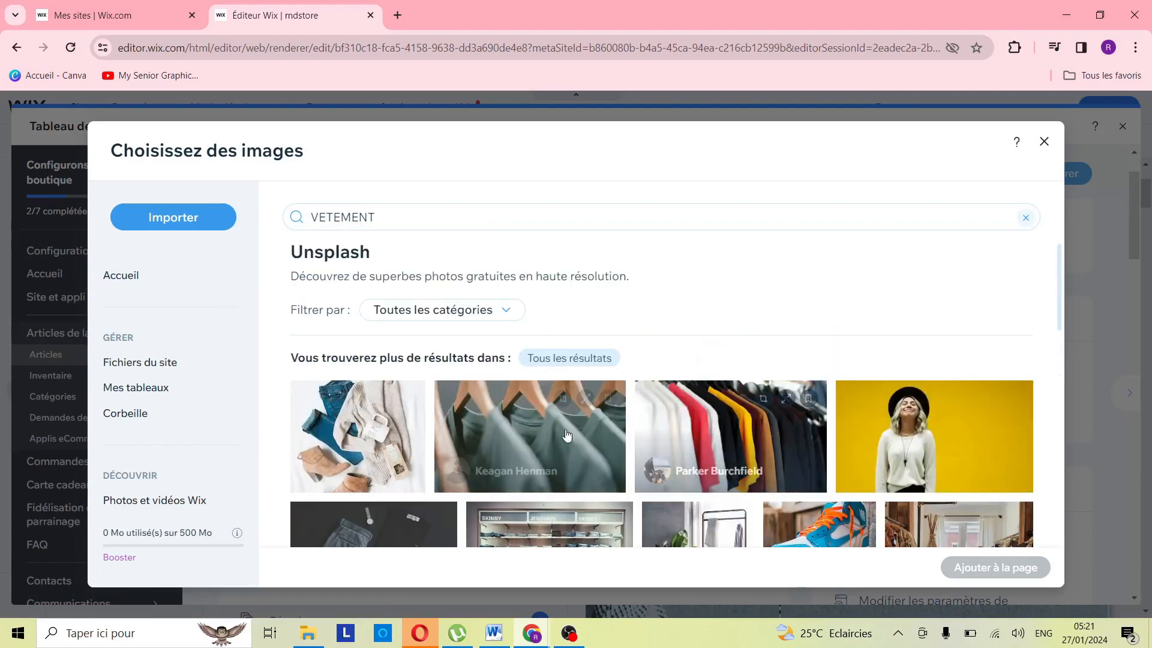
{"action": "left_click", "coordinate": [730, 456]}
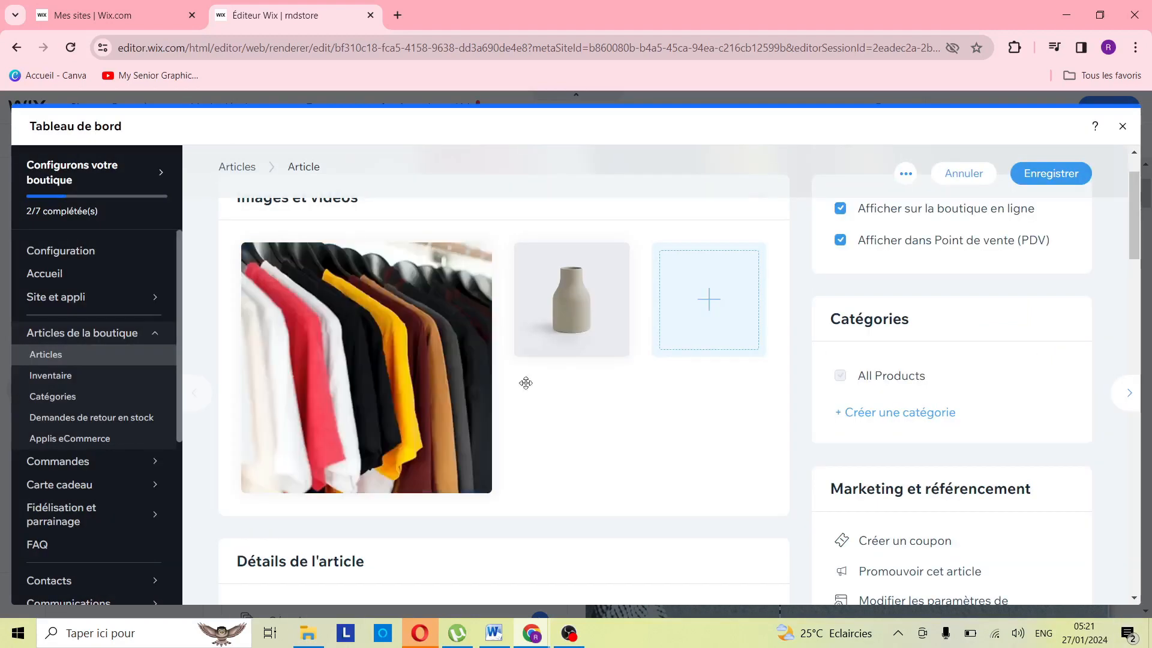
Step: Rename the article as "T SHIRTEN COTON" in its basic information
{"action": "scroll", "coordinate": [663, 408], "scroll_direction": "down", "scroll_amount": 7}
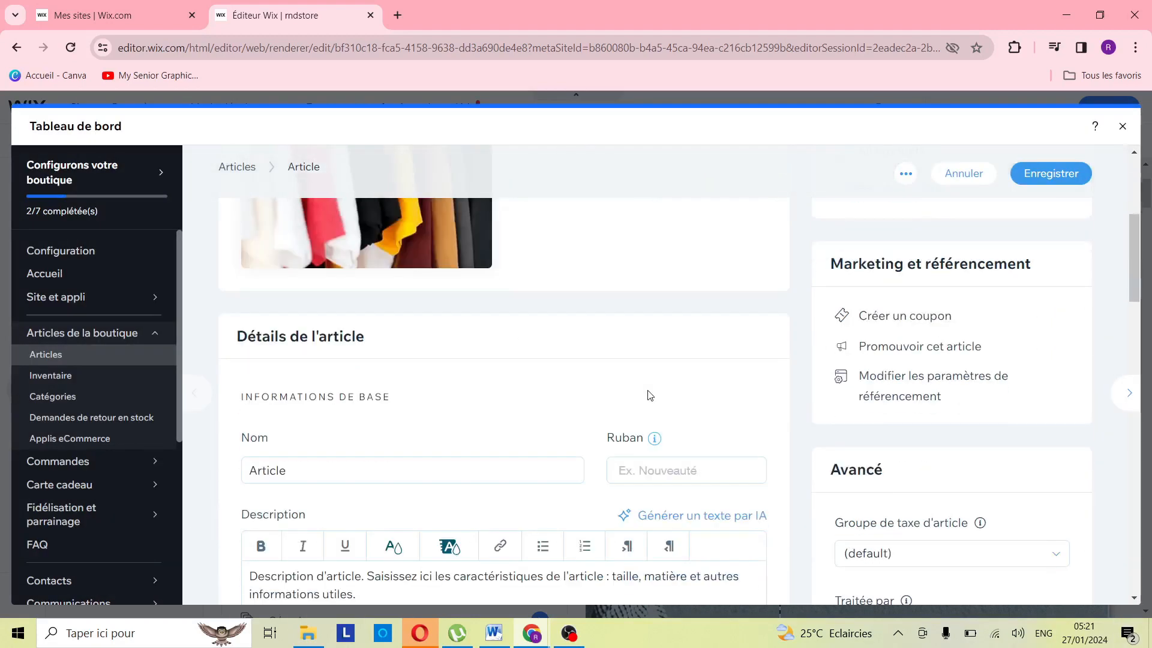
{"action": "double_click", "coordinate": [311, 248]}
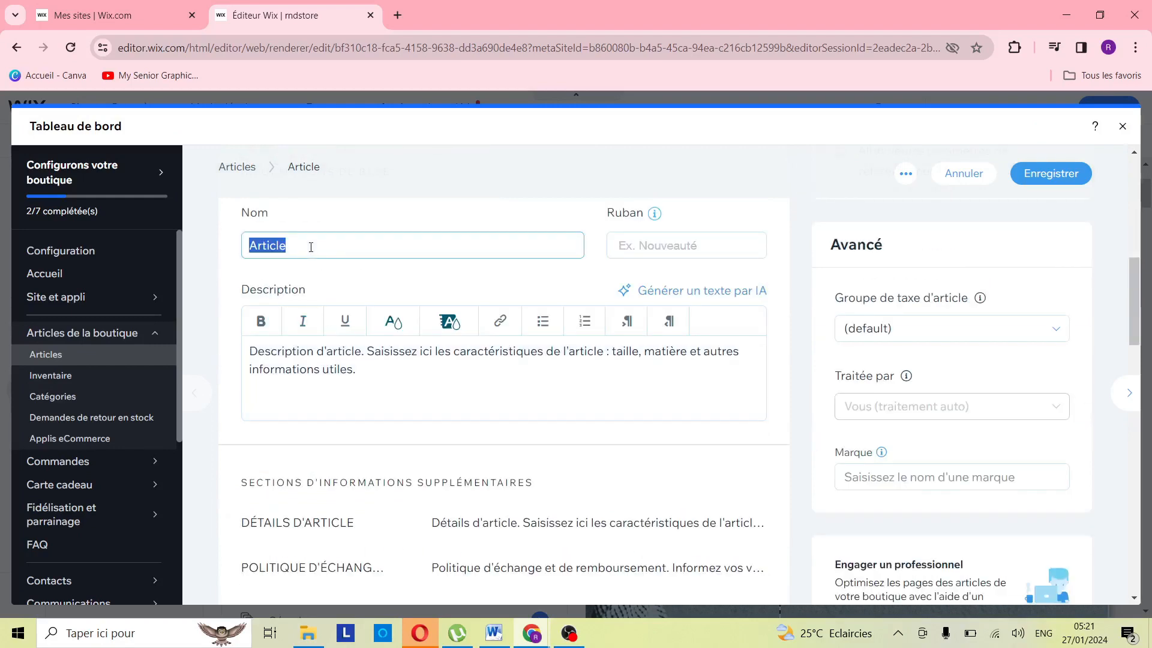
{"action": "type", "text": "T SHIRTEN COTON"}
Step: Set the article's price to 50000 FCFA
{"action": "scroll", "coordinate": [396, 357], "scroll_direction": "down", "scroll_amount": 2}
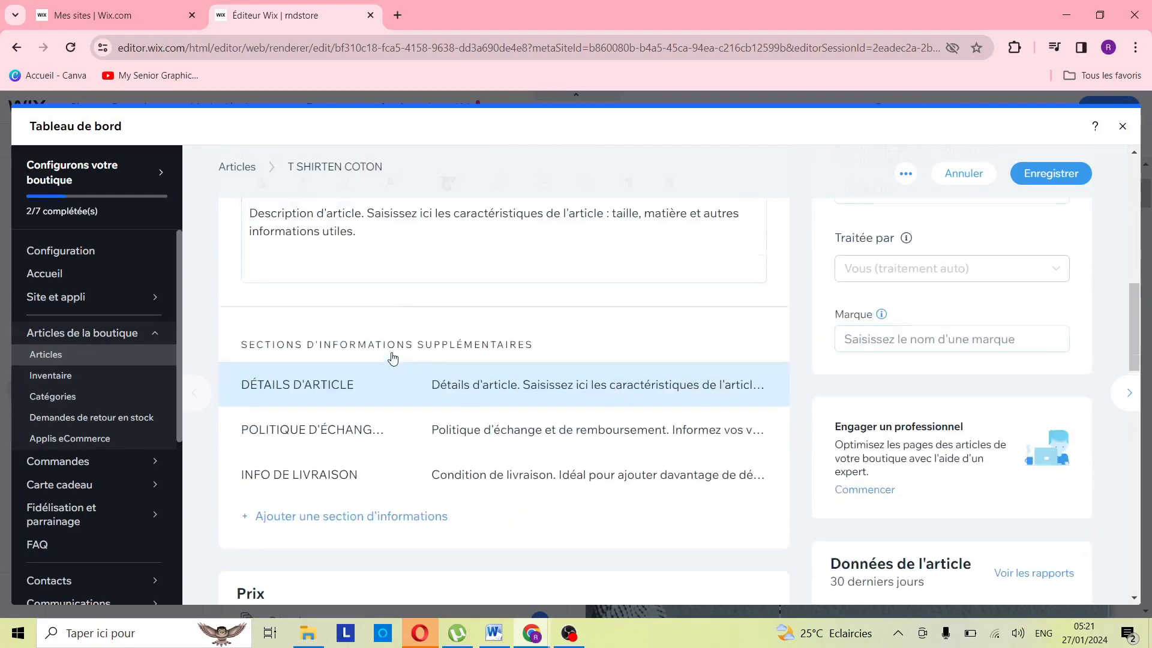
{"action": "scroll", "coordinate": [396, 360], "scroll_direction": "up", "scroll_amount": 3}
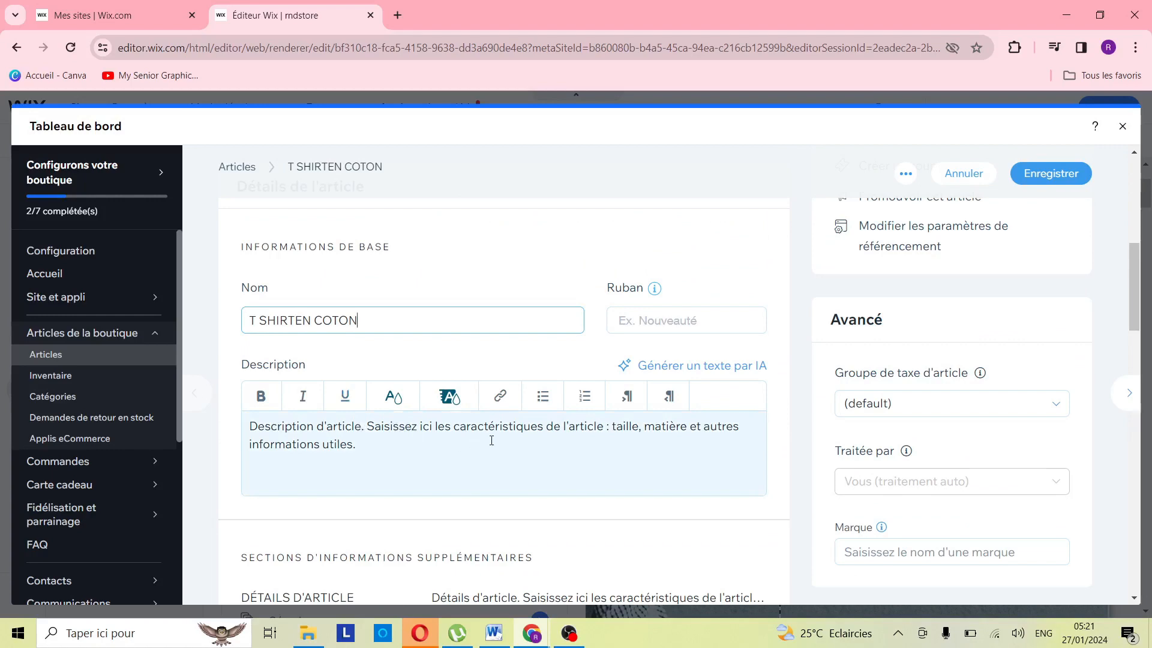
{"action": "scroll", "coordinate": [492, 441], "scroll_direction": "down", "scroll_amount": 3}
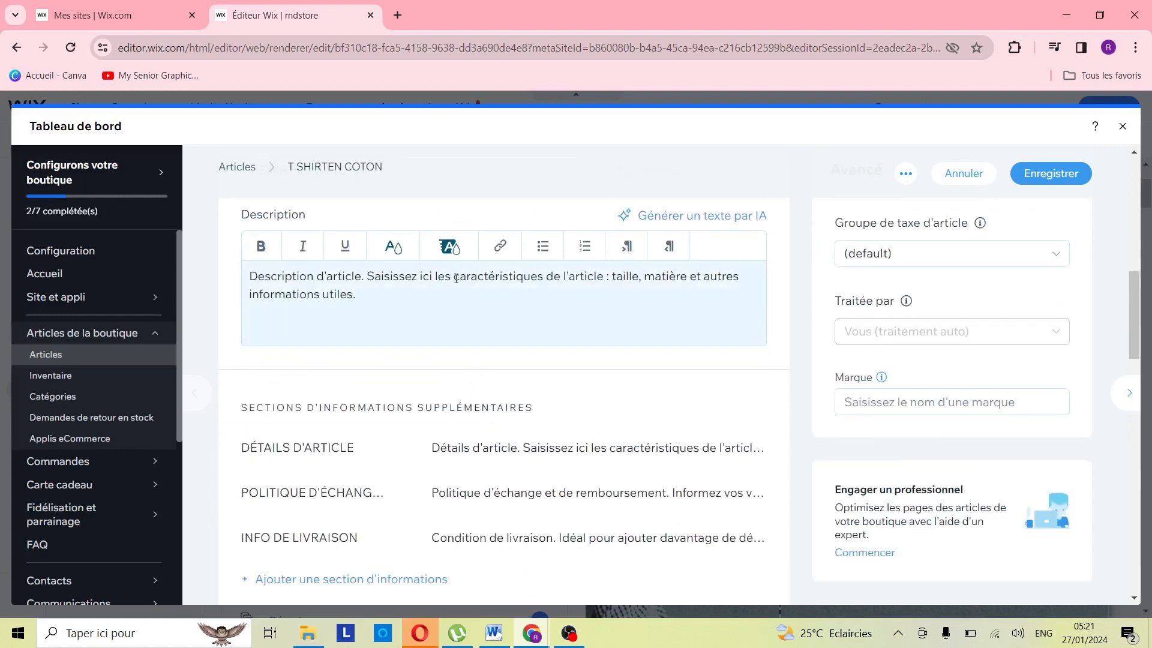
{"action": "scroll", "coordinate": [470, 284], "scroll_direction": "down", "scroll_amount": 10}
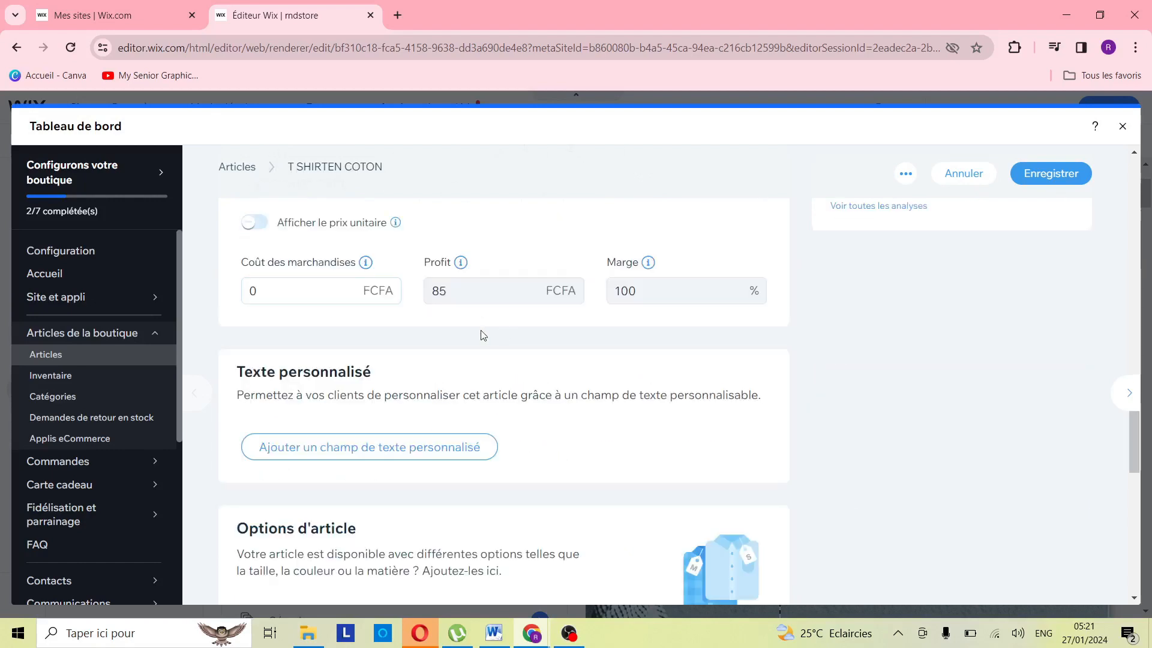
{"action": "scroll", "coordinate": [393, 322], "scroll_direction": "up", "scroll_amount": 6}
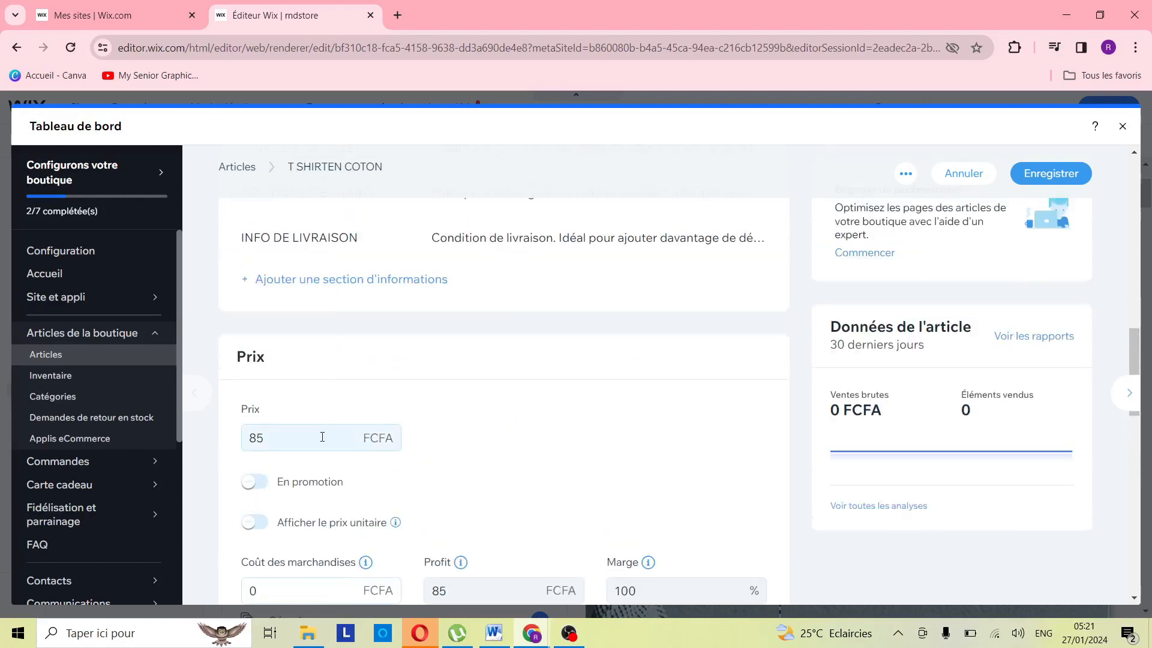
{"action": "left_click", "coordinate": [336, 426]}
{"action": "type", "text": "50000"}
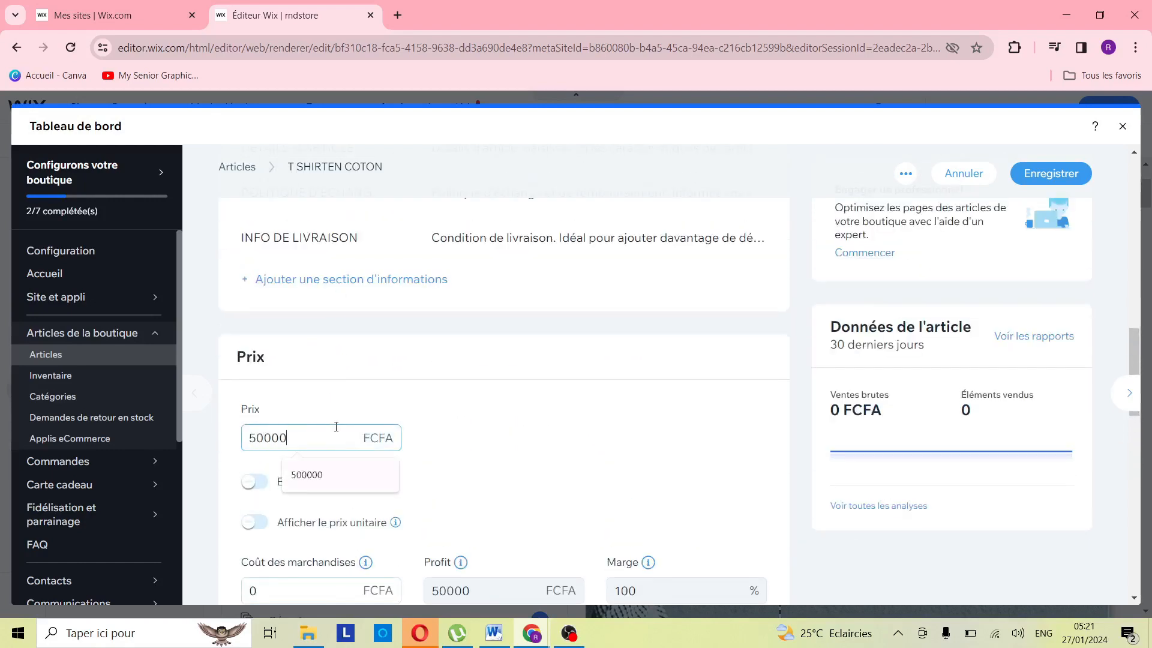
Step: Review the article's image and details, and save the edited article
{"action": "scroll", "coordinate": [959, 429], "scroll_direction": "up", "scroll_amount": 8}
{"action": "scroll", "coordinate": [894, 390], "scroll_direction": "up", "scroll_amount": 1}
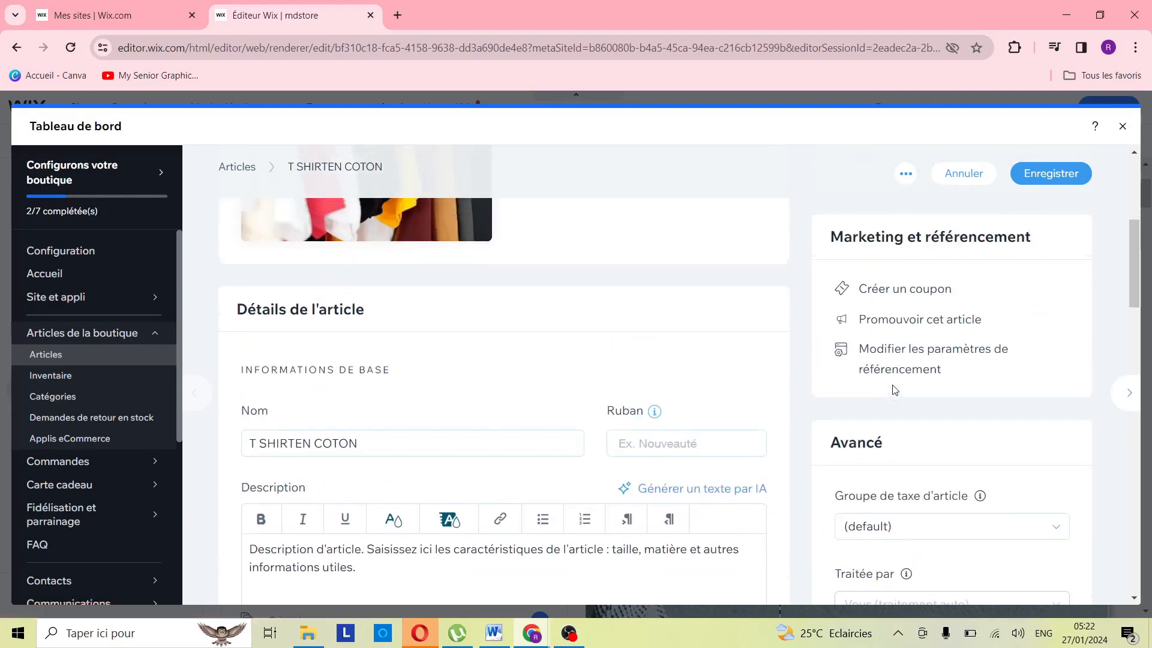
{"action": "scroll", "coordinate": [864, 444], "scroll_direction": "up", "scroll_amount": 1}
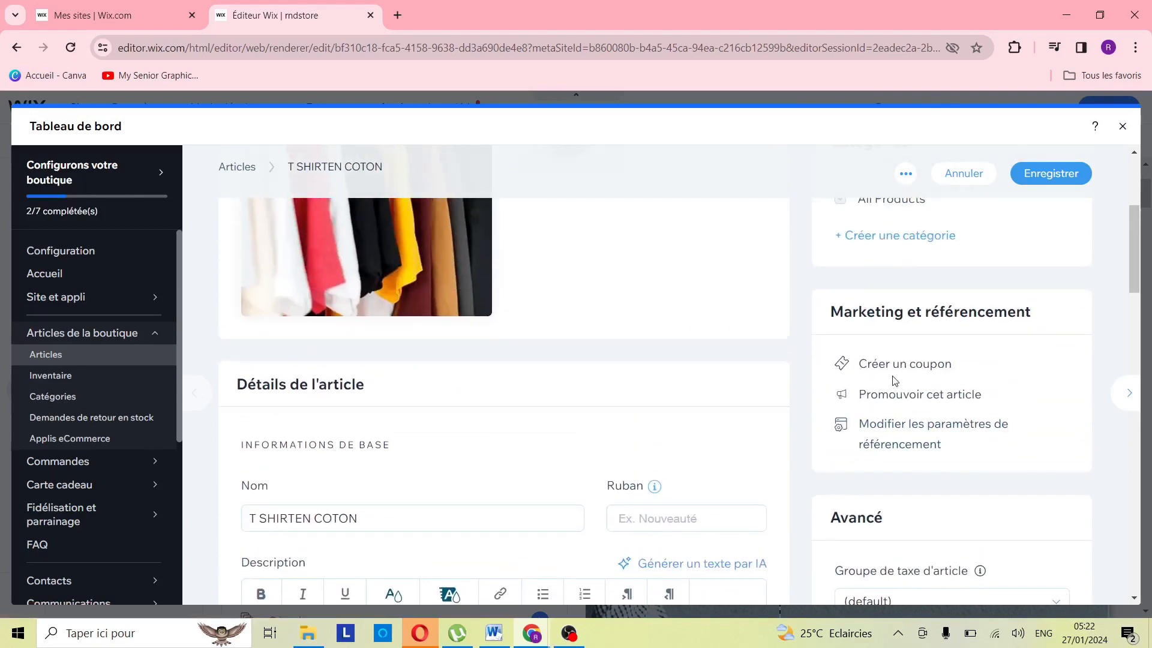
{"action": "scroll", "coordinate": [930, 390], "scroll_direction": "up", "scroll_amount": 4}
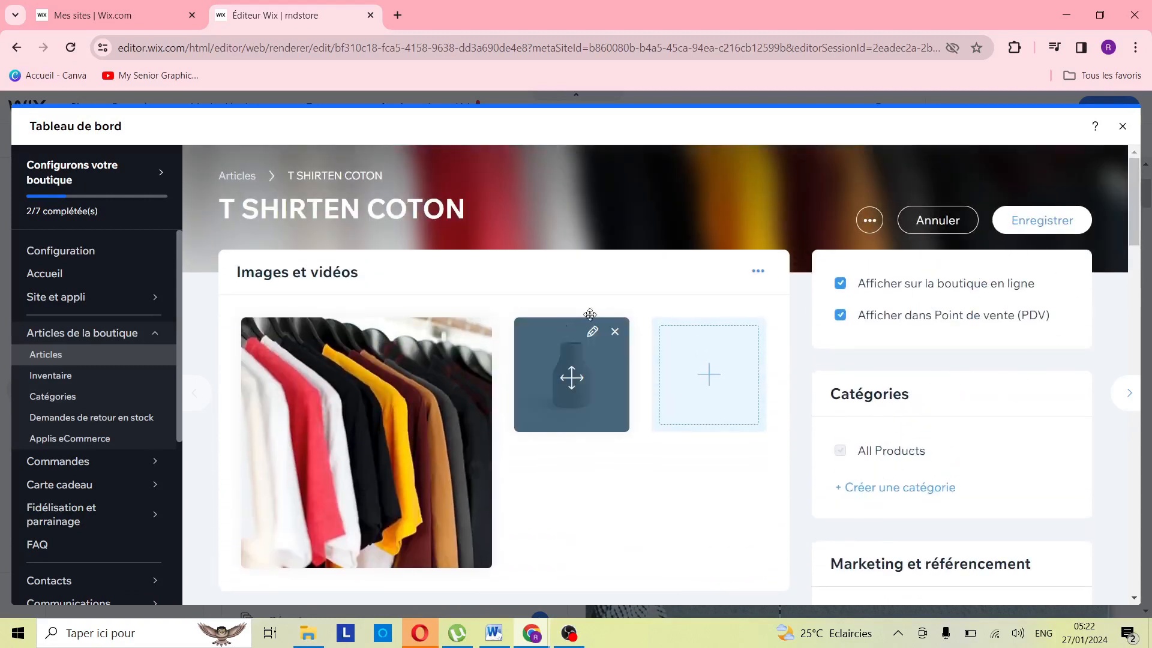
{"action": "left_click", "coordinate": [1040, 227]}
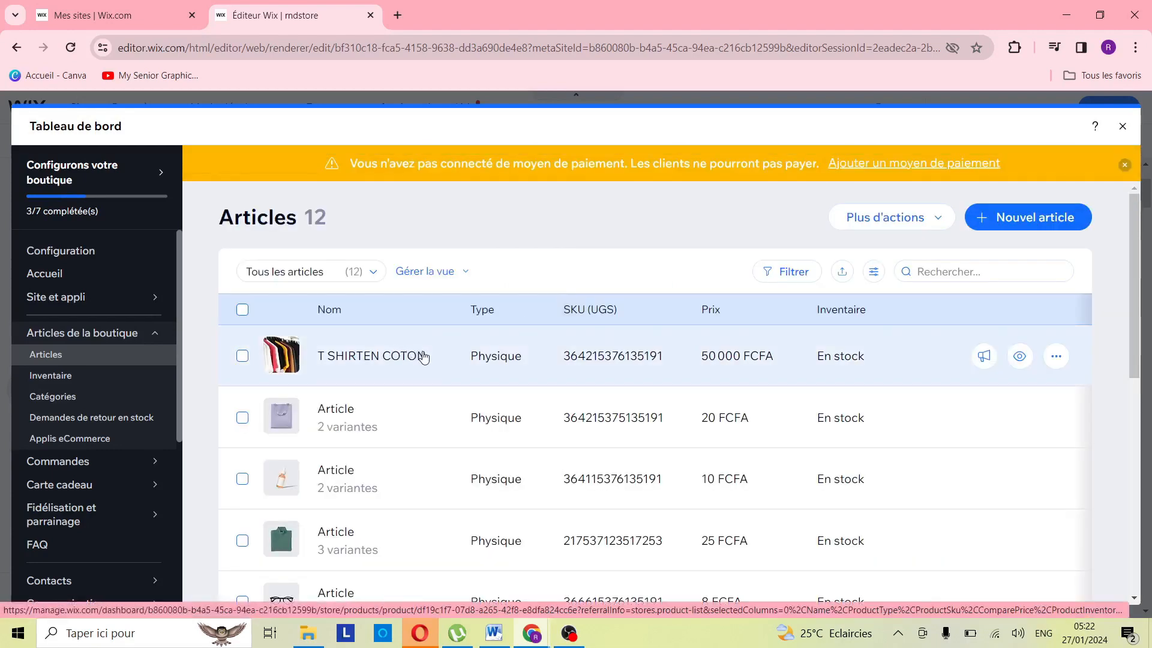
Step: Delete the green shirt article with three variants from the article list and confirm its removal
{"action": "scroll", "coordinate": [543, 411], "scroll_direction": "down", "scroll_amount": 3}
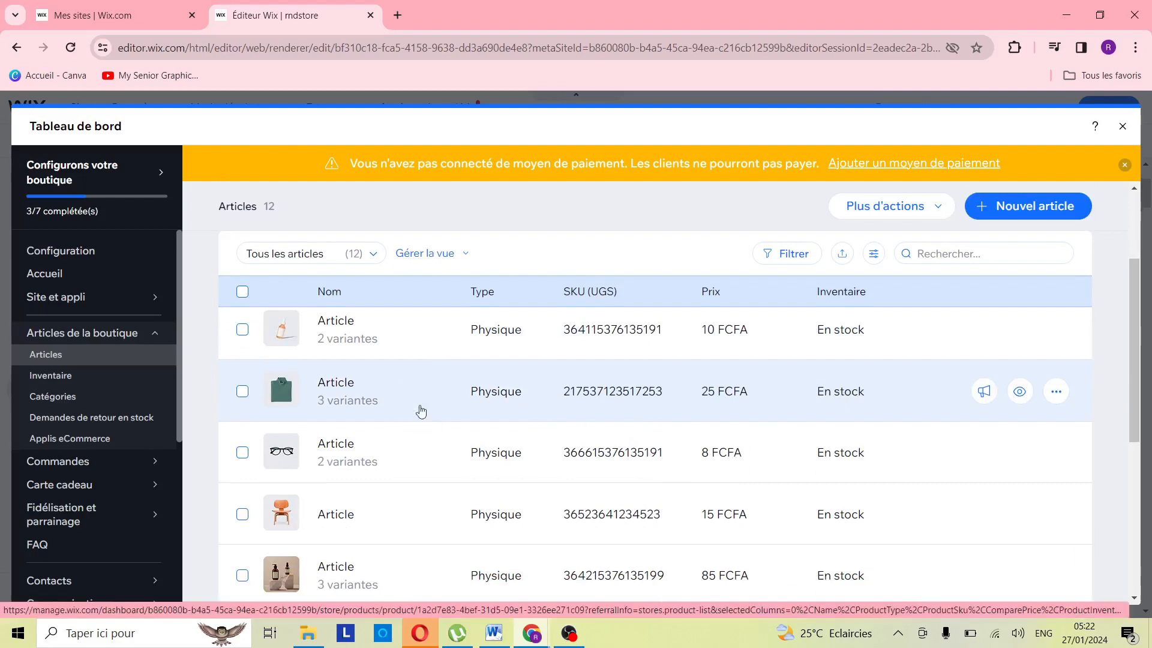
{"action": "left_click", "coordinate": [1055, 390]}
{"action": "left_click", "coordinate": [974, 418]}
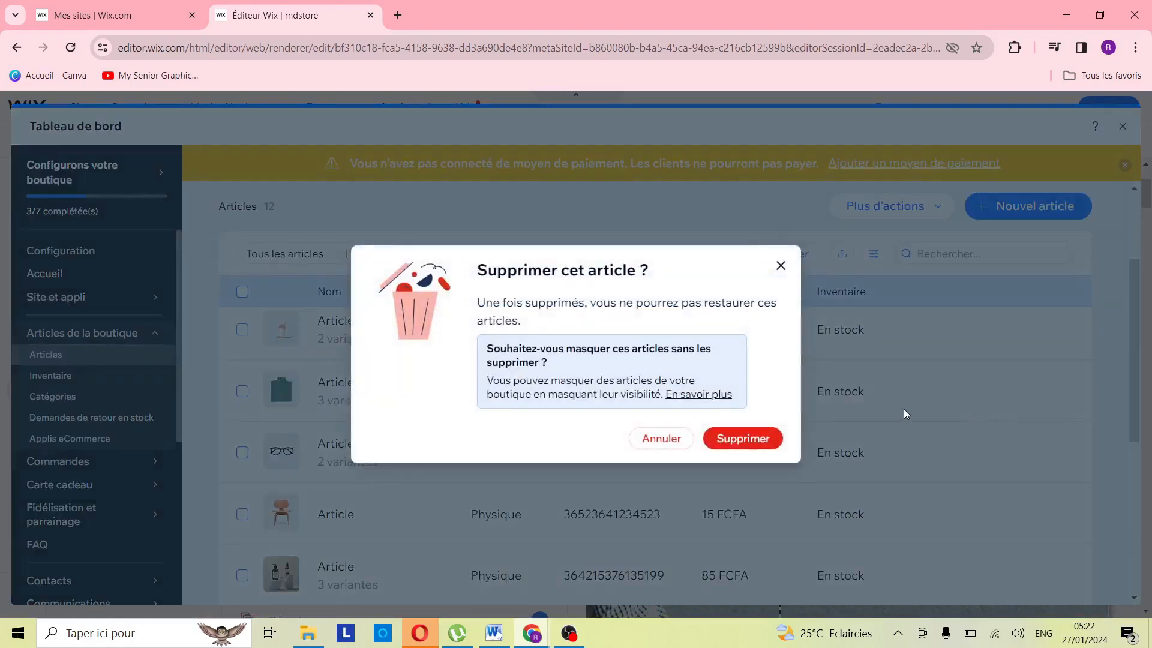
{"action": "left_click", "coordinate": [775, 442]}
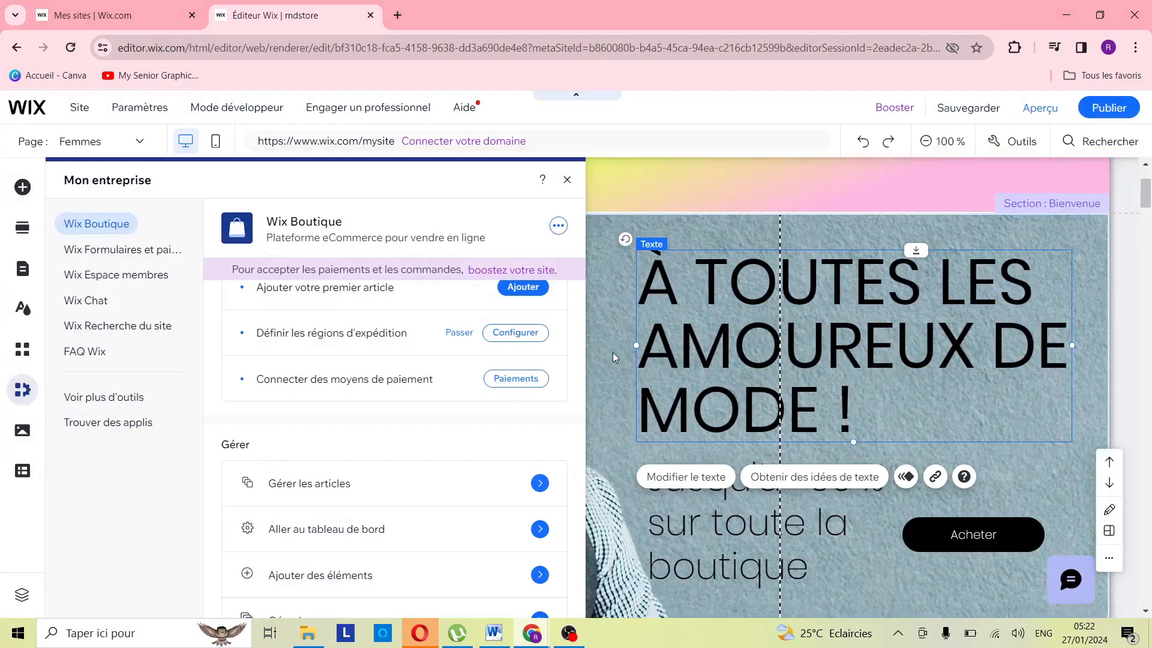
Step: Close the Wix Boutique business tools and open the site in preview mode
{"action": "left_click", "coordinate": [591, 340]}
{"action": "scroll", "coordinate": [802, 274], "scroll_direction": "up", "scroll_amount": 3}
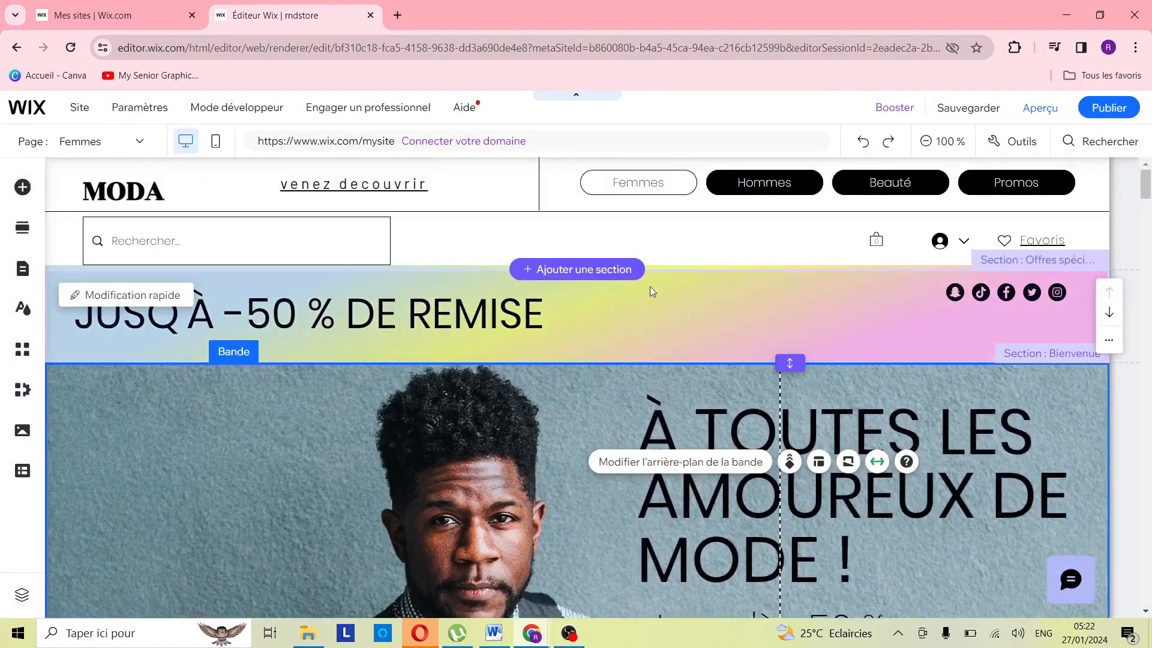
{"action": "left_click", "coordinate": [1043, 109]}
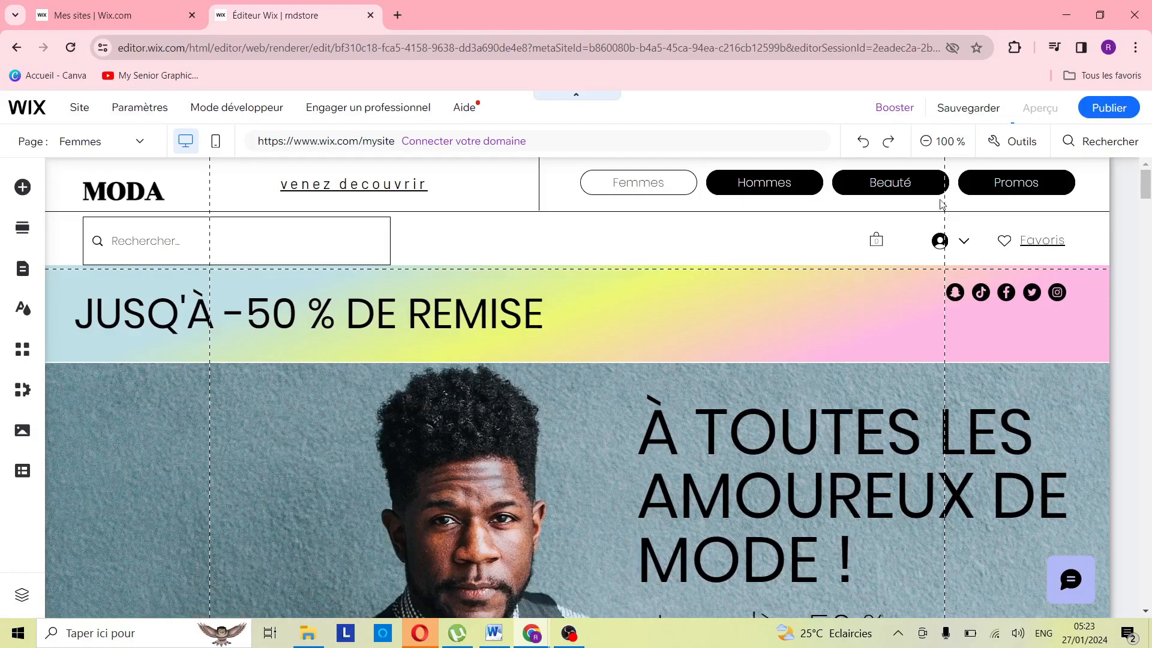
Step: Look through the previewed page from the welcome strip to the newsletter, examining the featured articles along the way
{"action": "scroll", "coordinate": [638, 307], "scroll_direction": "down", "scroll_amount": 10}
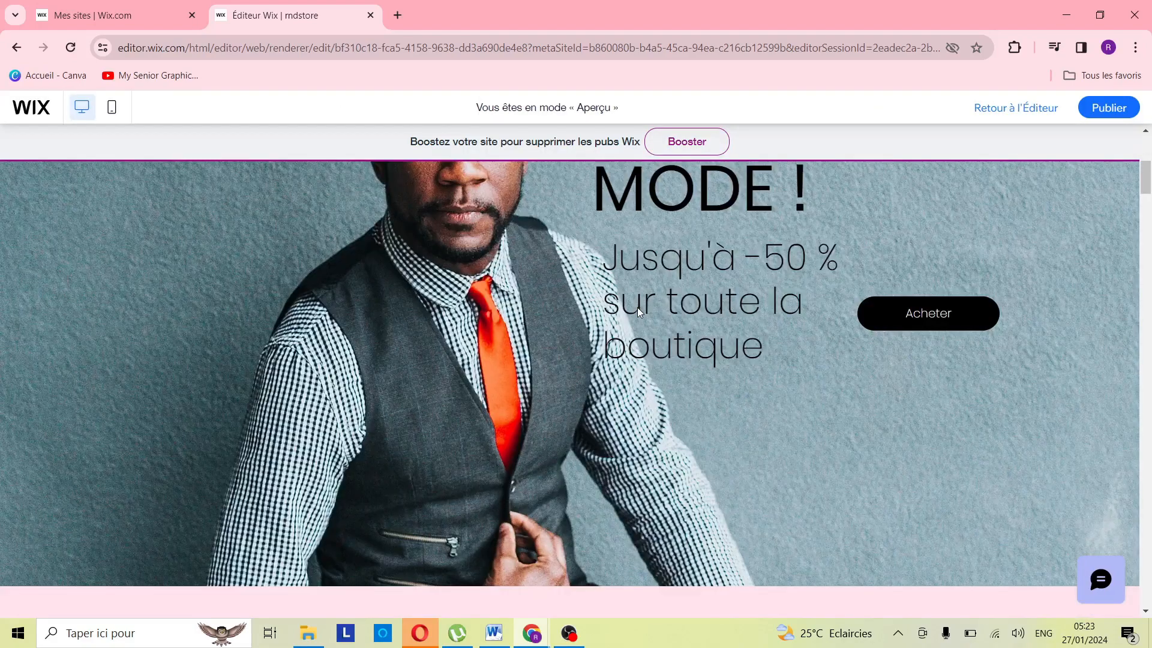
{"action": "scroll", "coordinate": [637, 307], "scroll_direction": "up", "scroll_amount": 10}
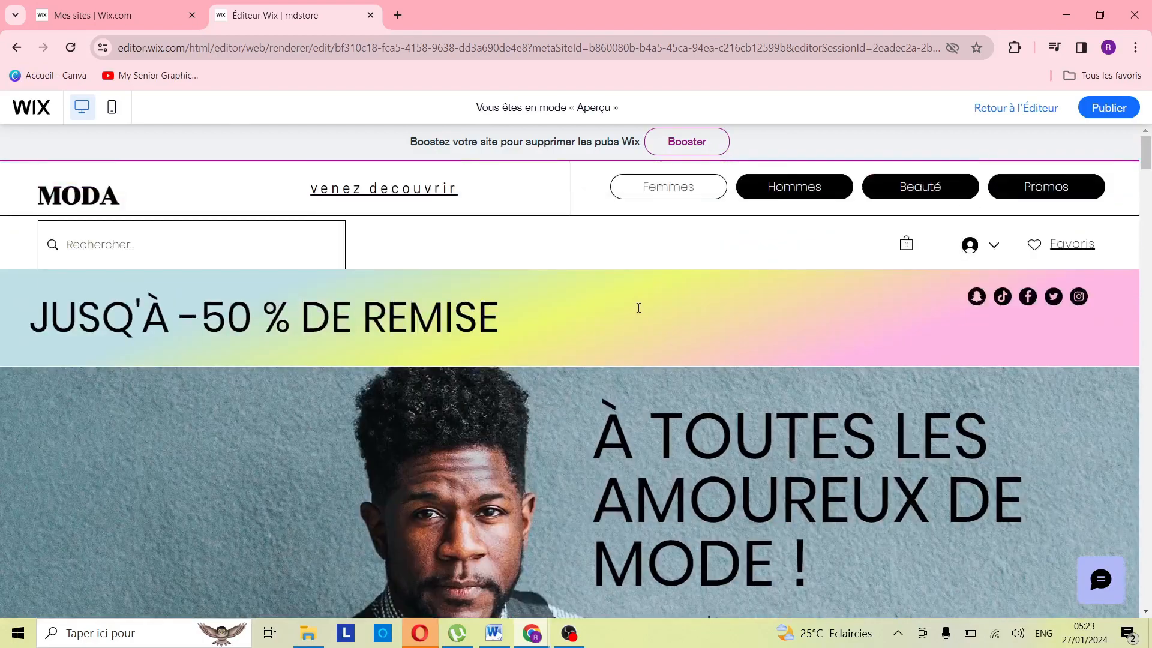
{"action": "scroll", "coordinate": [638, 306], "scroll_direction": "down", "scroll_amount": 15}
{"action": "scroll", "coordinate": [638, 305], "scroll_direction": "down", "scroll_amount": 20}
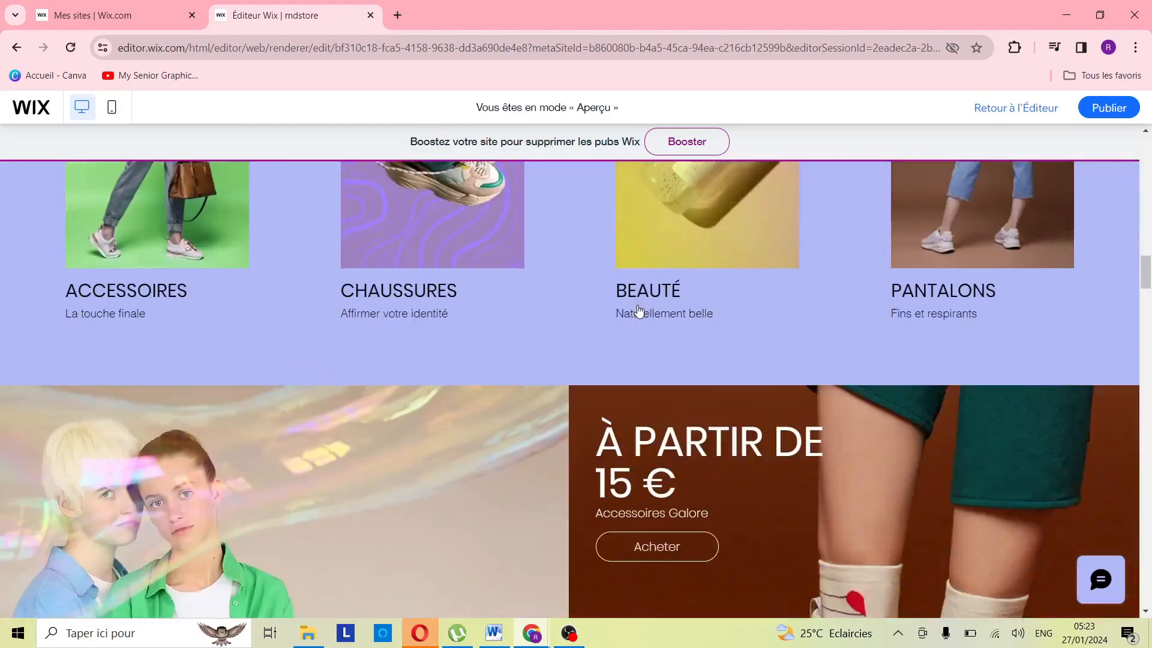
{"action": "scroll", "coordinate": [638, 310], "scroll_direction": "down", "scroll_amount": 15}
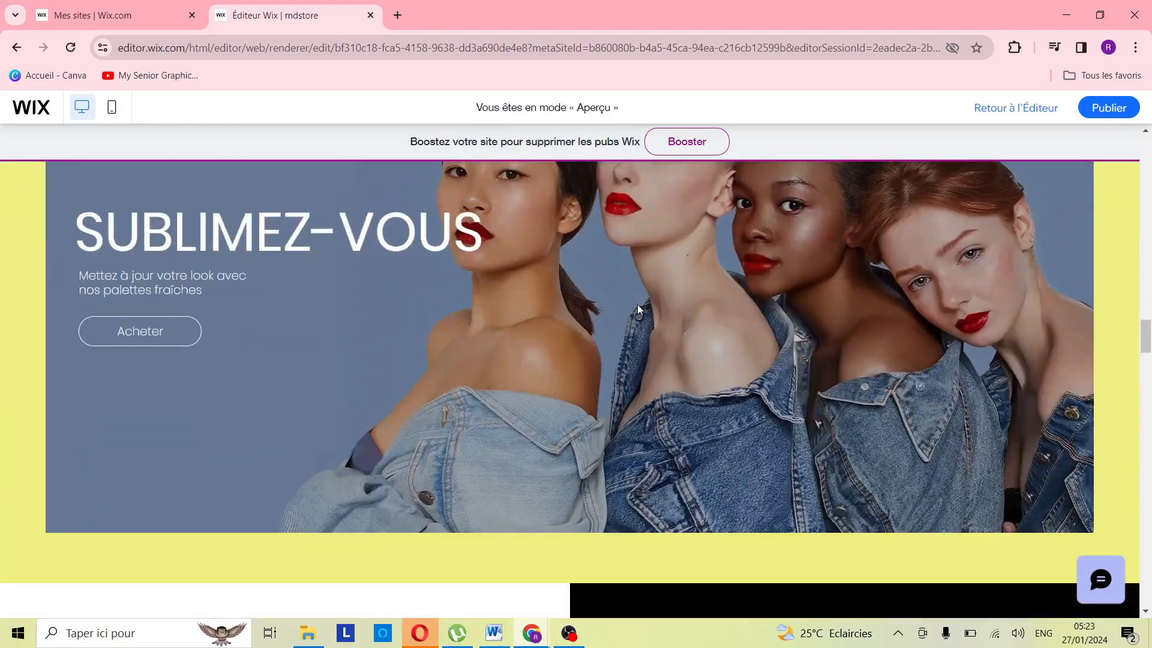
{"action": "scroll", "coordinate": [638, 305], "scroll_direction": "down", "scroll_amount": 10}
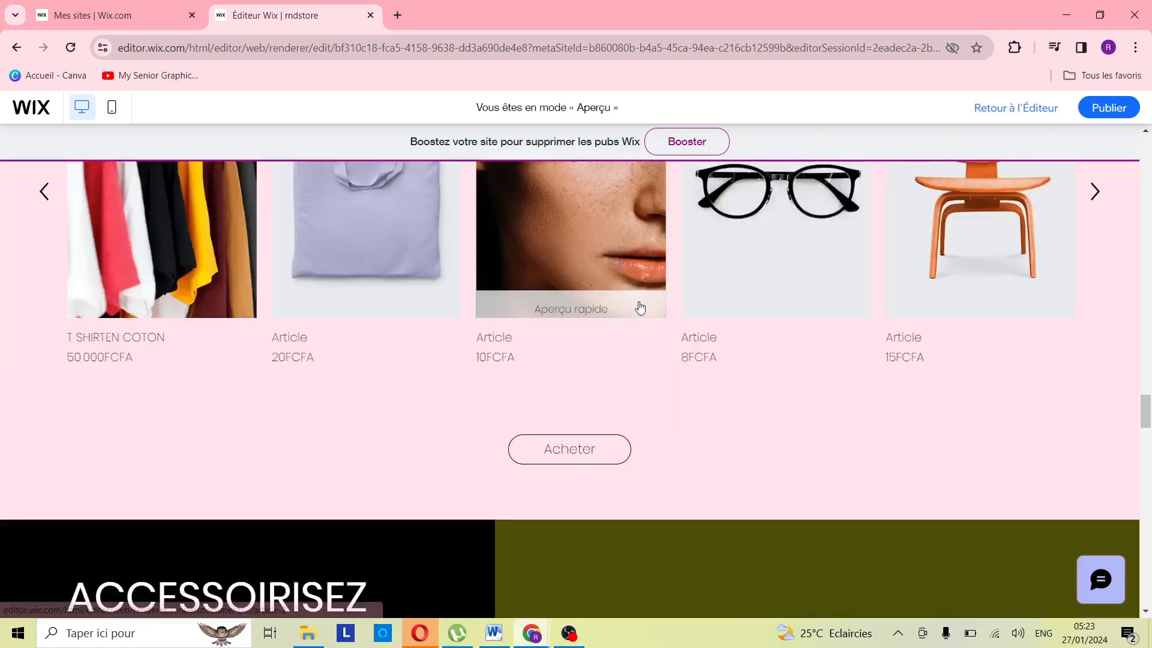
{"action": "scroll", "coordinate": [639, 303], "scroll_direction": "up", "scroll_amount": 2}
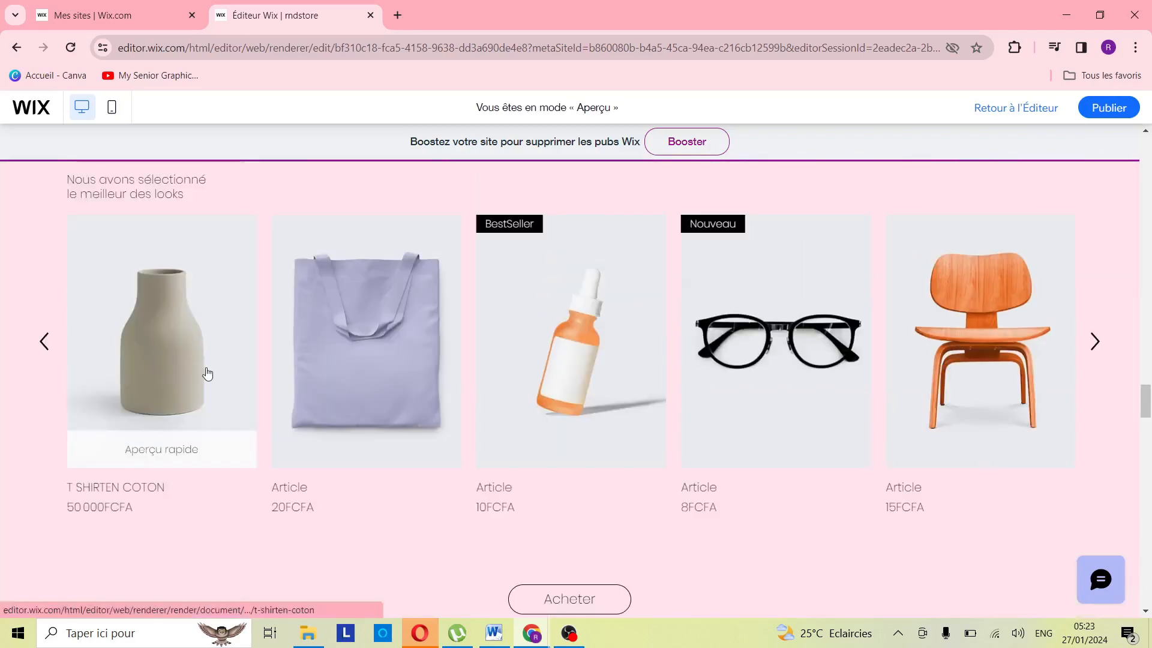
{"action": "scroll", "coordinate": [190, 408], "scroll_direction": "down", "scroll_amount": 5}
{"action": "scroll", "coordinate": [330, 362], "scroll_direction": "down", "scroll_amount": 6}
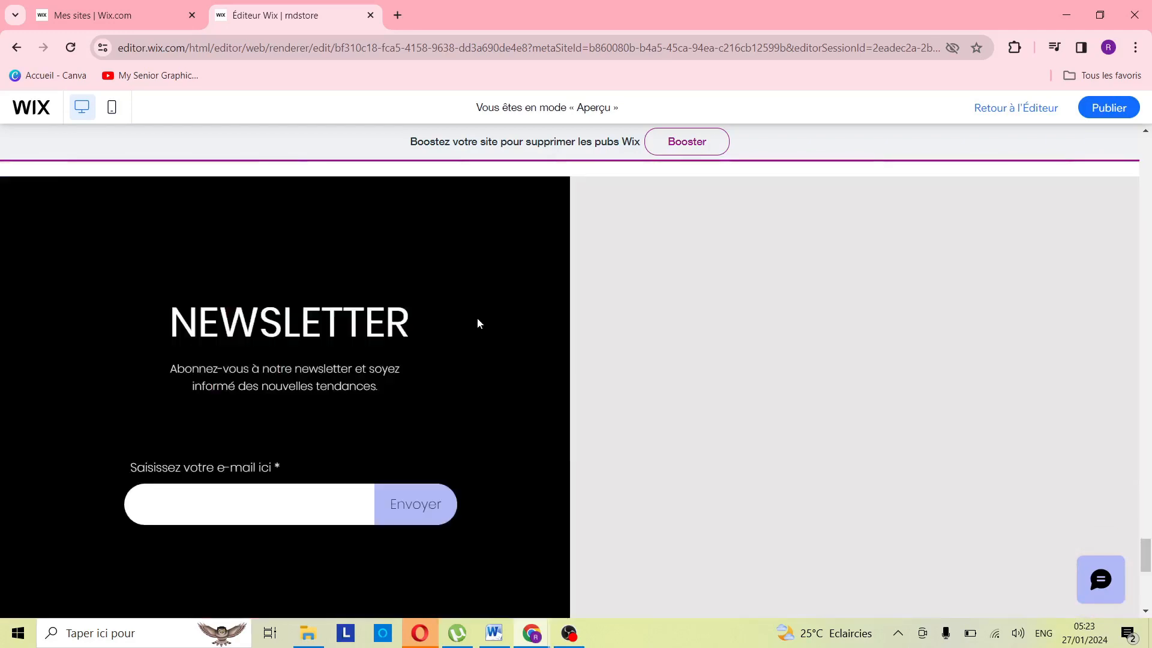
{"action": "scroll", "coordinate": [477, 323], "scroll_direction": "up", "scroll_amount": 10}
{"action": "scroll", "coordinate": [479, 323], "scroll_direction": "down", "scroll_amount": 16}
{"action": "scroll", "coordinate": [480, 309], "scroll_direction": "up", "scroll_amount": 8}
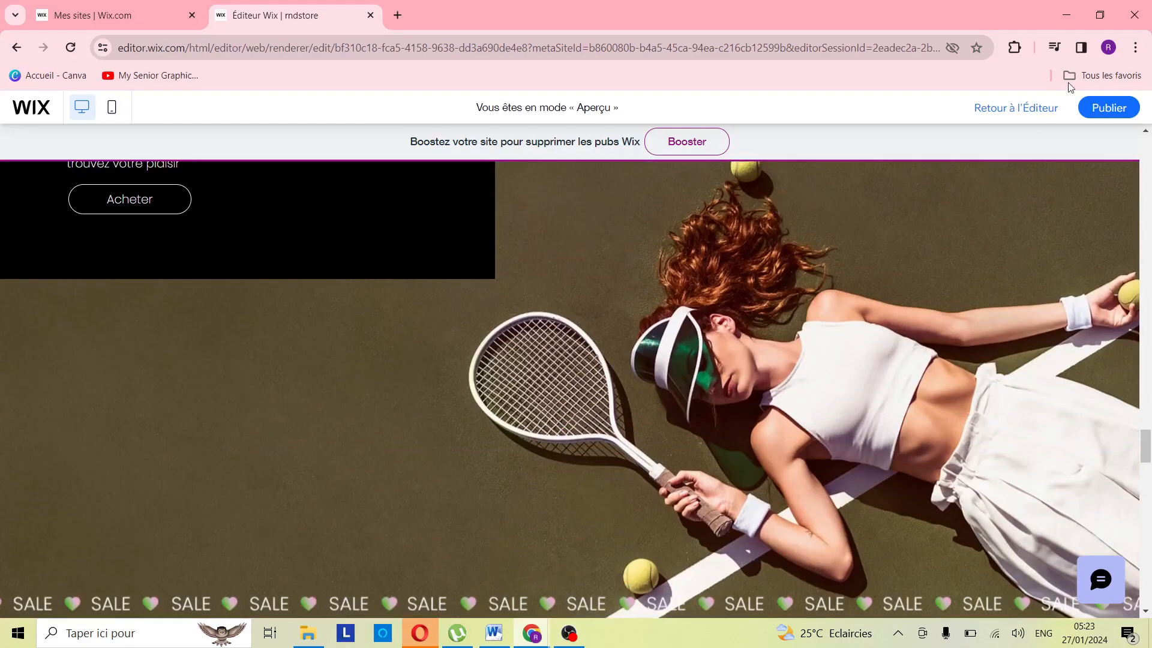
Step: Publish the site online
{"action": "left_click", "coordinate": [1113, 109]}
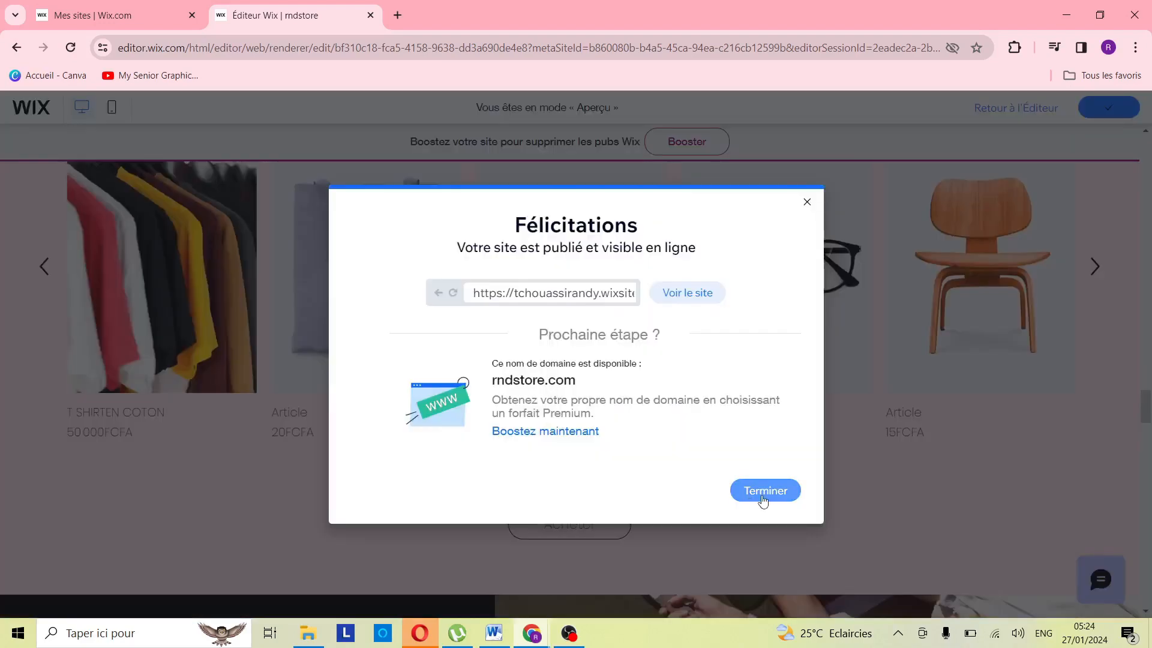